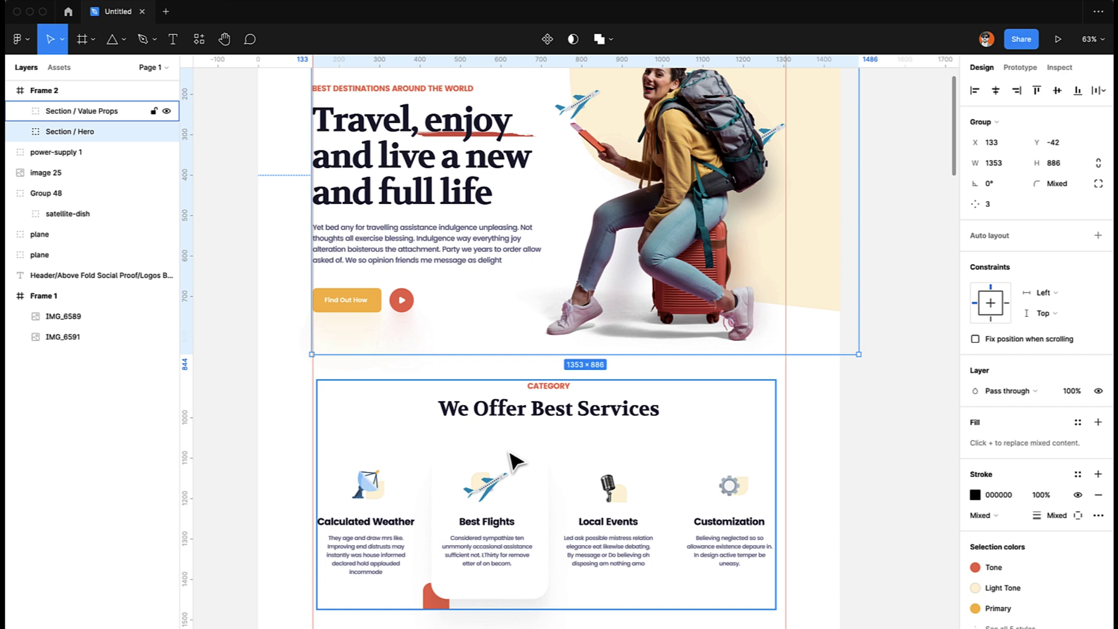
Step: Compare the hand-drawn wireframe with the page design and examine what section follows the four service columns
scroll(404, 589, down, 3)
scroll(404, 589, down, 3)
scroll(404, 588, down, 1)
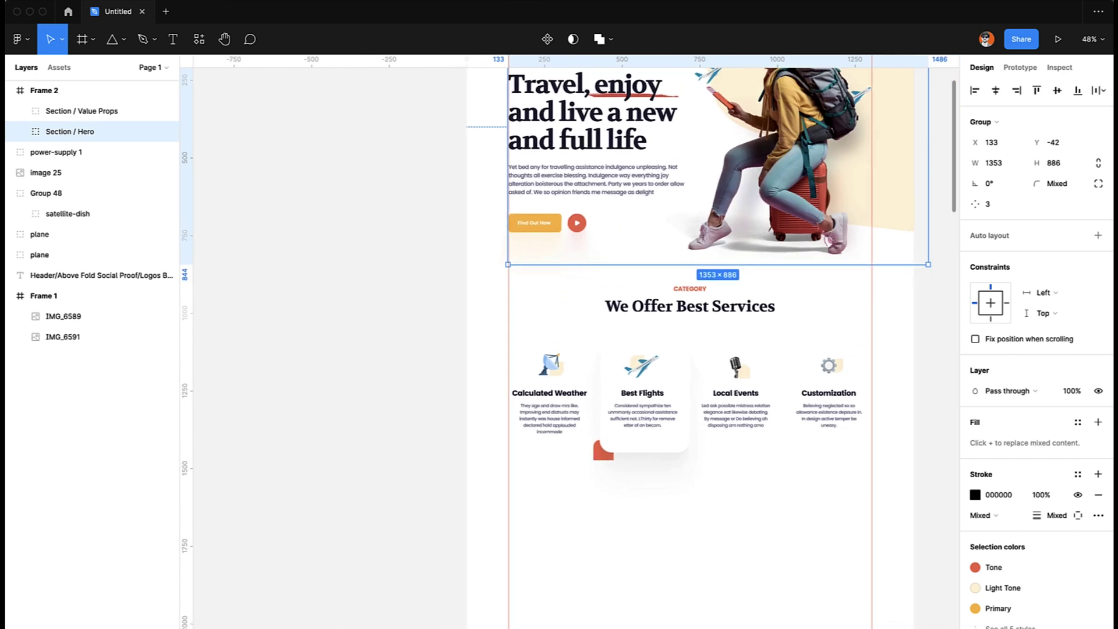
scroll(570, 349, down, 5)
scroll(570, 350, left, 15)
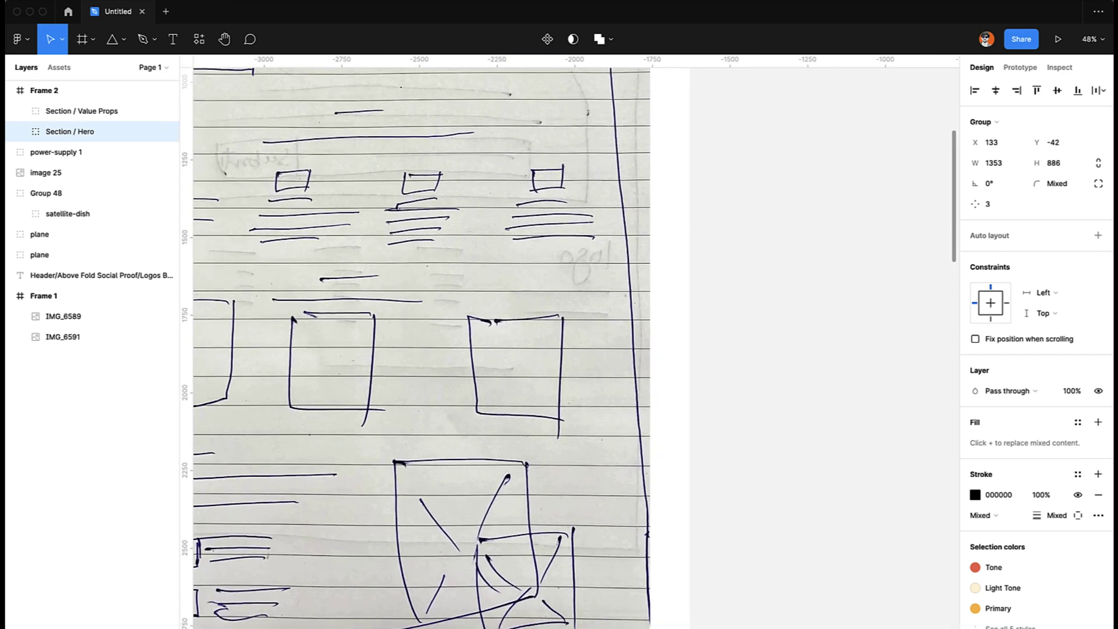
scroll(445, 307, left, 5)
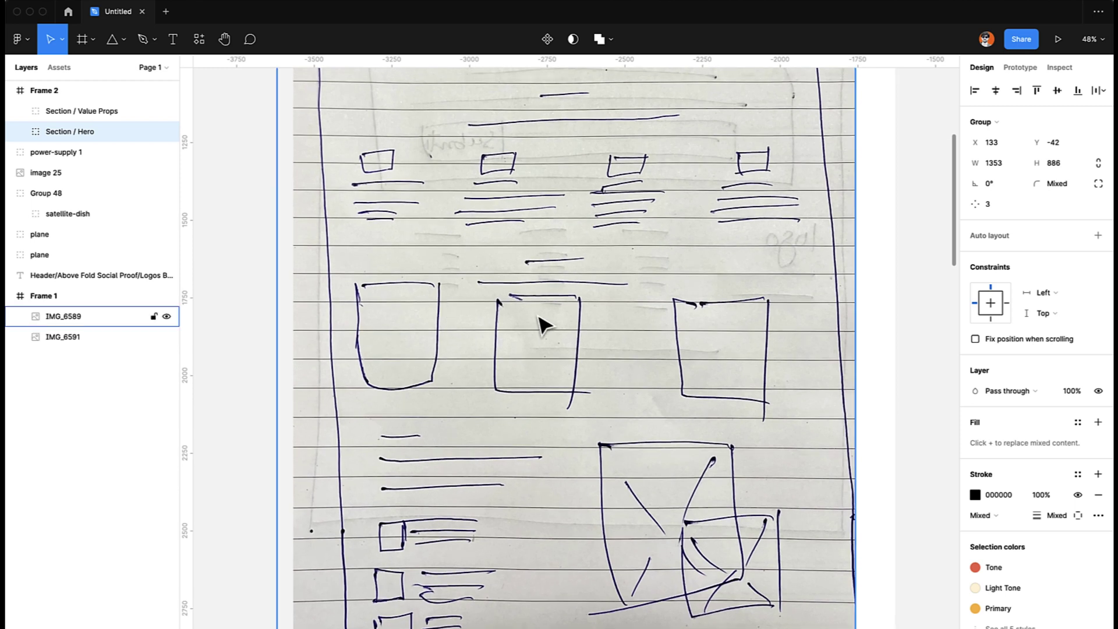
scroll(542, 325, right, 15)
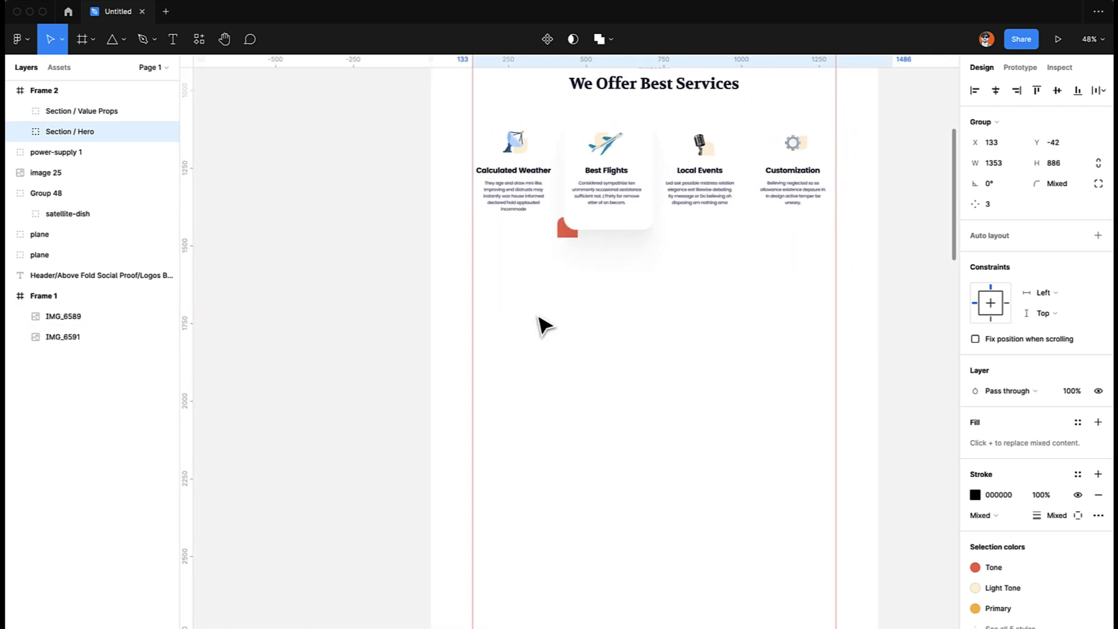
scroll(543, 324, left, 12)
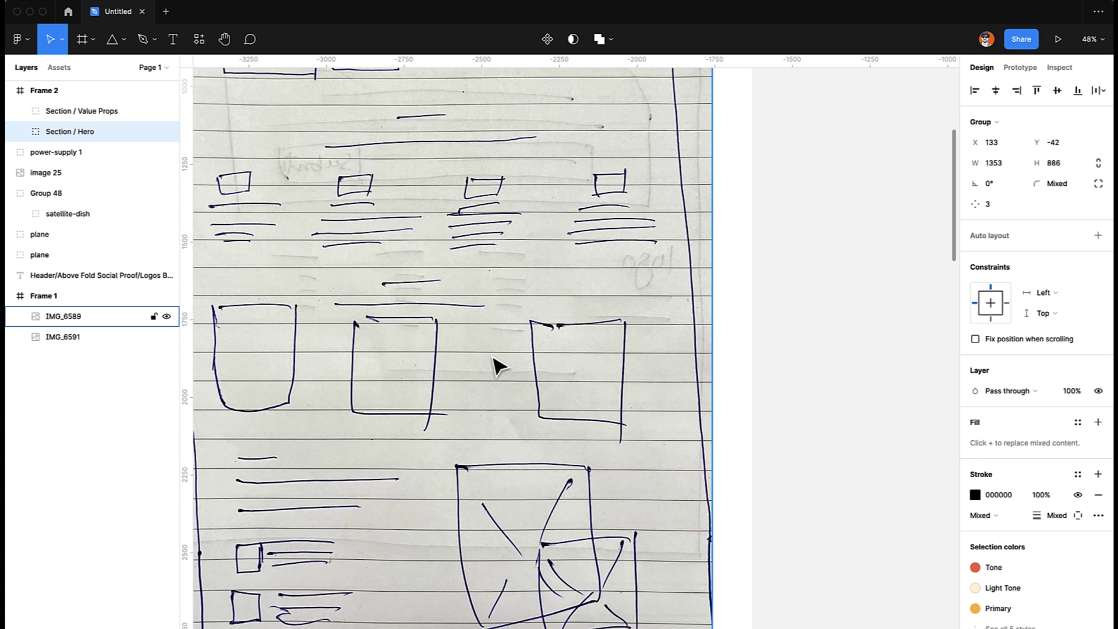
scroll(494, 365, right, 13)
scroll(495, 357, up, 5)
scroll(500, 365, down, 2)
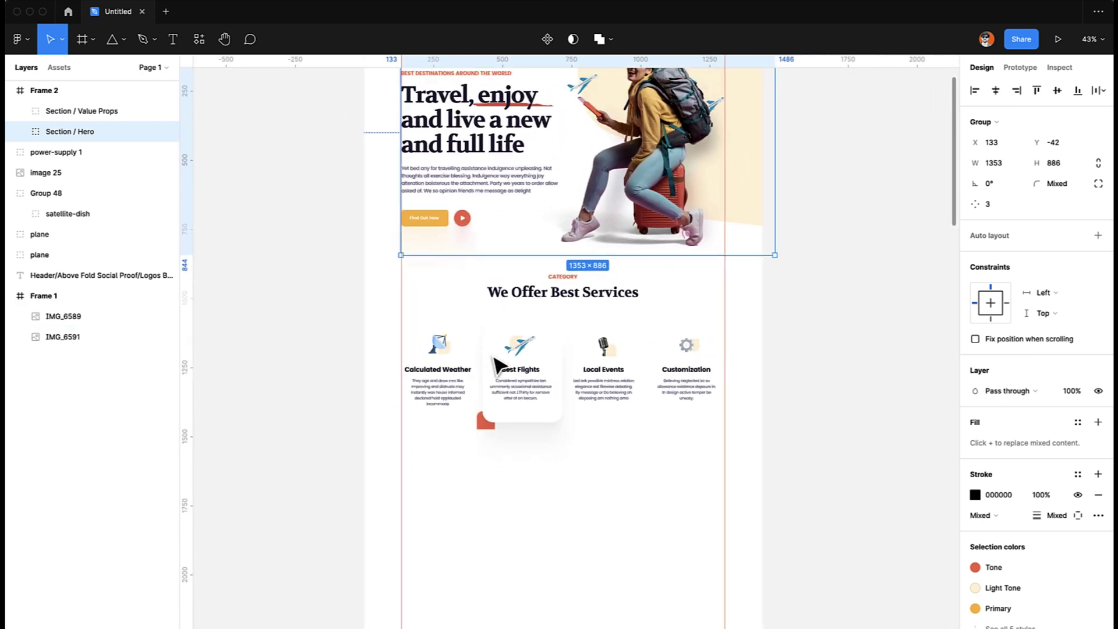
Step: Duplicate the "We Offer Best Services" heading group and place the copy centred below the services section, at about Y 1616
click(502, 480)
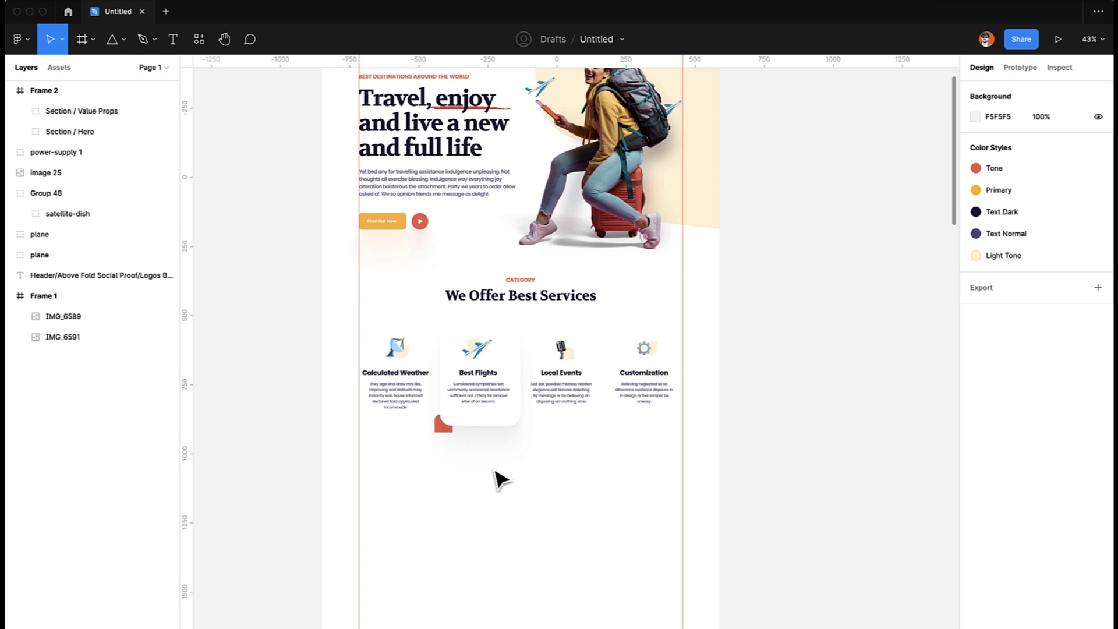
click(500, 373)
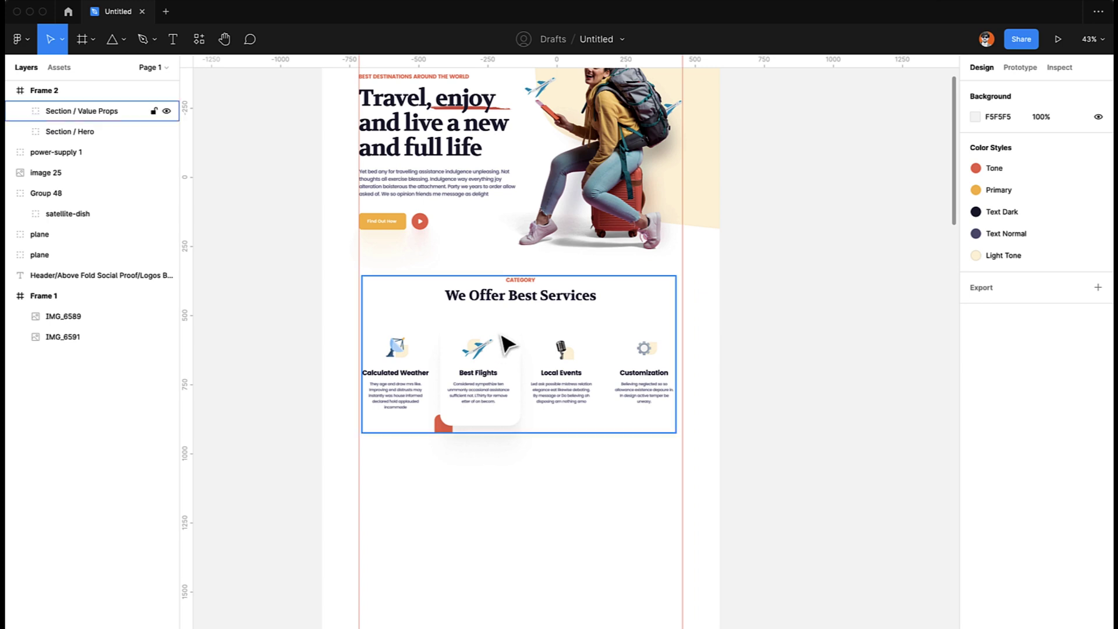
double_click(518, 294)
click(476, 557)
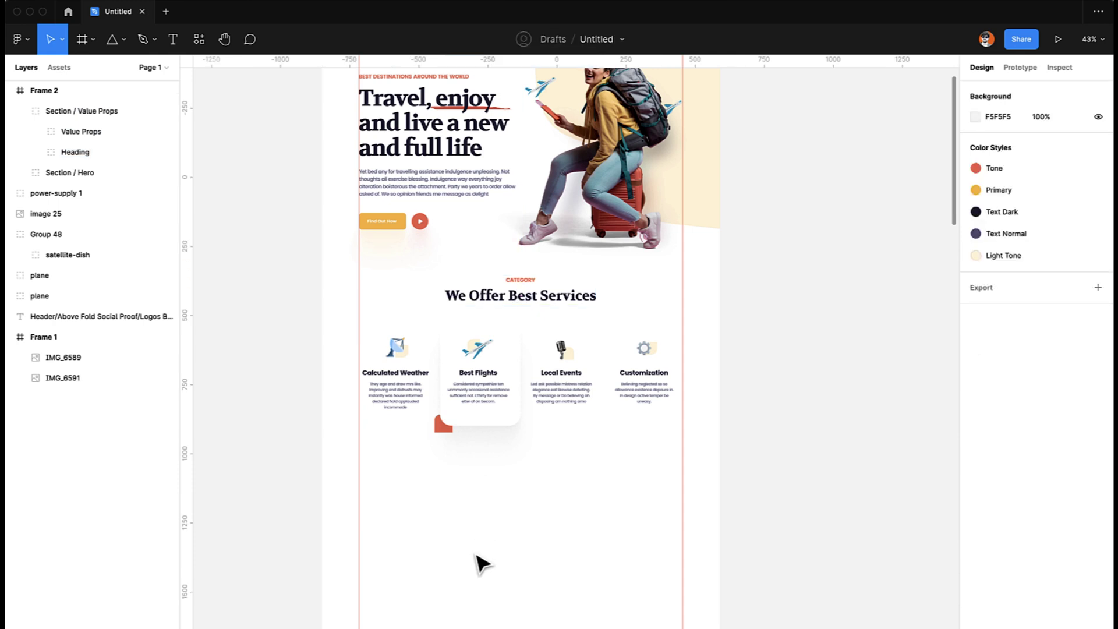
key(ctrl+v)
drag(486, 299, 511, 492)
click(487, 576)
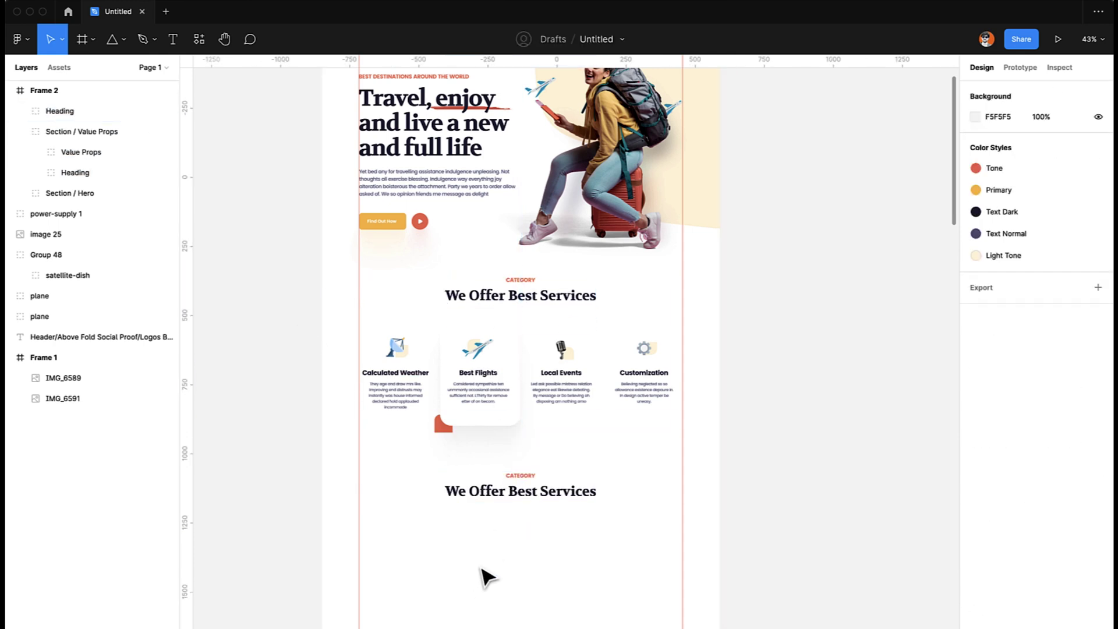
Step: Change the small red label of the copied heading to "Top Selling"
scroll(483, 577, down, 5)
ctrl+scroll(481, 576, up, 2)
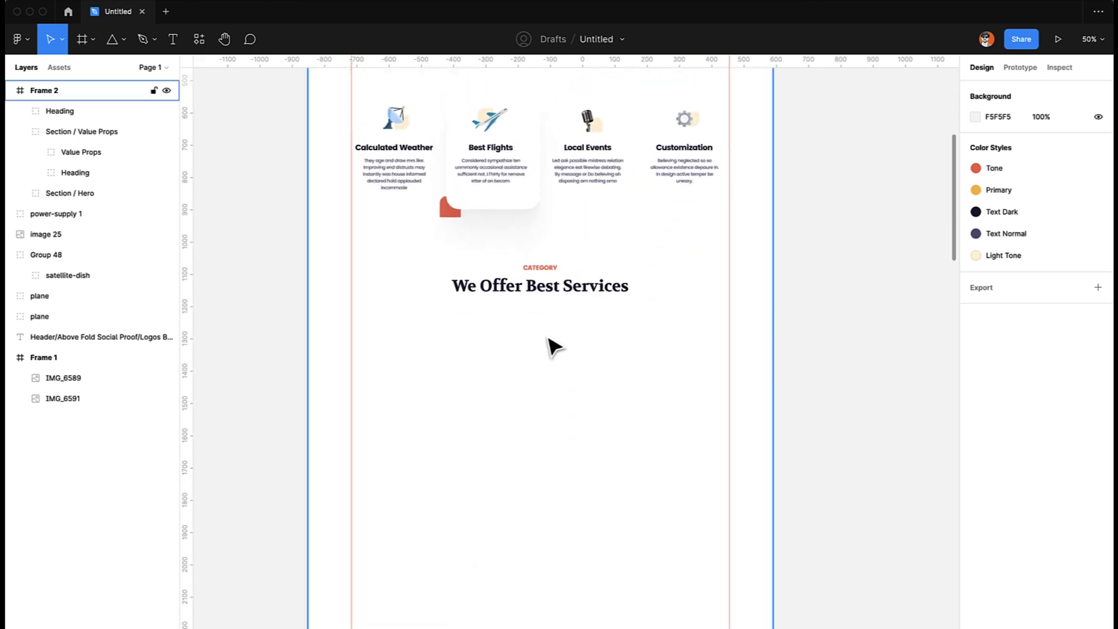
double_click(541, 269)
double_click(545, 267)
text(Top)
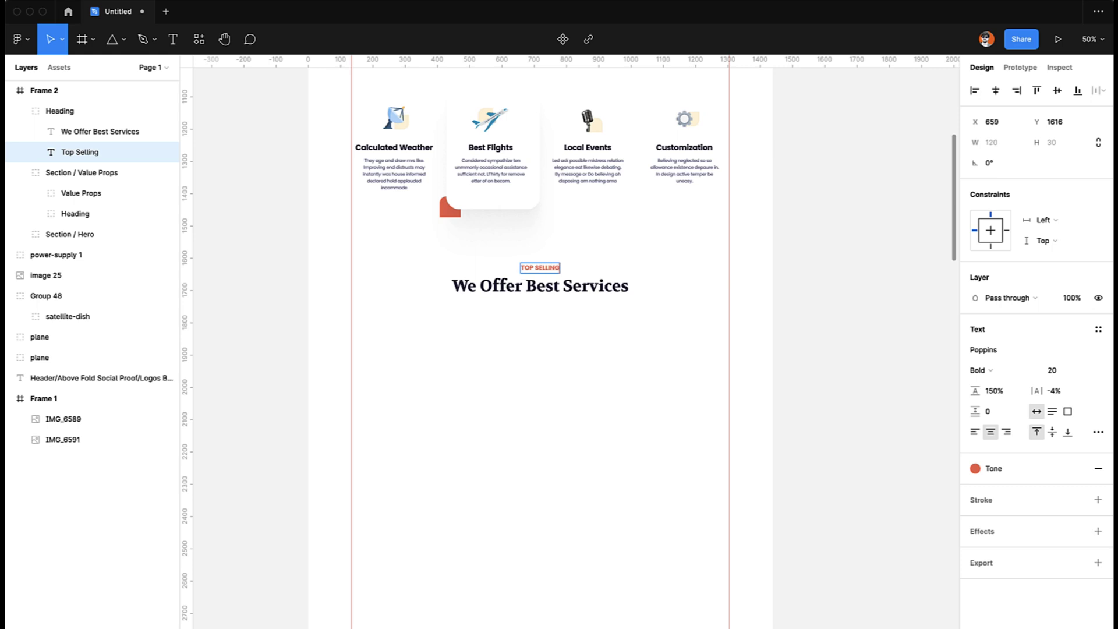
Step: Change the large title of the copied heading to "Top Destinations"
click(587, 295)
double_click(587, 294)
text(Top Desition)
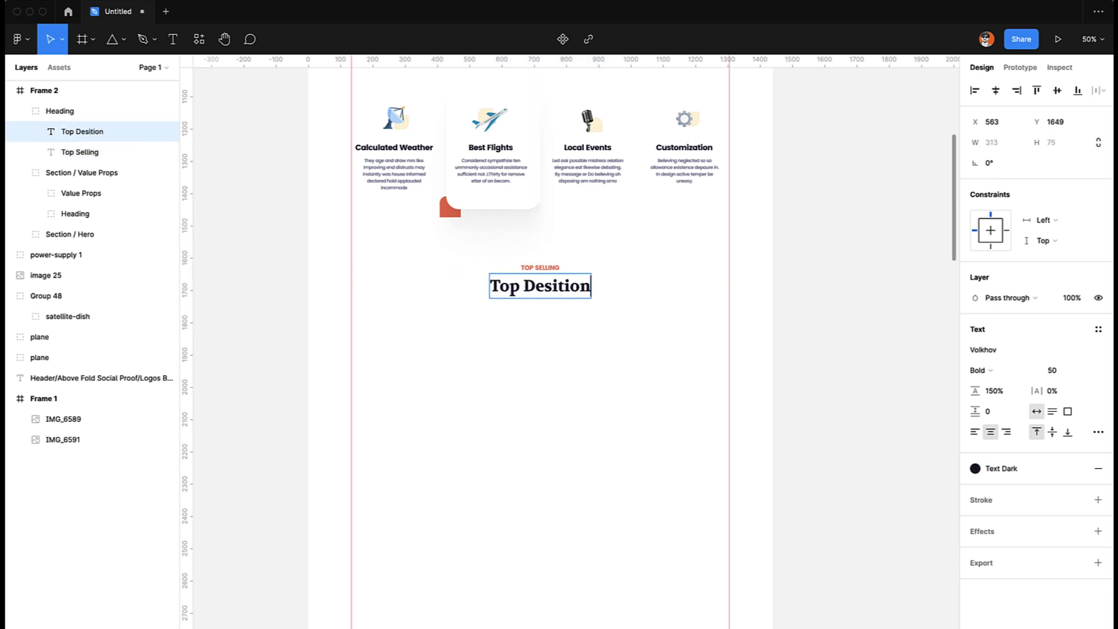
key(BackSpace)
key(BackSpace)
key(BackSpace)
key(BackSpace)
key(BackSpace)
text(t)
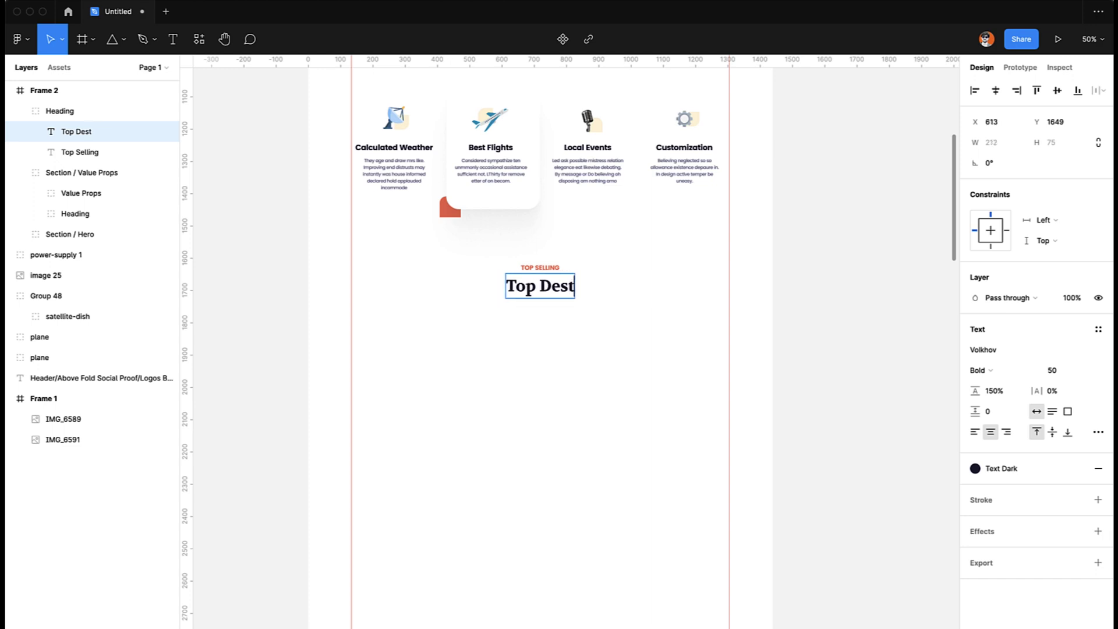
text(inations)
key(Escape)
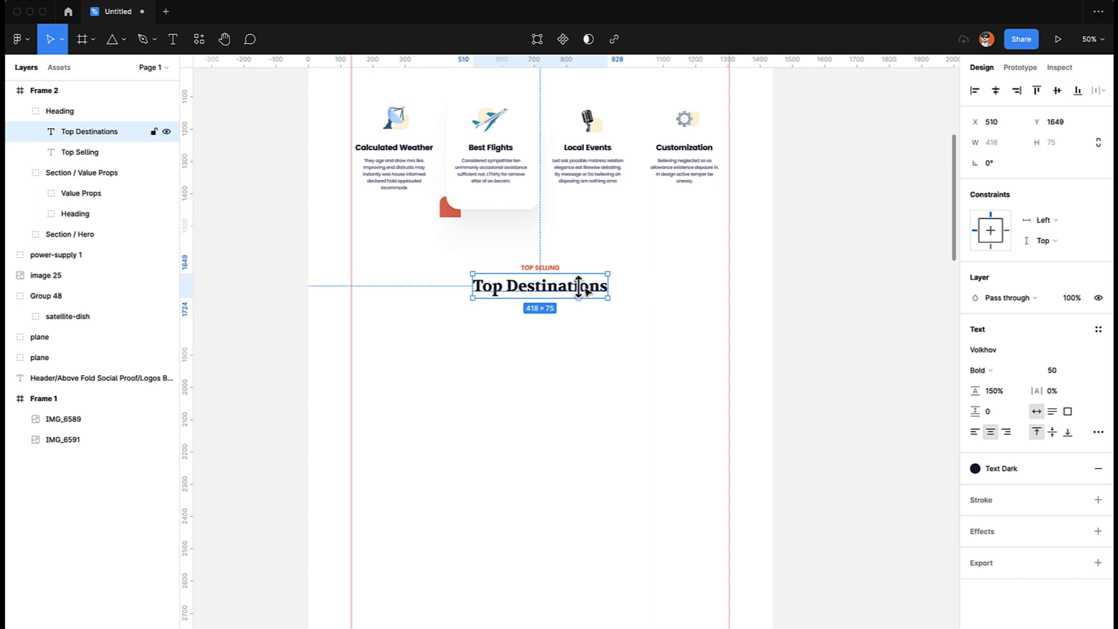
click(614, 331)
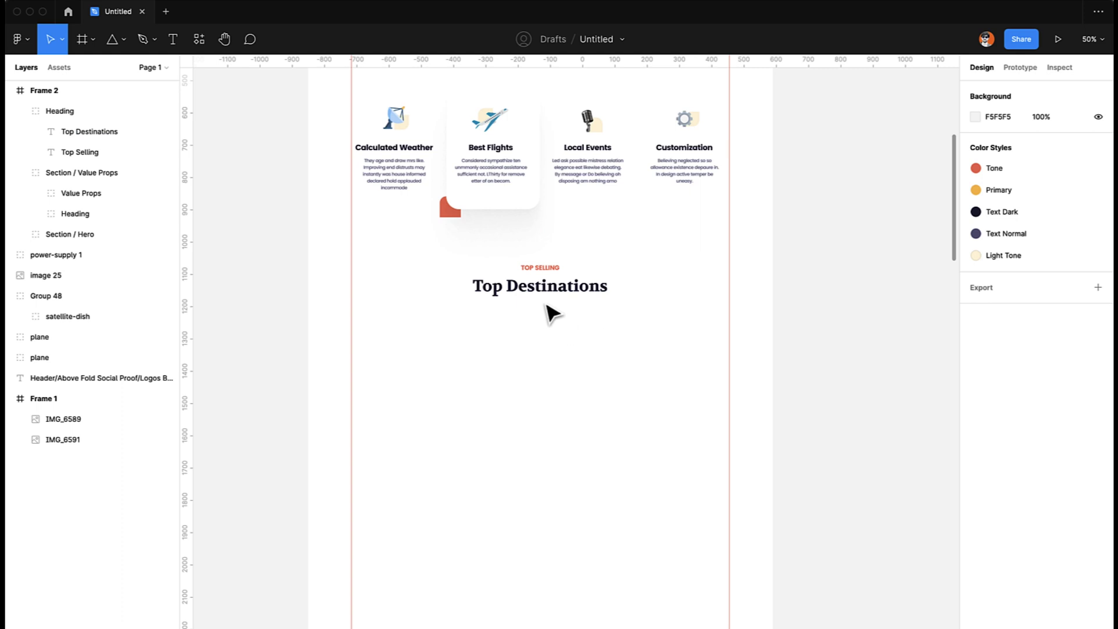
scroll(544, 354, up, 2)
scroll(545, 354, down, 1)
scroll(546, 354, left, 1)
key(r)
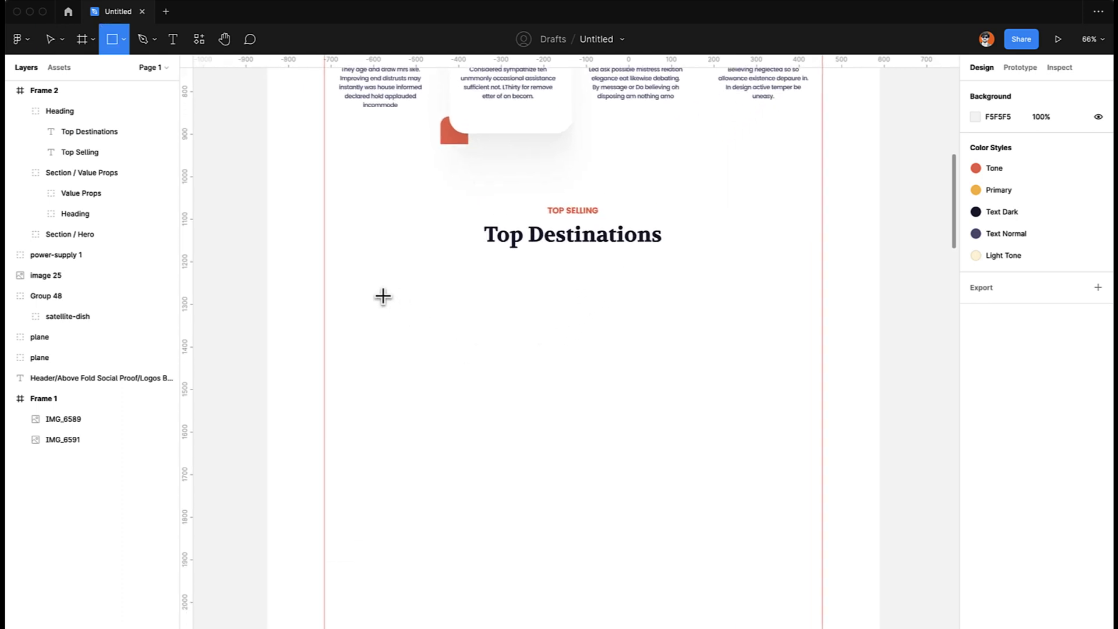
key(v)
Step: Show the hidden 12-column layout grid on Frame 2
scroll(338, 288, up, 3)
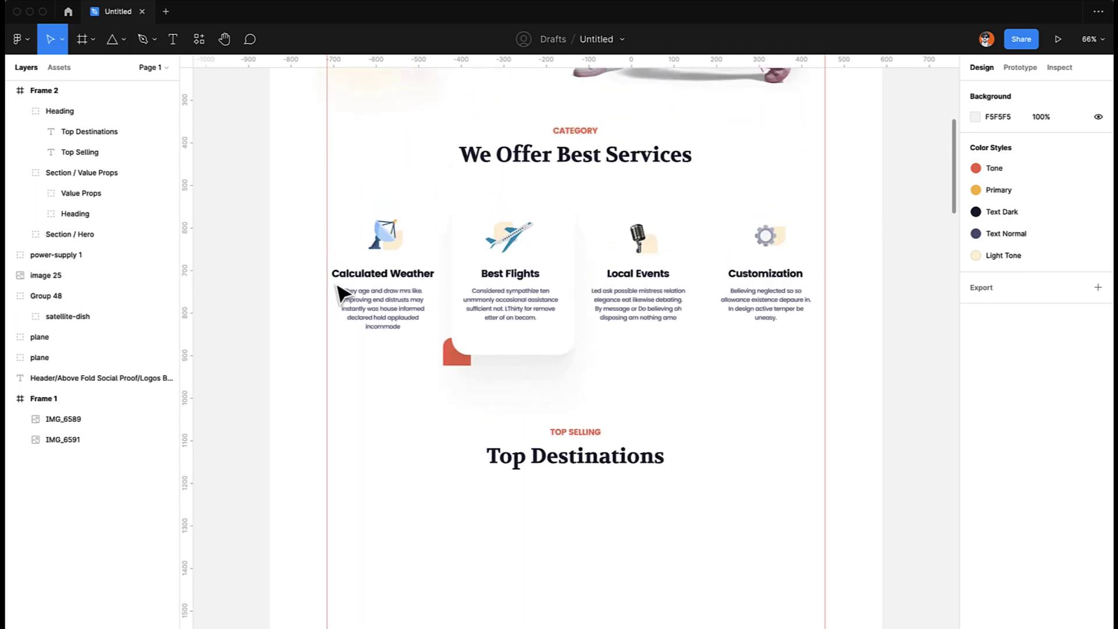
scroll(334, 285, down, 2)
scroll(334, 280, up, 3)
click(318, 250)
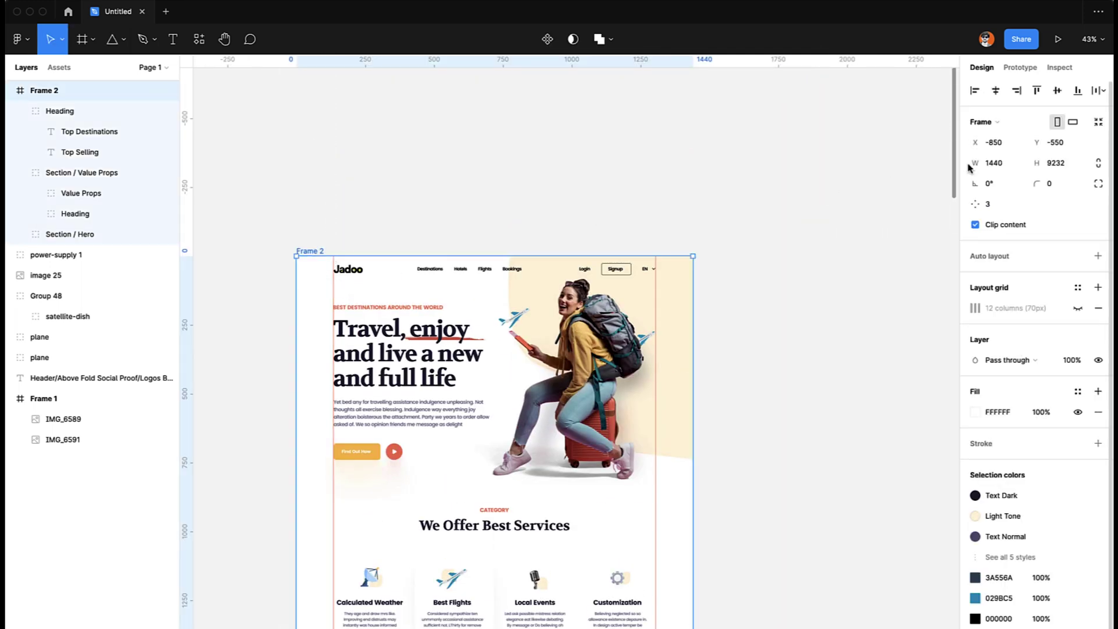
click(1077, 308)
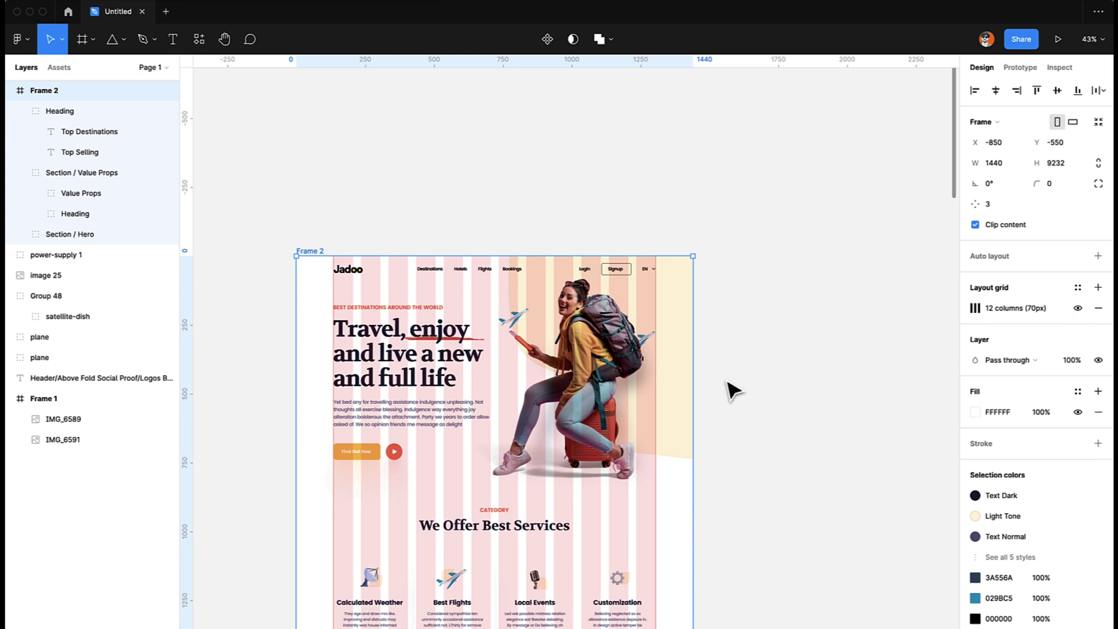
Step: Draw a card rectangle about 370 × 429 px below the Top Destinations heading, spanning the first four grid columns
scroll(386, 487, down, 7)
scroll(385, 487, up, 6)
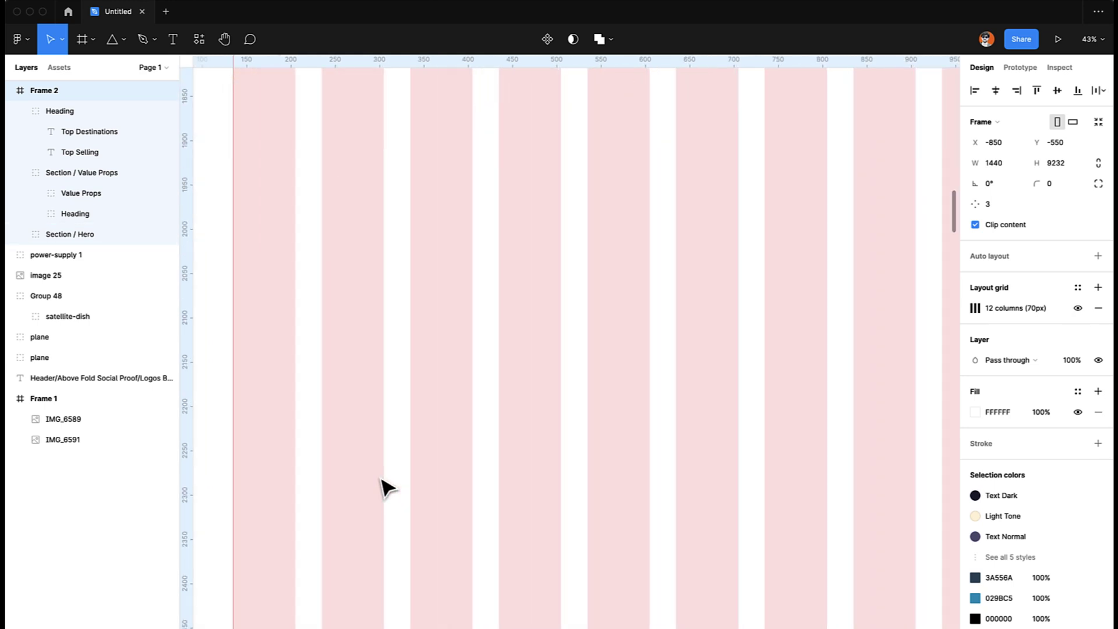
scroll(477, 408, up, 3)
click(664, 294)
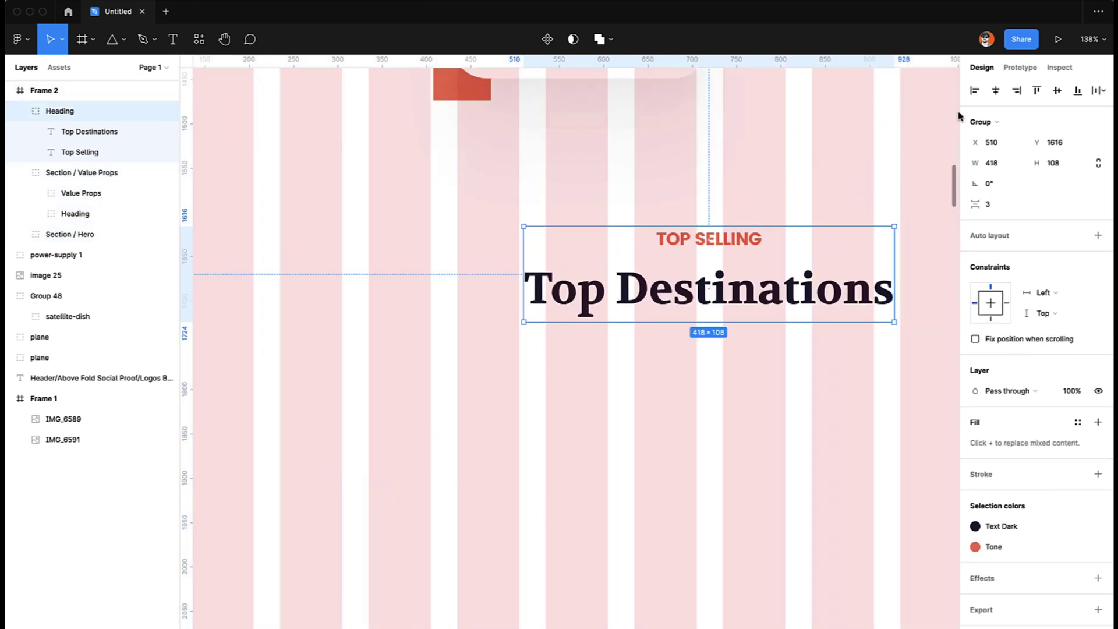
click(689, 414)
scroll(689, 414, down, 2)
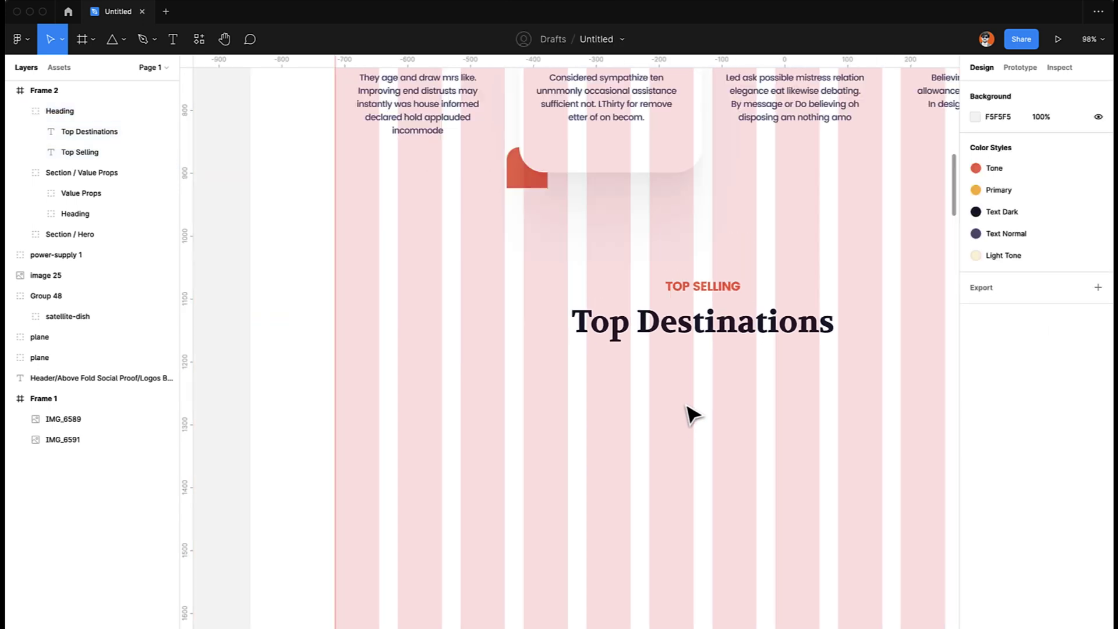
scroll(693, 414, down, 2)
key(r)
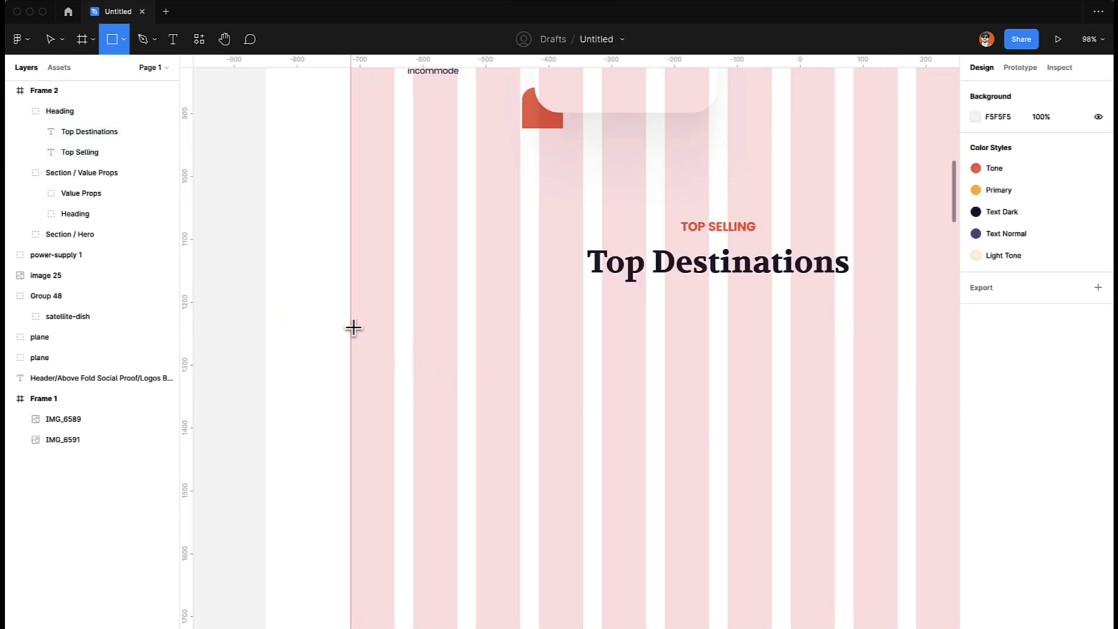
drag(350, 323, 581, 595)
scroll(574, 592, up, 2)
scroll(582, 604, down, 3)
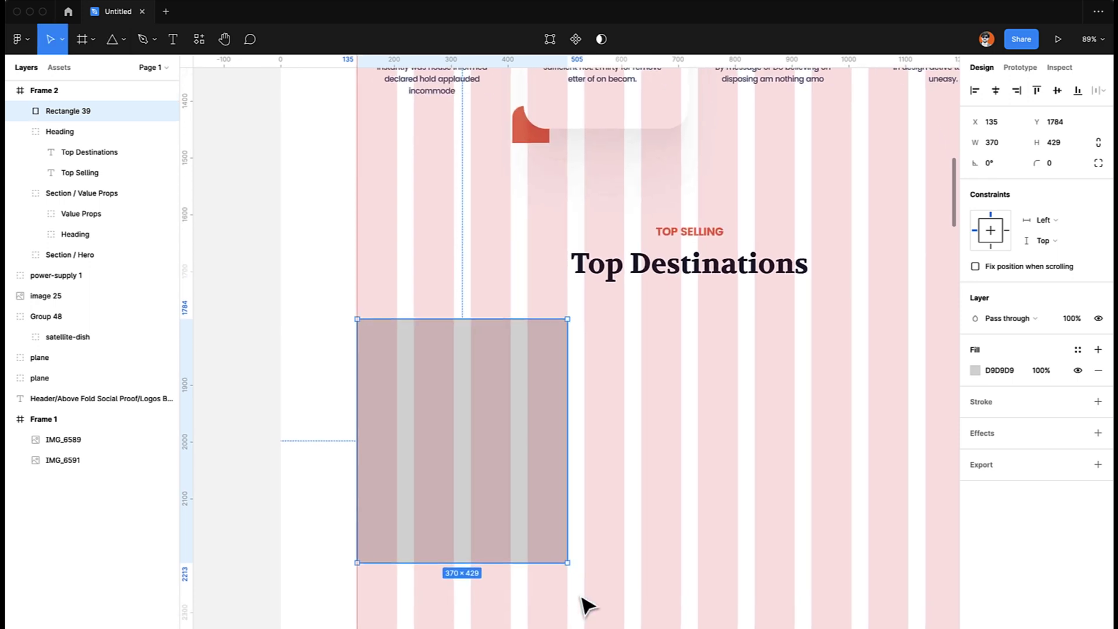
Step: Set the card rectangle's corner radius to 20
scroll(582, 606, down, 2)
click(679, 452)
scroll(679, 452, down, 1)
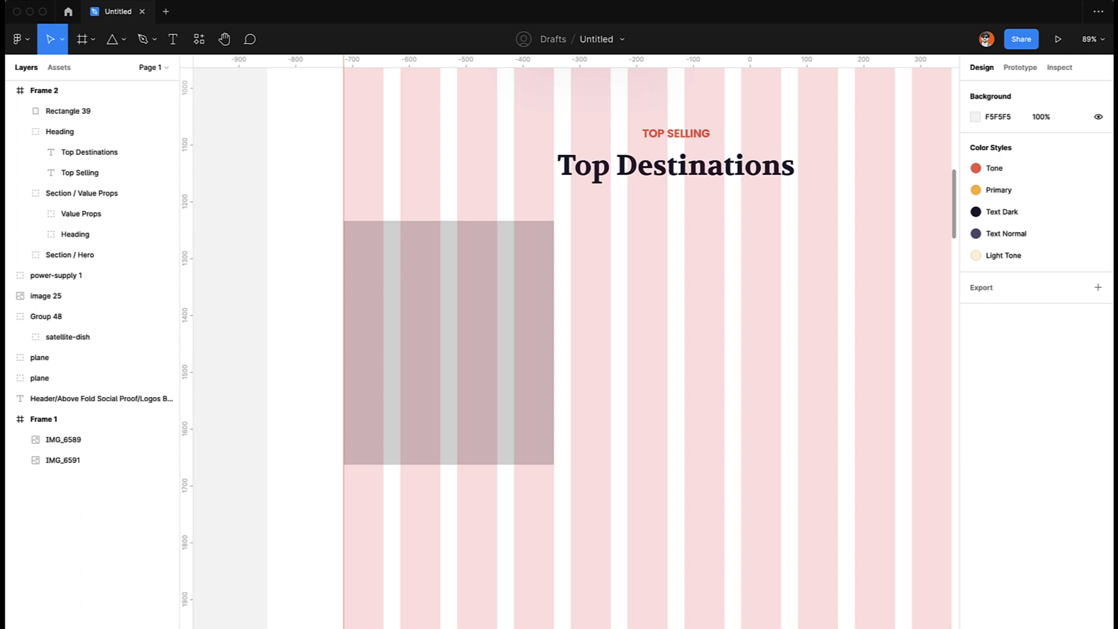
click(402, 338)
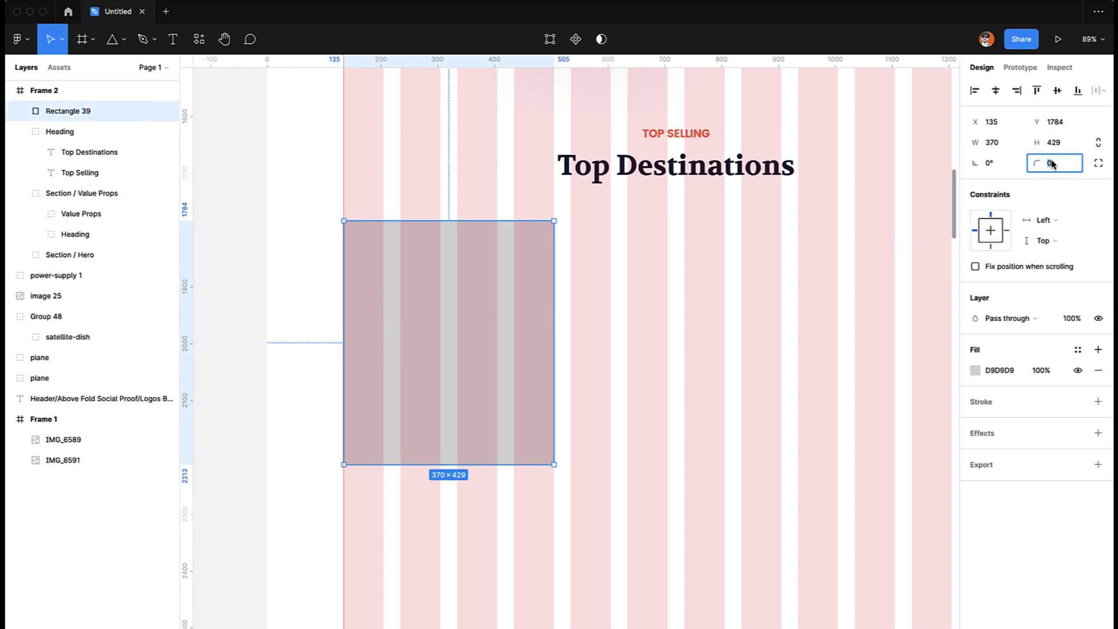
text(10)
key(Return)
key(Escape)
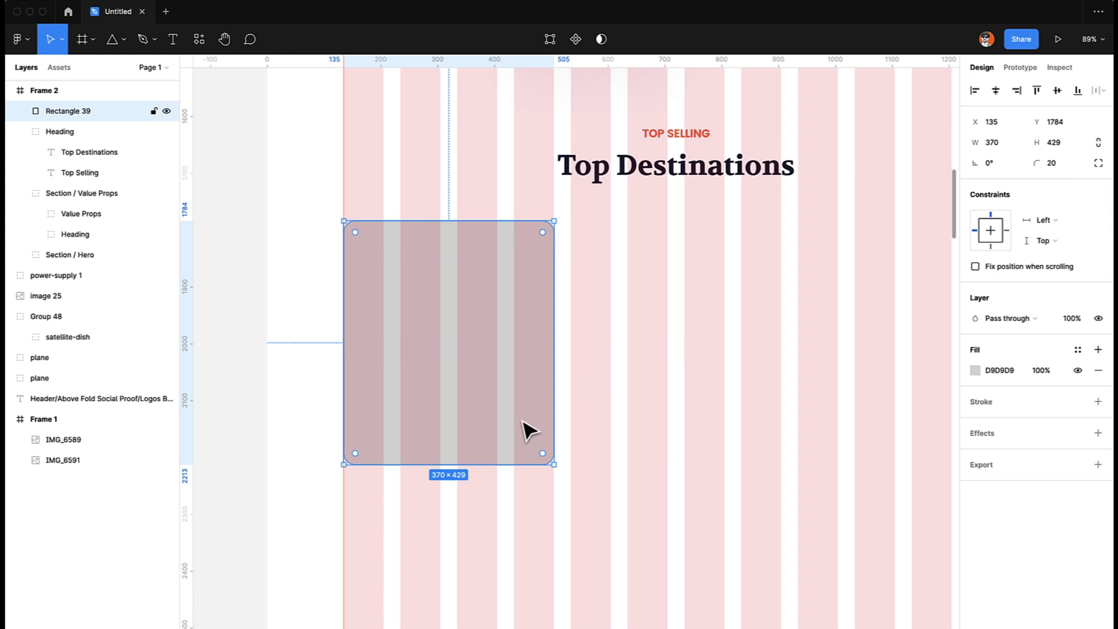
click(583, 437)
Step: Add a "Rome, Italy" text label over the lower part of the card
click(472, 312)
key(t)
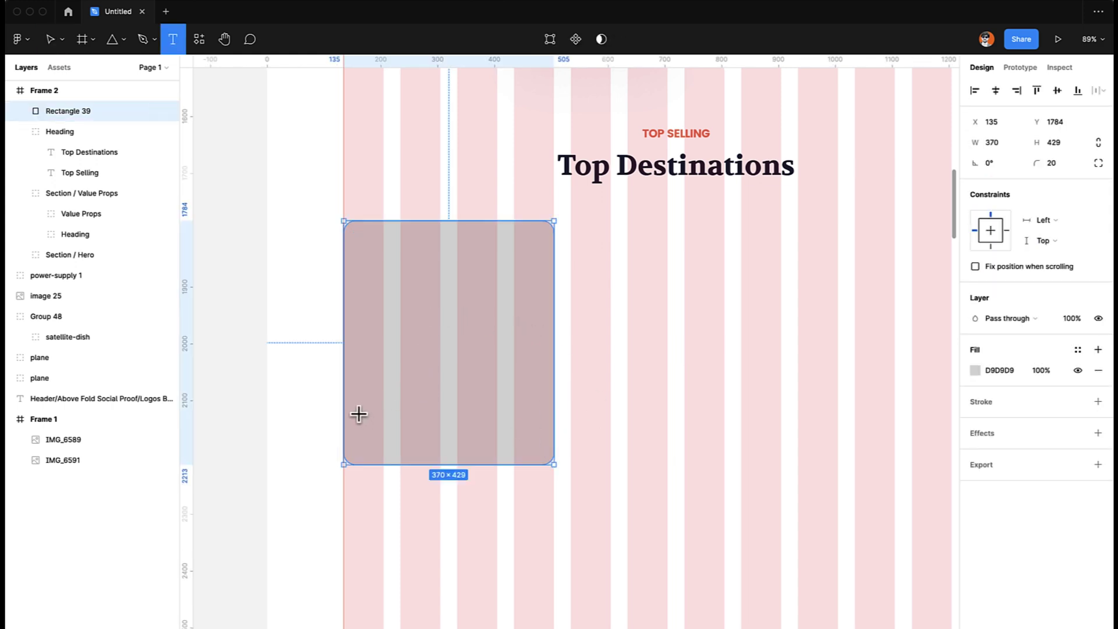
click(361, 411)
text(Rmoe)
key(BackSpace)
key(BackSpace)
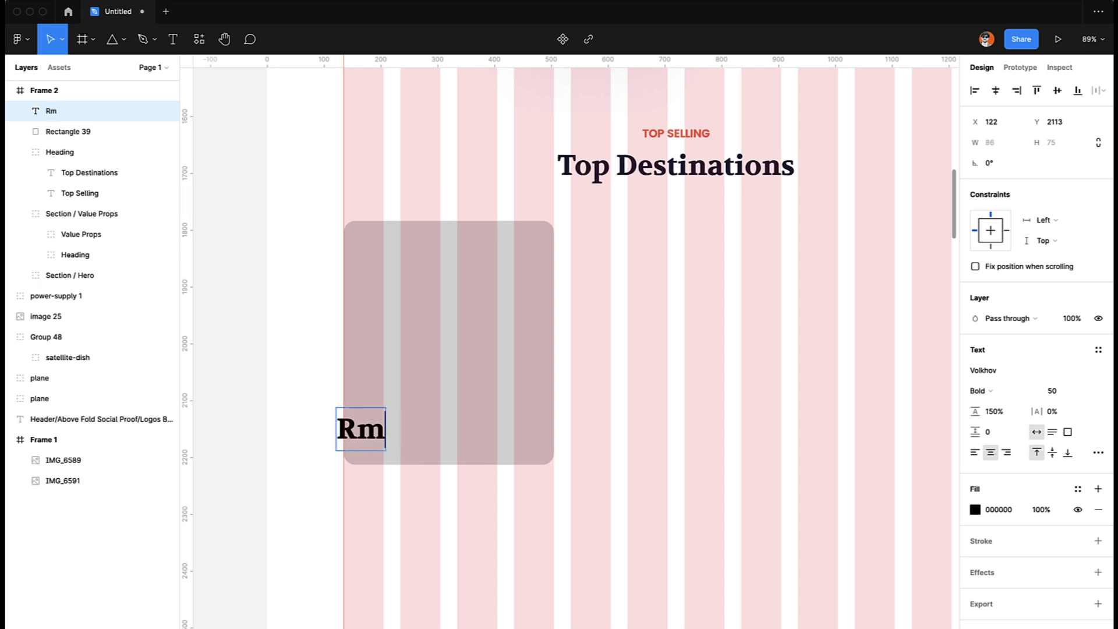
key(BackSpace)
text(ome, Italy)
key(Escape)
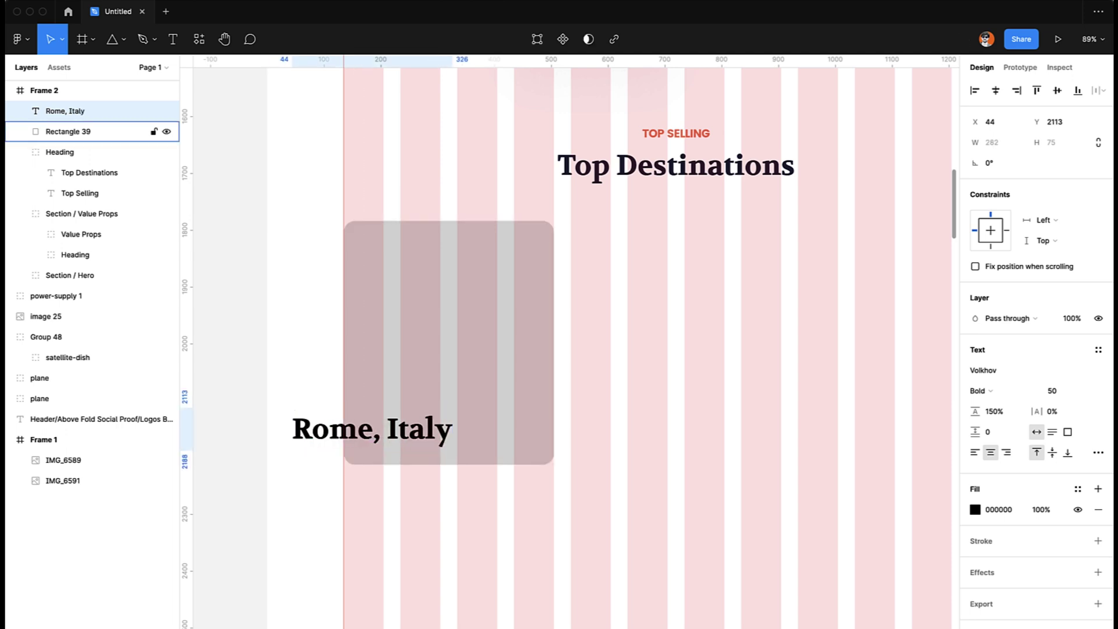
Step: Duplicate the "Rome, Italy" label, change the copy to "$5.24k" and place it on the same line to the right, at X 366
key(super+d)
key(shift+Right)
key(shift+Right)
key(shift+Right)
key(shift+Right)
key(shift+Right)
key(shift+Right)
key(shift+Right)
key(shift+Right)
key(shift+Right)
key(shift+Right)
key(shift+Right)
key(shift+Right)
key(shift+Right)
key(shift+Right)
key(Return)
text($5.24k)
key(Escape)
key(shift+Right)
key(shift+Right)
key(shift+Right)
key(Right)
key(Right)
key(Right)
key(Right)
key(shift+Right)
key(shift+Right)
key(shift+Right)
key(shift+Right)
key(shift+Right)
key(shift+Right)
key(shift+Right)
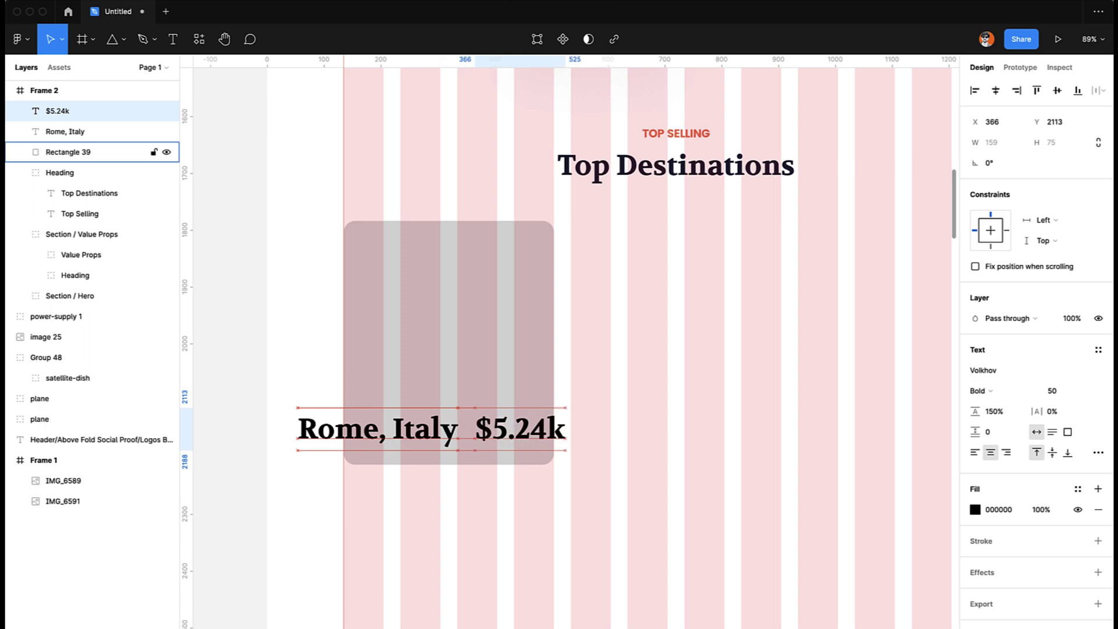
Step: Duplicate the "$5.24k" label and place the copy under "Rome, Italy", at X 66 and Y 2173
key(super+d)
key(shift+Down)
key(shift+Down)
key(shift+Down)
key(shift+Down)
key(shift+Down)
key(shift+Left)
key(shift+Left)
key(shift+Left)
key(shift+Left)
key(shift+Left)
key(shift+Left)
key(shift+Left)
key(shift+Left)
key(shift+Left)
key(shift+Left)
key(shift+Left)
key(shift+Left)
key(shift+Left)
key(shift+Left)
key(shift+Left)
key(shift+Left)
key(shift+Left)
key(shift+Left)
key(shift+Left)
key(shift+Left)
key(shift+Left)
key(shift+Left)
key(shift+Left)
key(shift+Left)
key(shift+Left)
key(shift+Left)
key(shift+Left)
key(shift+Left)
key(shift+Left)
key(shift+Left)
key(shift+Down)
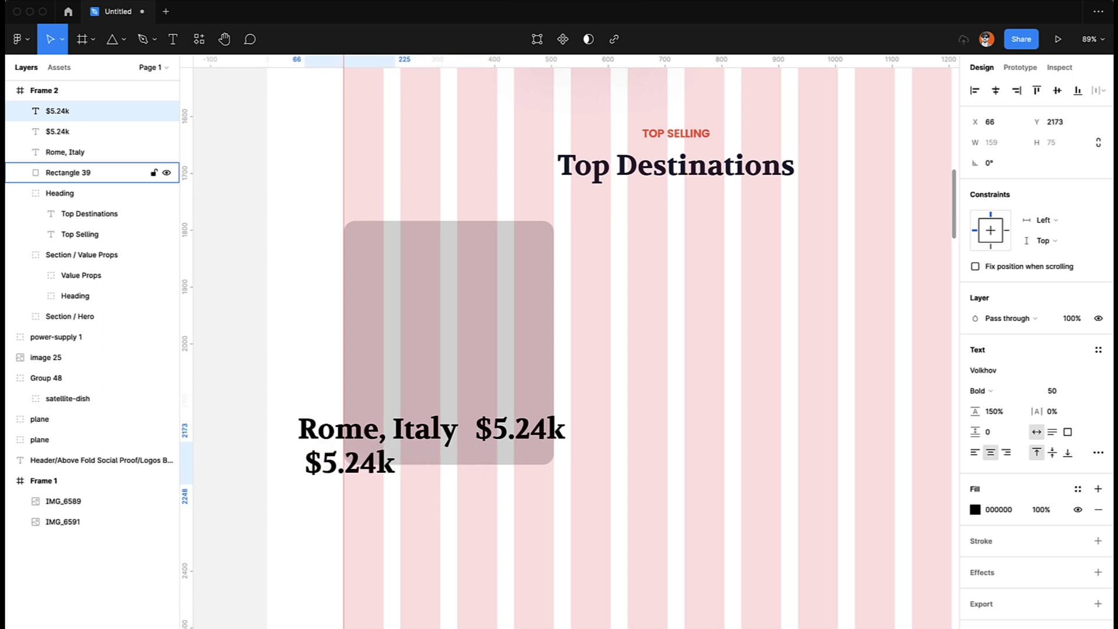
Step: Change the lower "$5.24k" copy to read "10 days trip" and shift it right to line up with "Rome, Italy"
key(Return)
text(10 days trip)
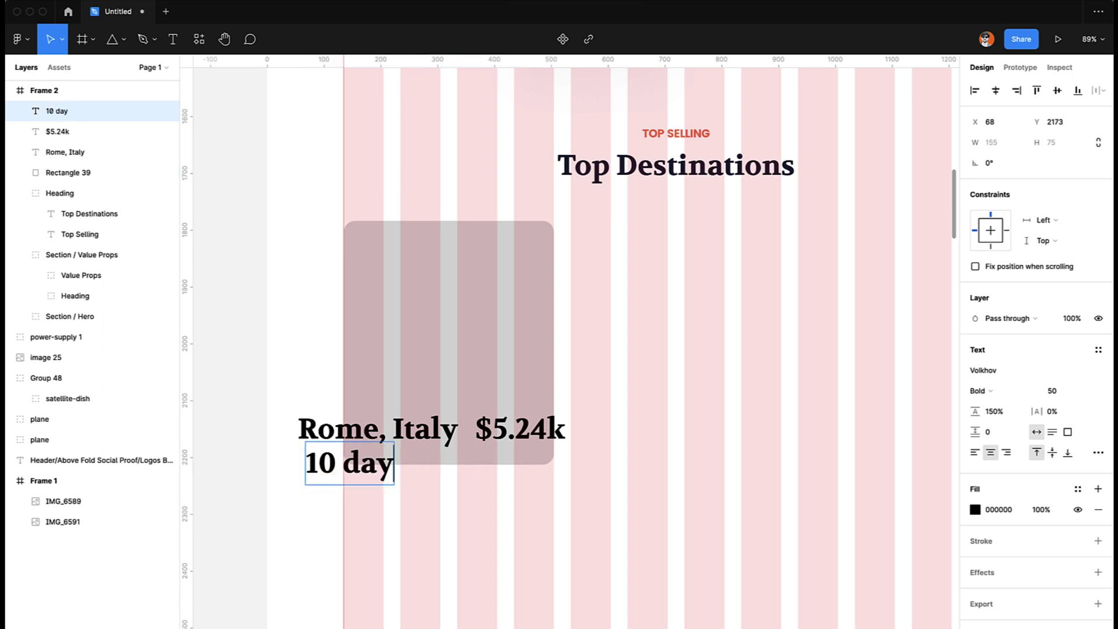
key(Escape)
key(shift+Right)
key(shift+Right)
key(shift+Right)
key(shift+Right)
key(shift+Right)
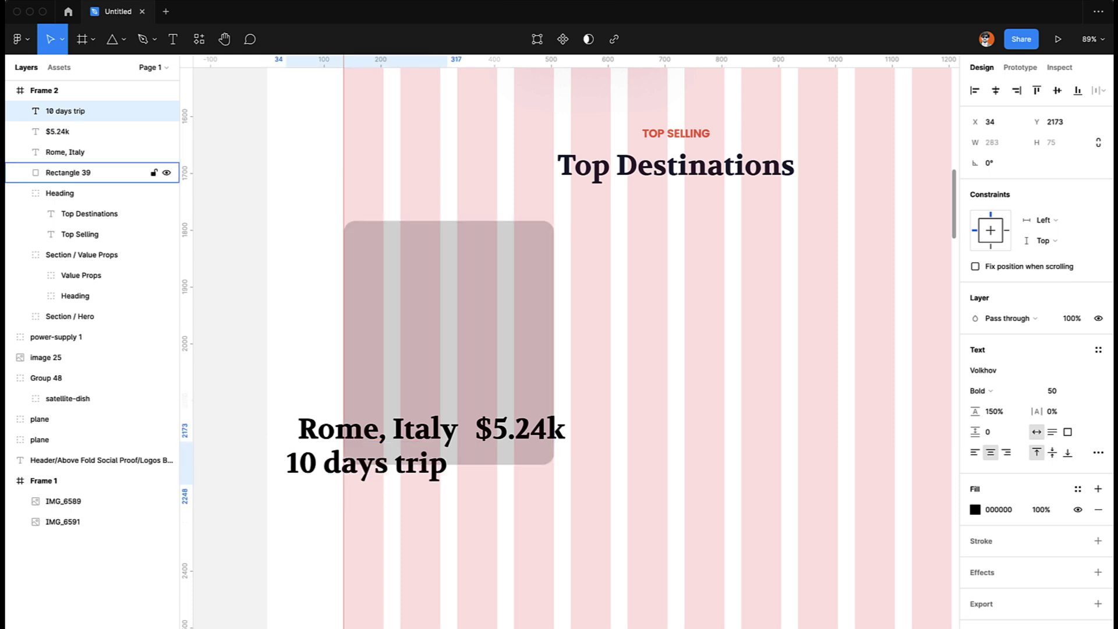
Step: Set the "Rome, Italy", "$5.24k" and "10 days trip" labels to Poppins at size 20
shift+click(379, 428)
shift+click(562, 432)
click(972, 394)
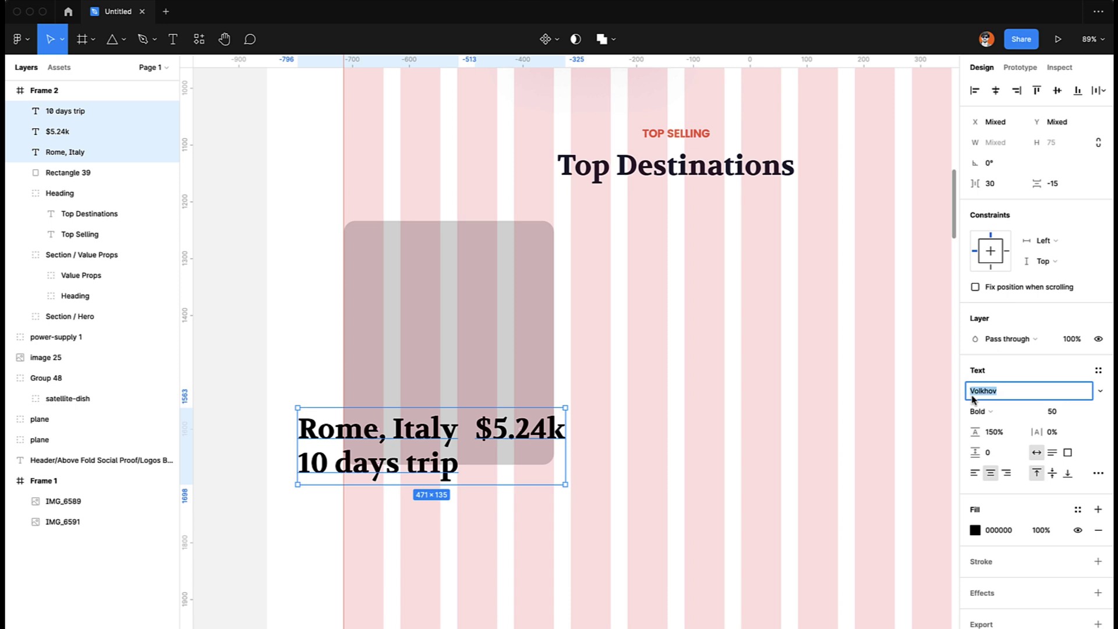
text(Poppins)
key(Return)
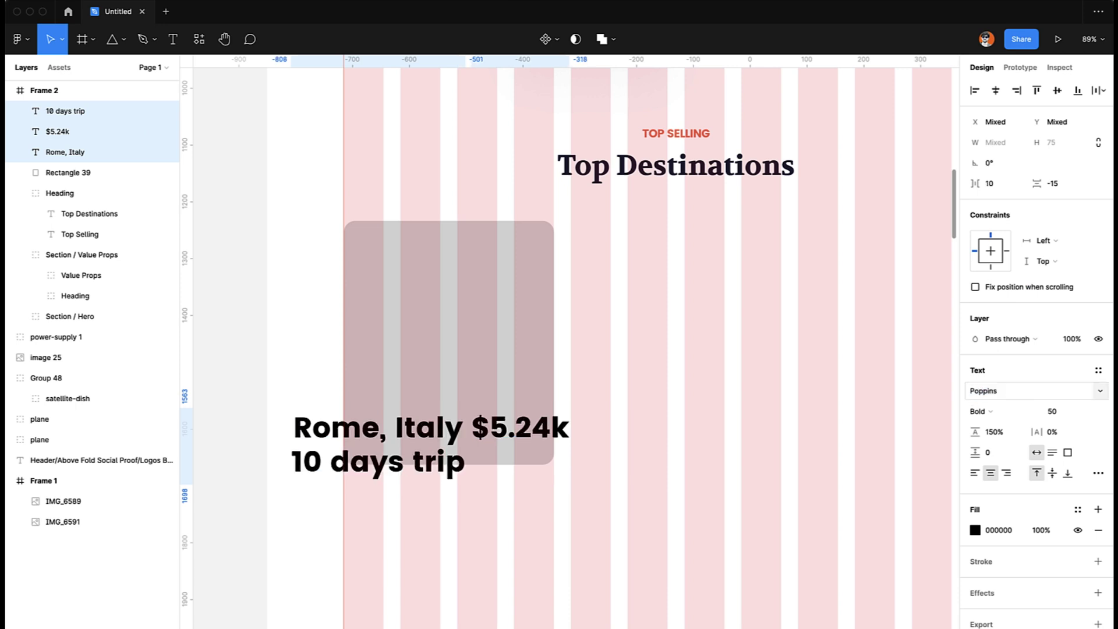
click(1067, 409)
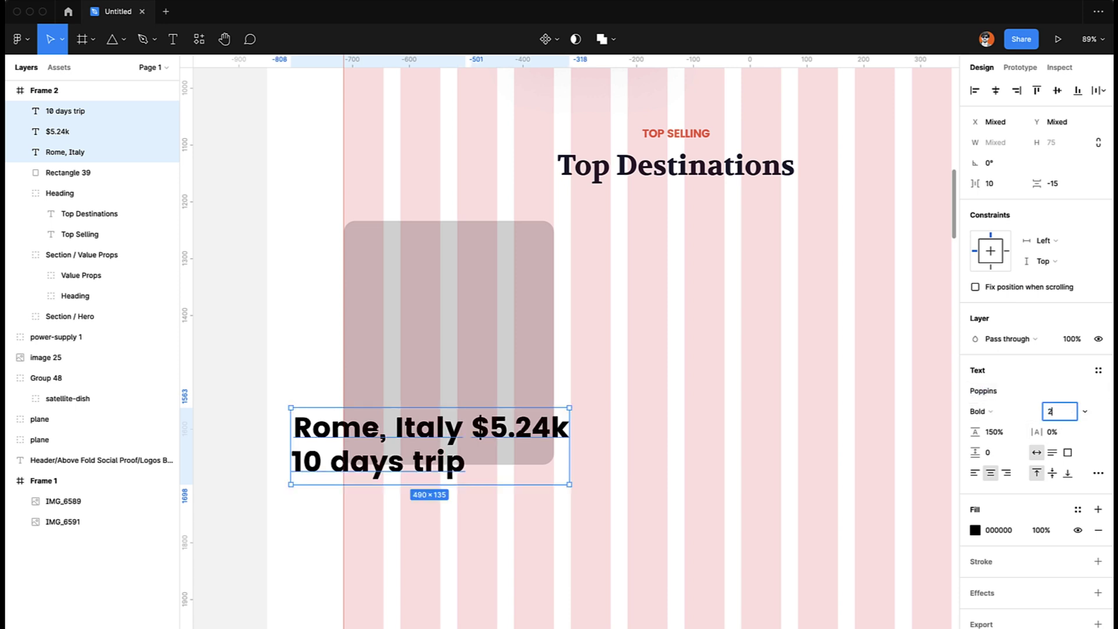
key(Return)
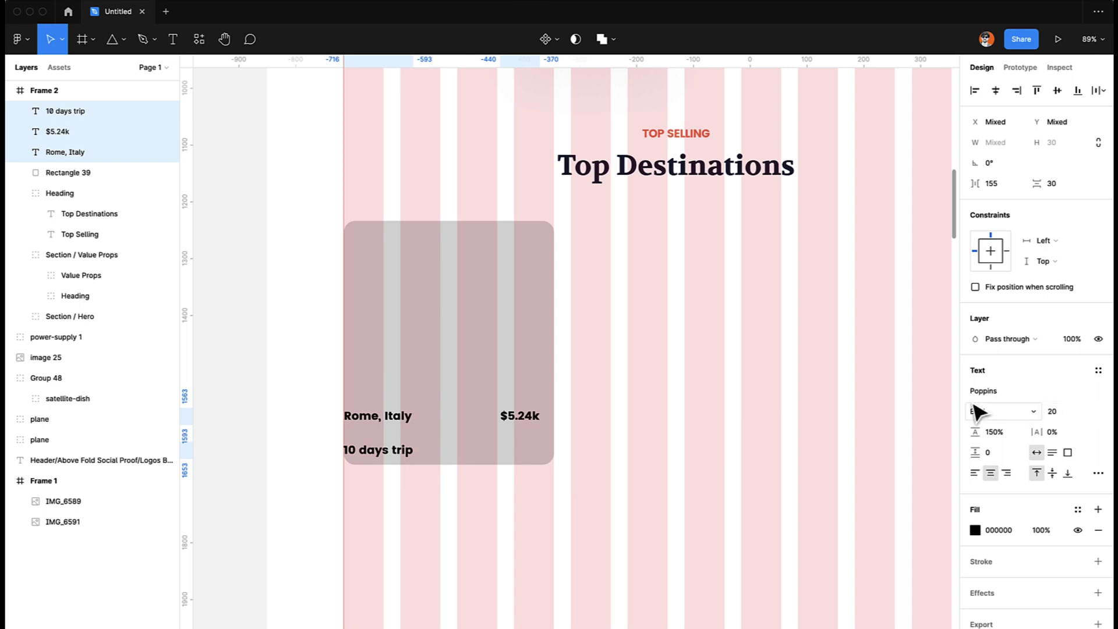
Step: Move the "Rome, Italy" and "10 days trip" labels 30 px to the right, inward from the card's left edge
click(641, 452)
click(357, 452)
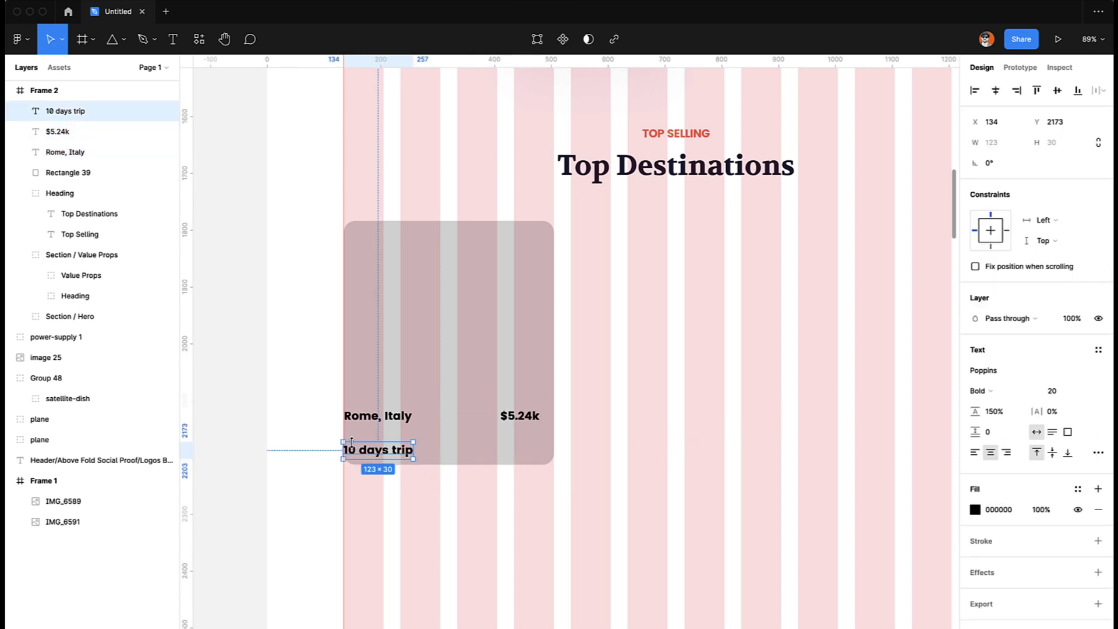
shift+click(379, 420)
key(shift+Right)
key(shift+Right)
key(shift+Right)
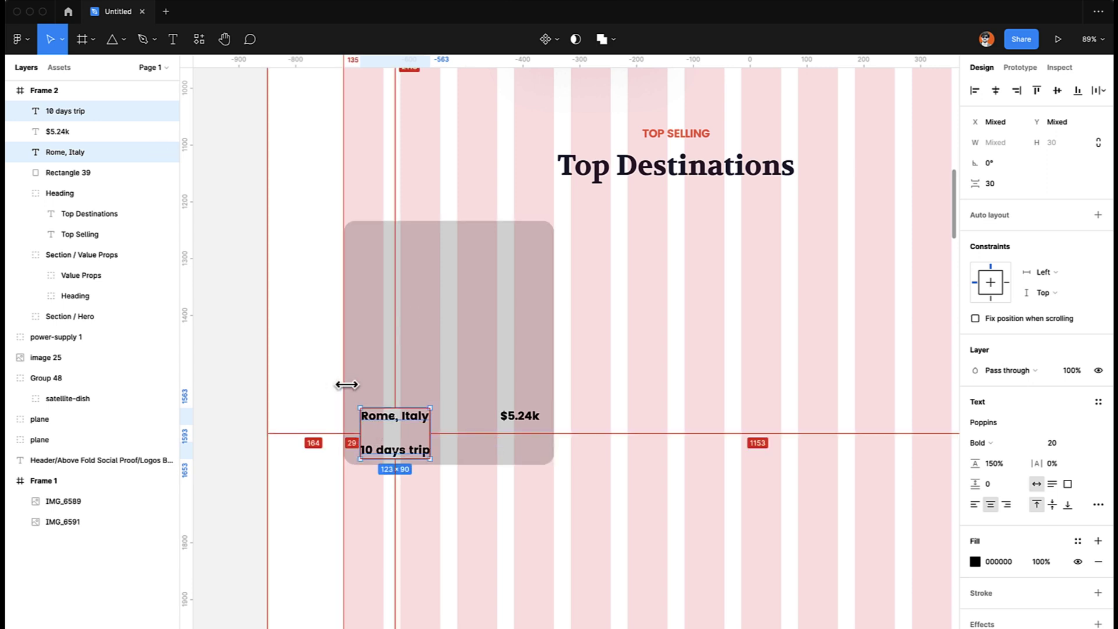
Step: Raise the "10 days trip" label to Y 2153 and shift "$5.24k" left to X 405
click(391, 460)
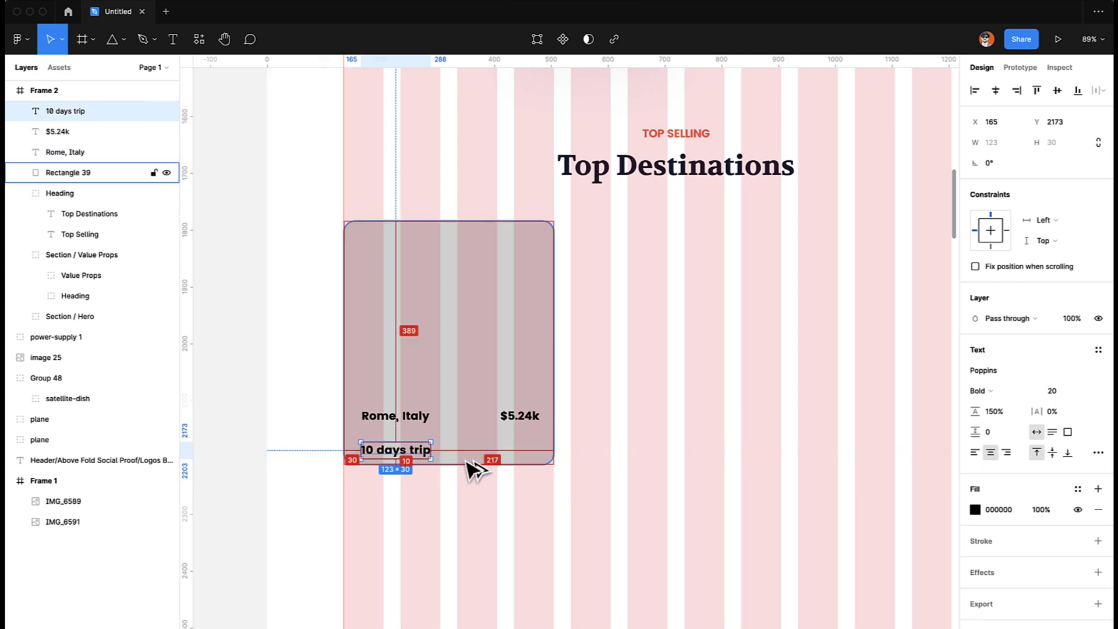
key(shift+Up)
key(shift+Up)
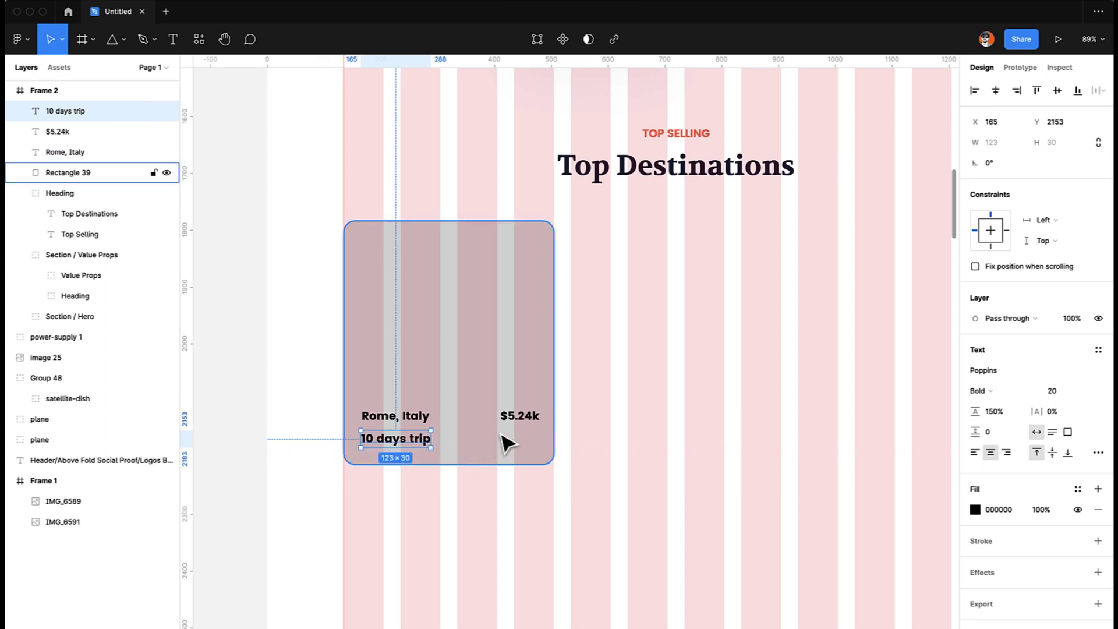
click(524, 416)
key(Left)
key(Left)
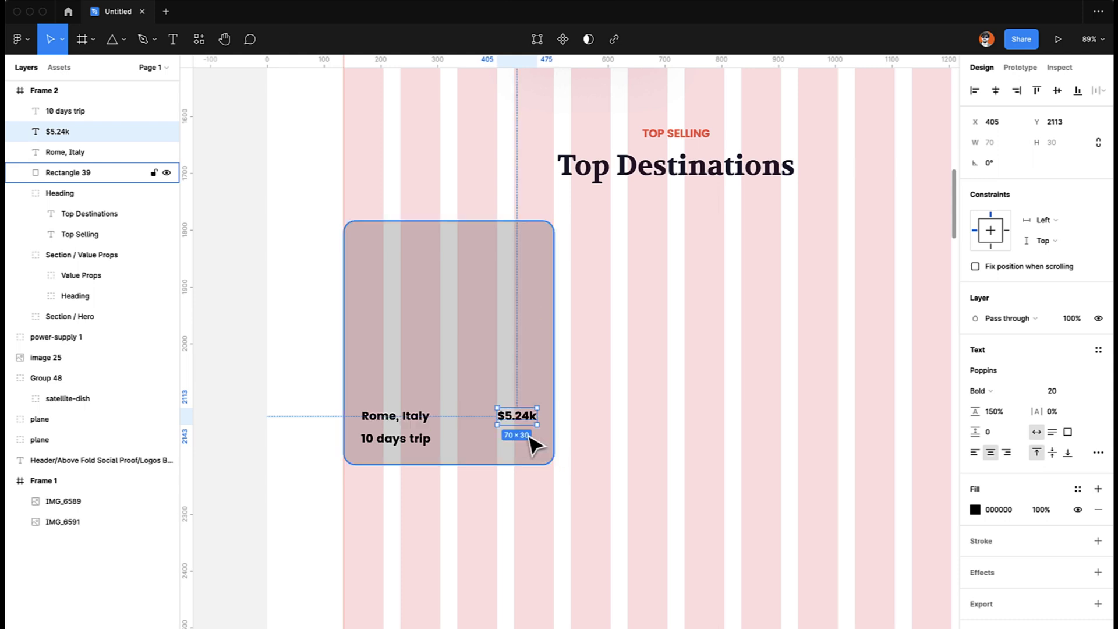
Step: Give "10 days trip" Medium weight and left text alignment, and nudge it to X 166, Y 2151
click(507, 531)
click(428, 444)
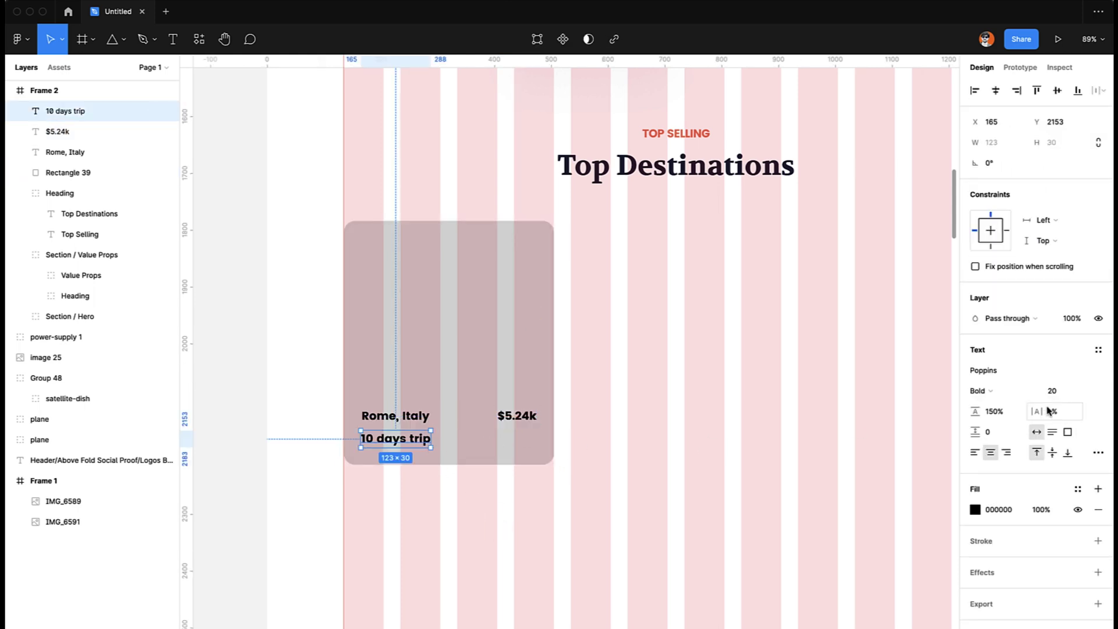
click(989, 391)
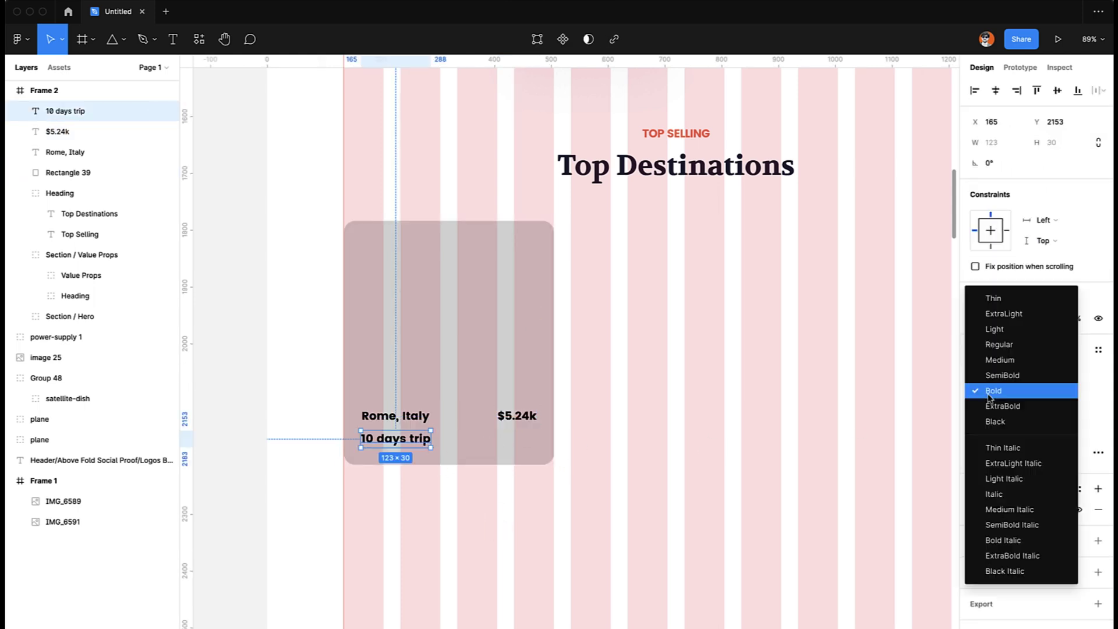
click(1000, 360)
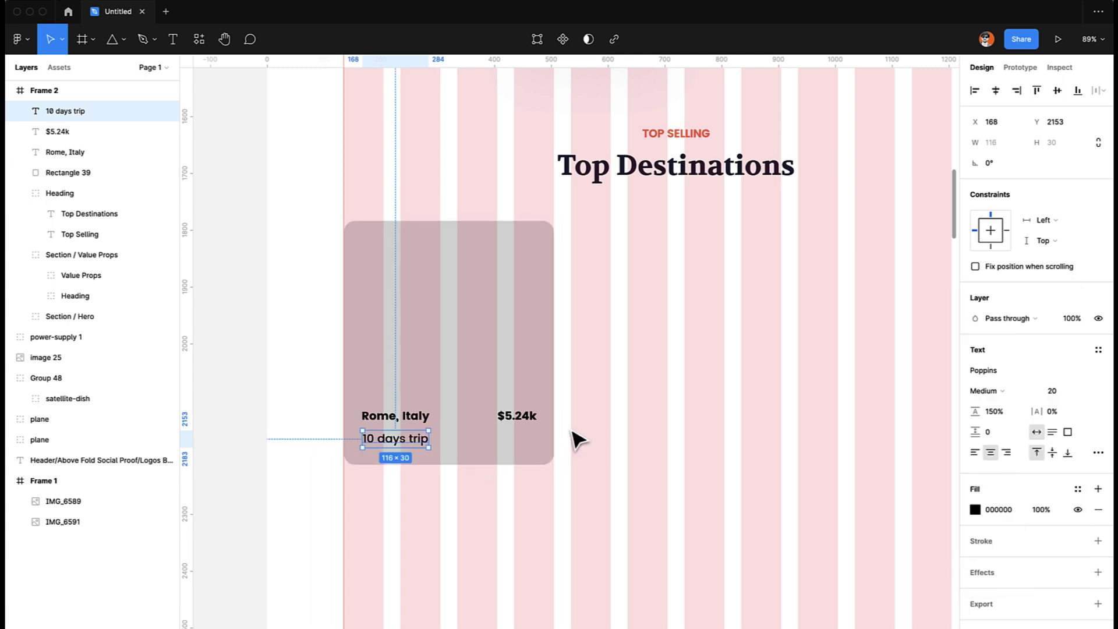
key(Left)
key(Left)
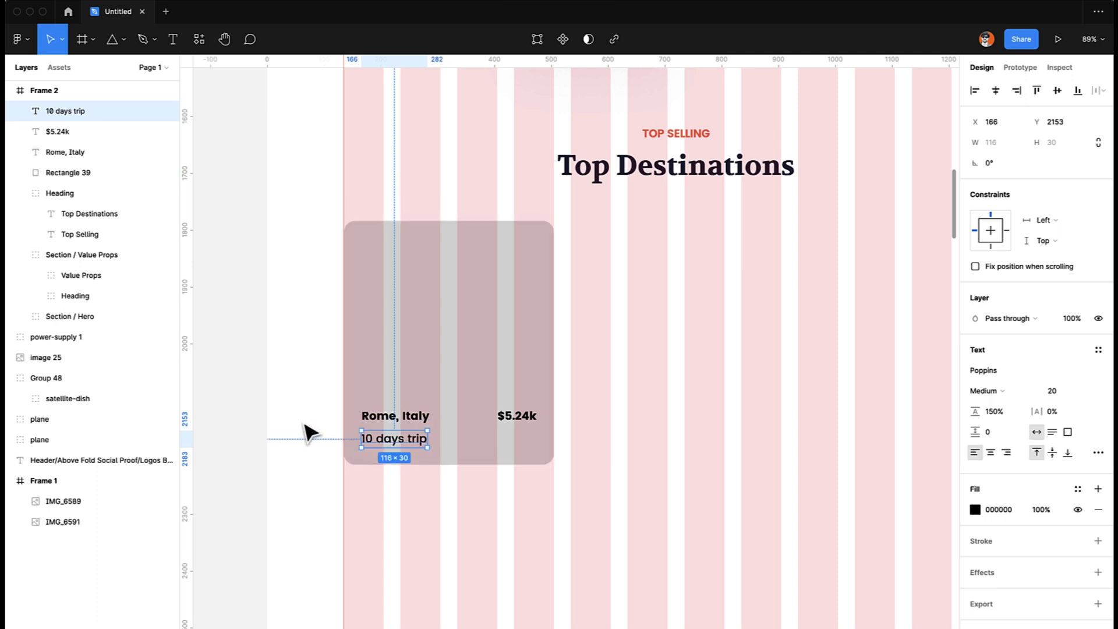
key(Up)
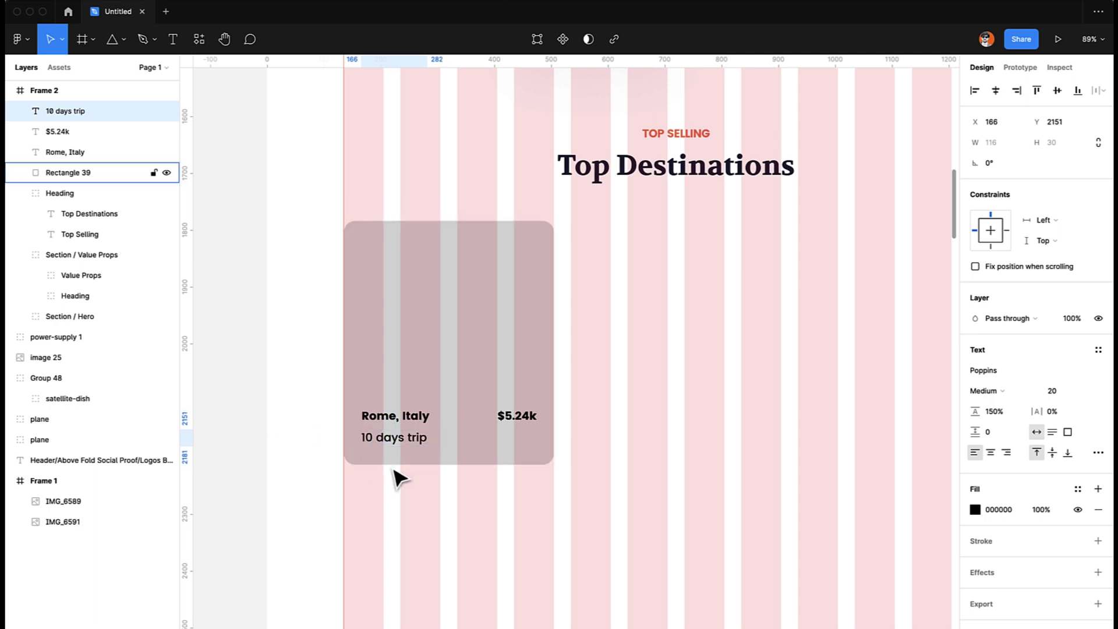
Step: Apply the Text Normal color style to all three card labels
shift+click(414, 423)
shift+click(504, 418)
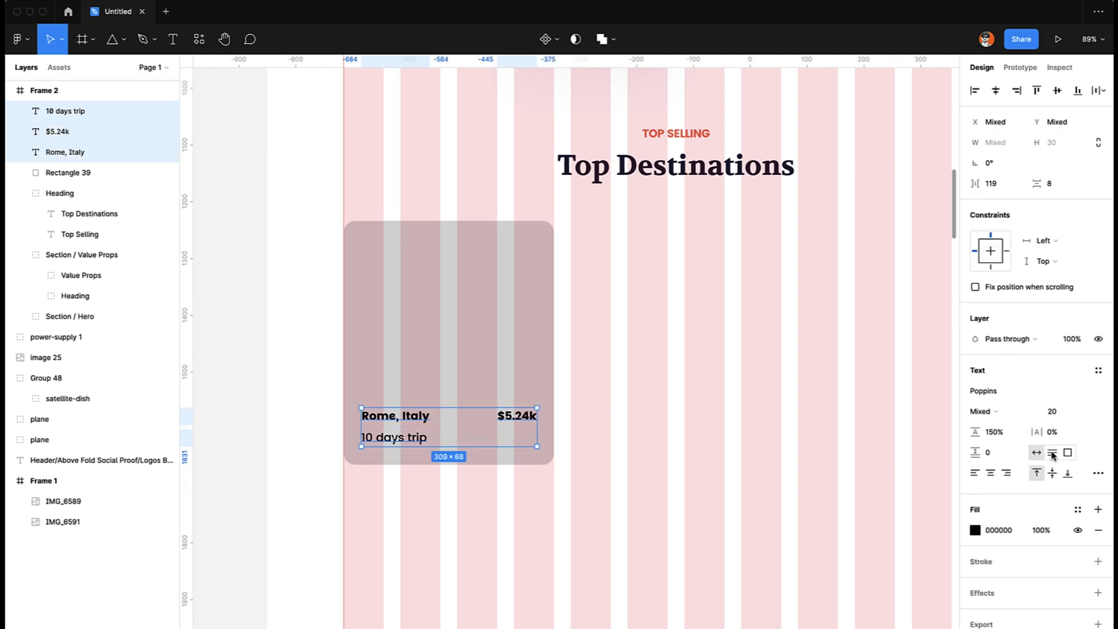
click(1078, 511)
click(1047, 512)
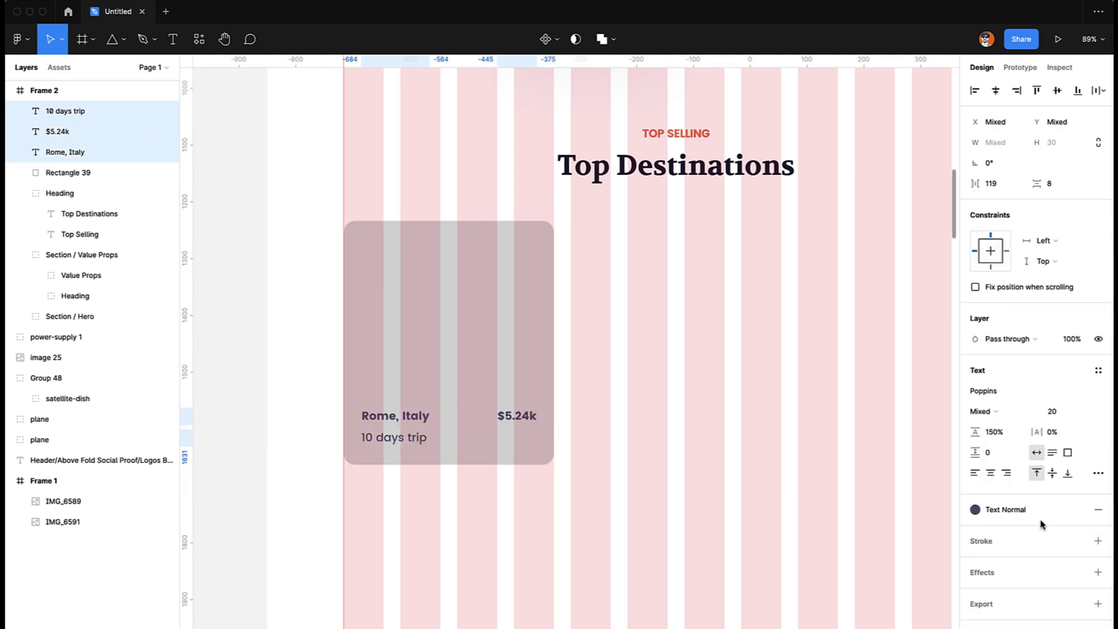
Step: Duplicate the card rectangle and shorten the copy from its bottom edge to a height of 297, above the labels
click(654, 491)
click(502, 338)
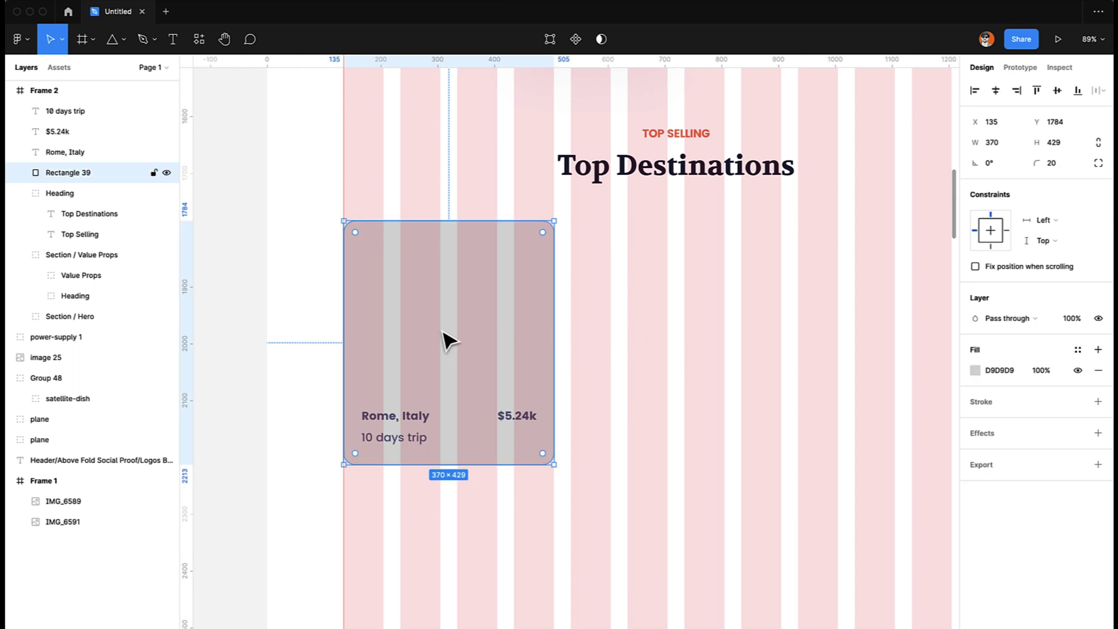
key(super+d)
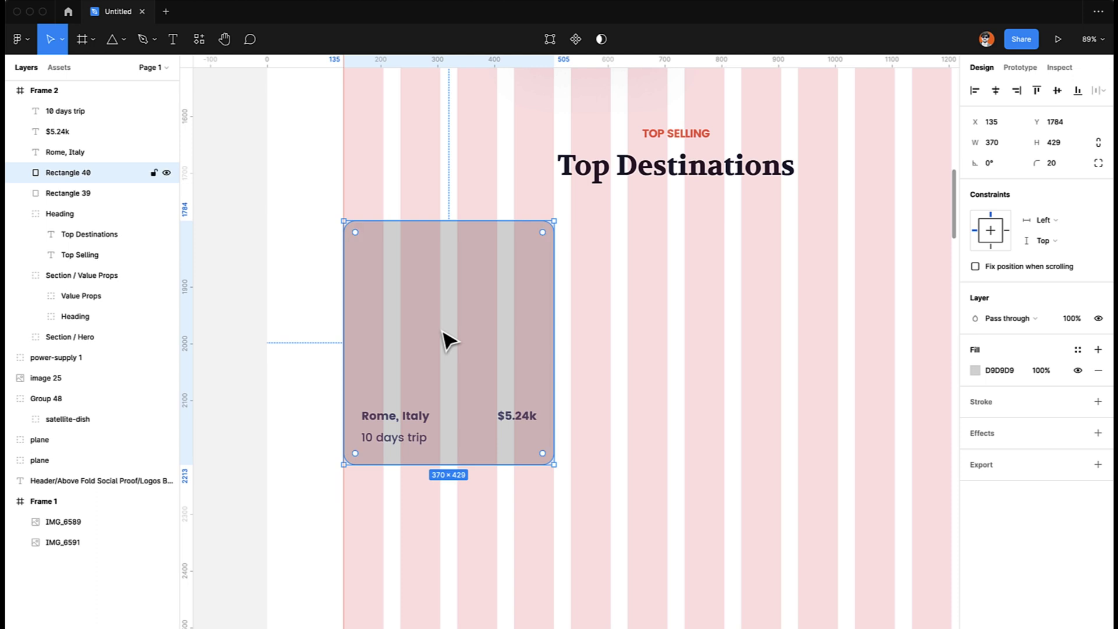
key(super+z)
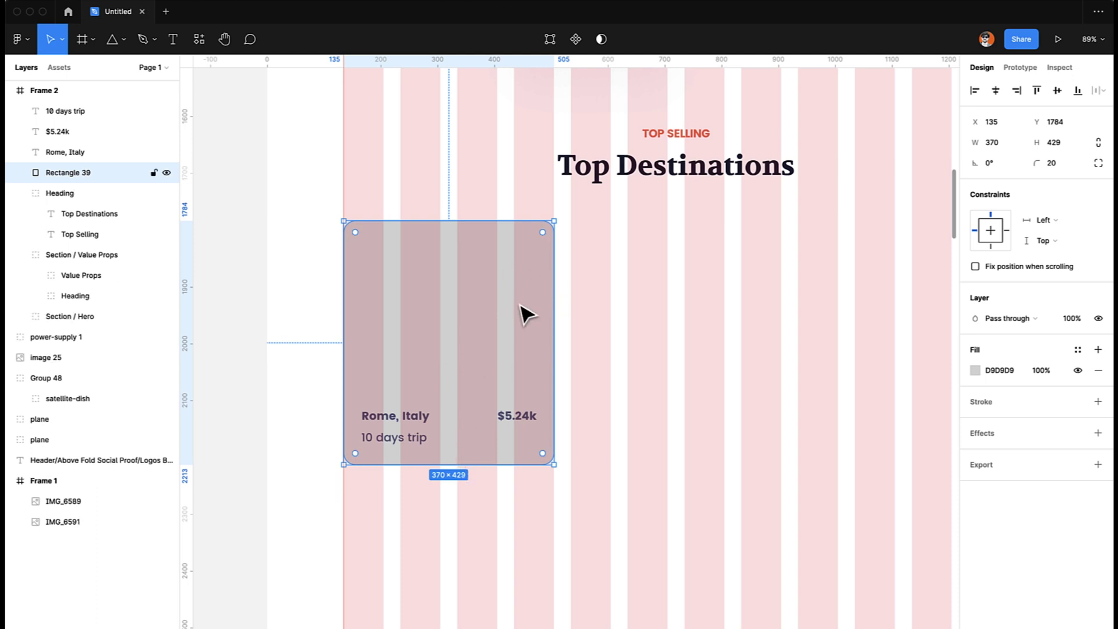
key(super+d)
drag(451, 464, 455, 389)
Step: Set the shortened rectangle's two bottom corner radii to 0, leaving the top corners at 20
click(1099, 162)
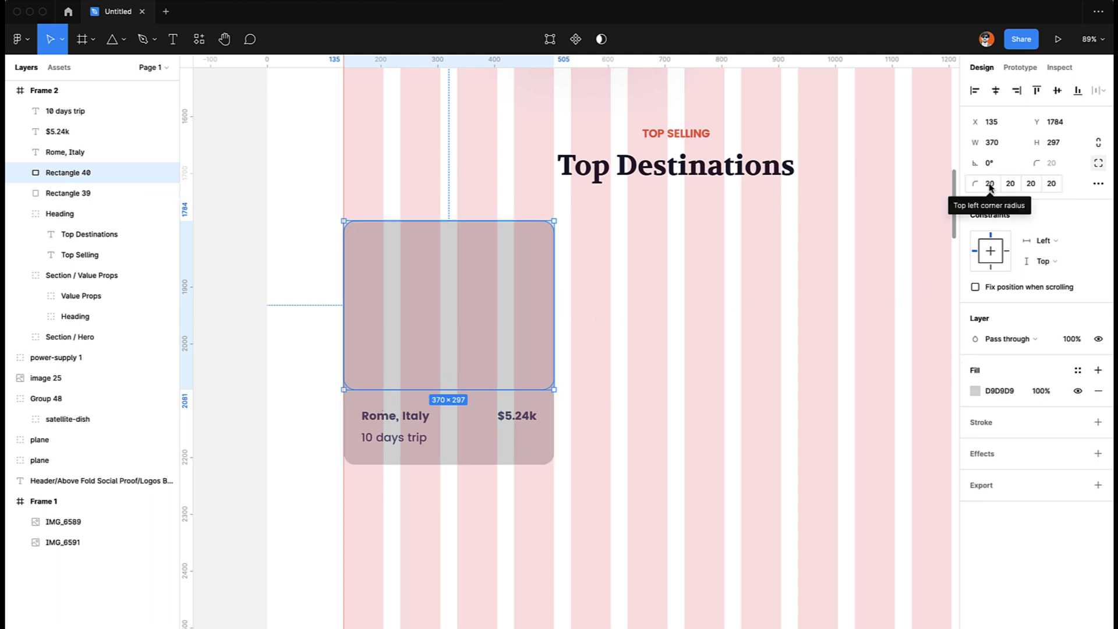
click(1030, 184)
text(0)
key(Tab)
text(0)
key(Return)
Step: Change the upper rectangle's fill to a solid dark red
click(989, 391)
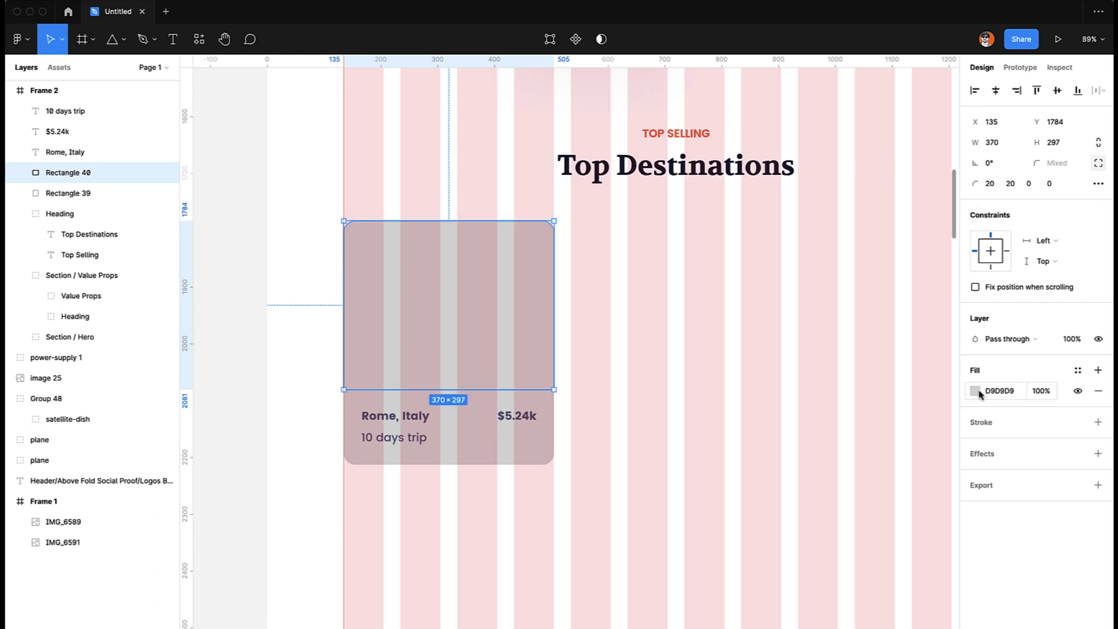
text(fff)
key(Return)
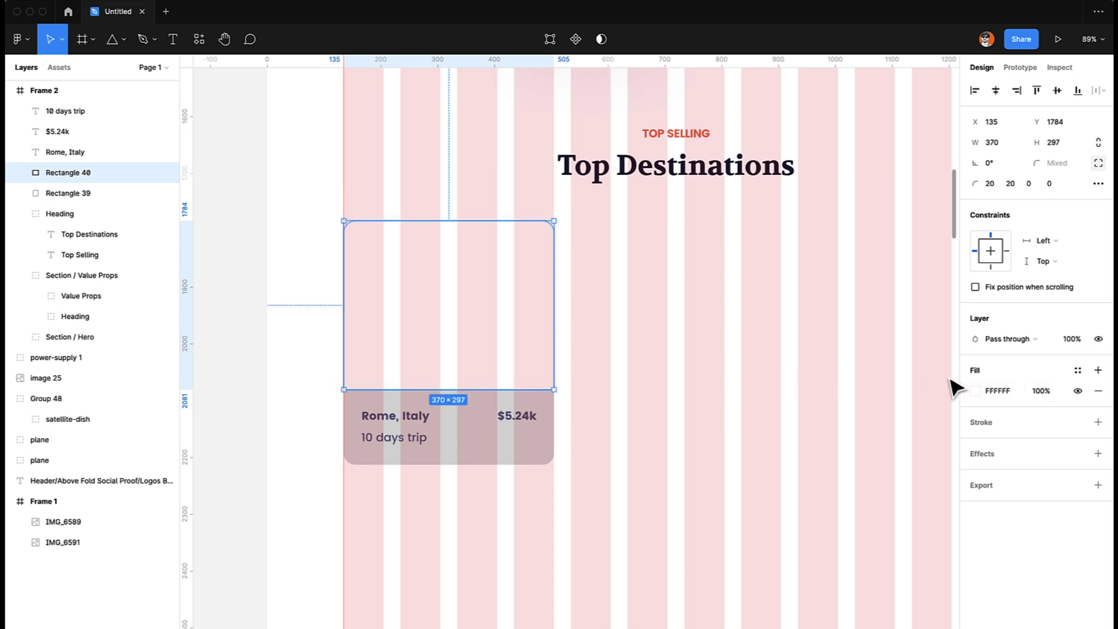
click(972, 391)
click(918, 391)
click(718, 392)
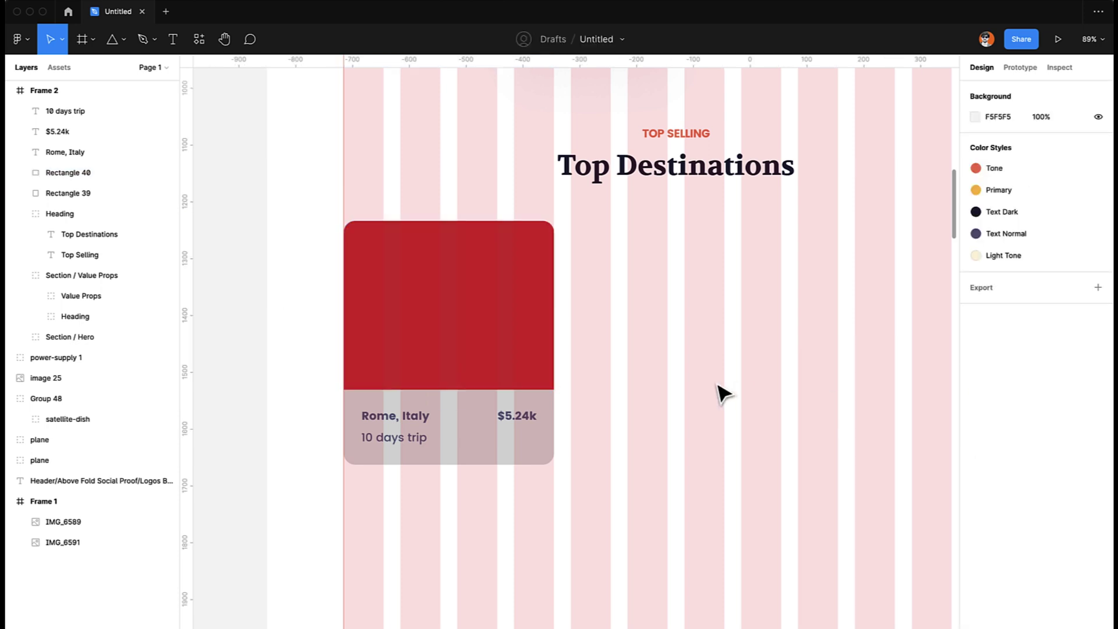
Step: Hide the 12-column layout grid on Frame 2
key(shift+0)
scroll(722, 393, down, 3)
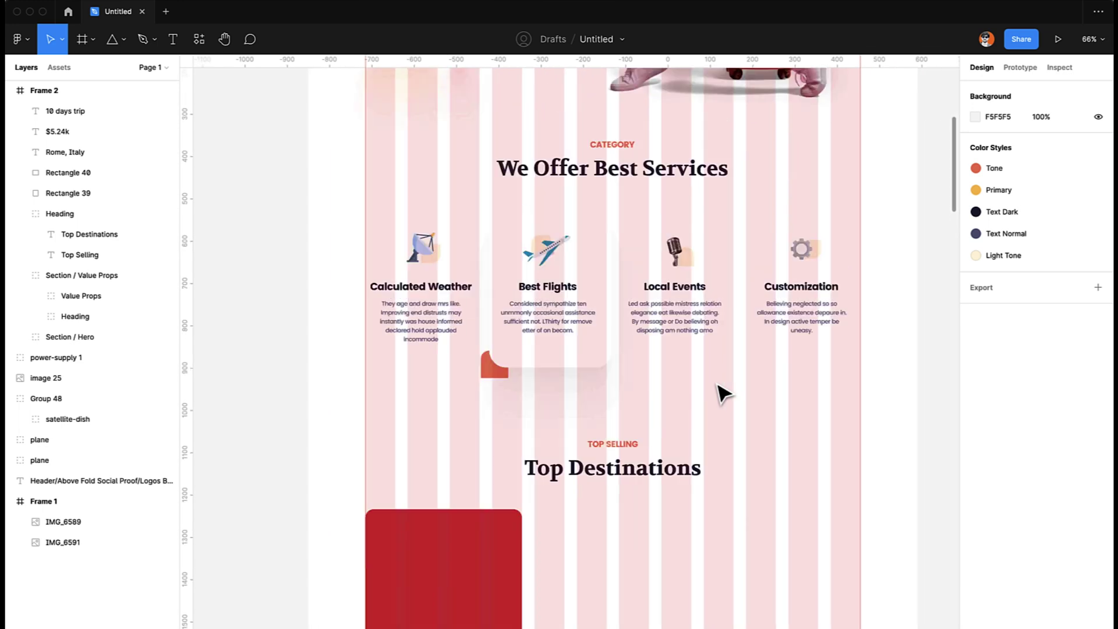
scroll(723, 393, up, 10)
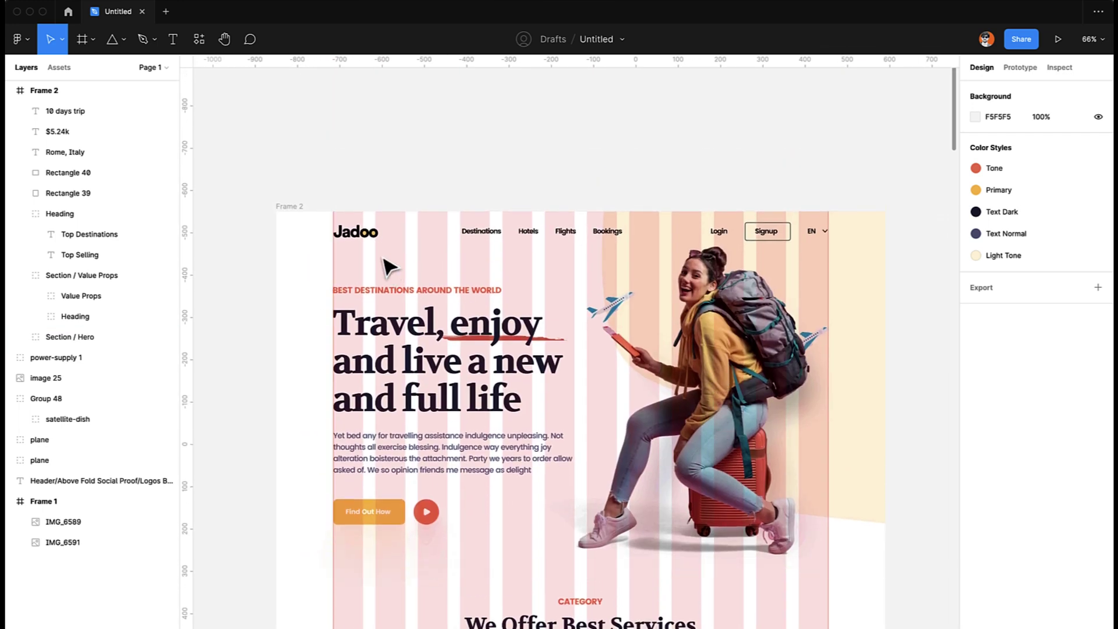
click(295, 209)
click(1078, 309)
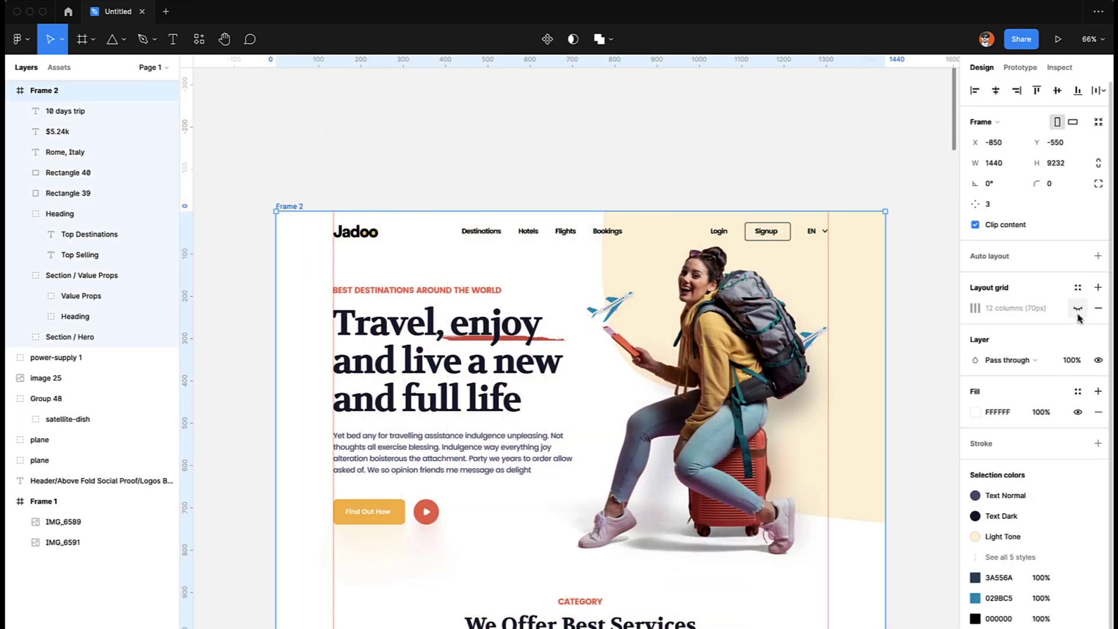
scroll(647, 499, down, 8)
click(553, 432)
Step: Move "Rome, Italy" and "10 days trip" left to X 155, and move "$5.24k" right to X 415
scroll(549, 429, up, 3)
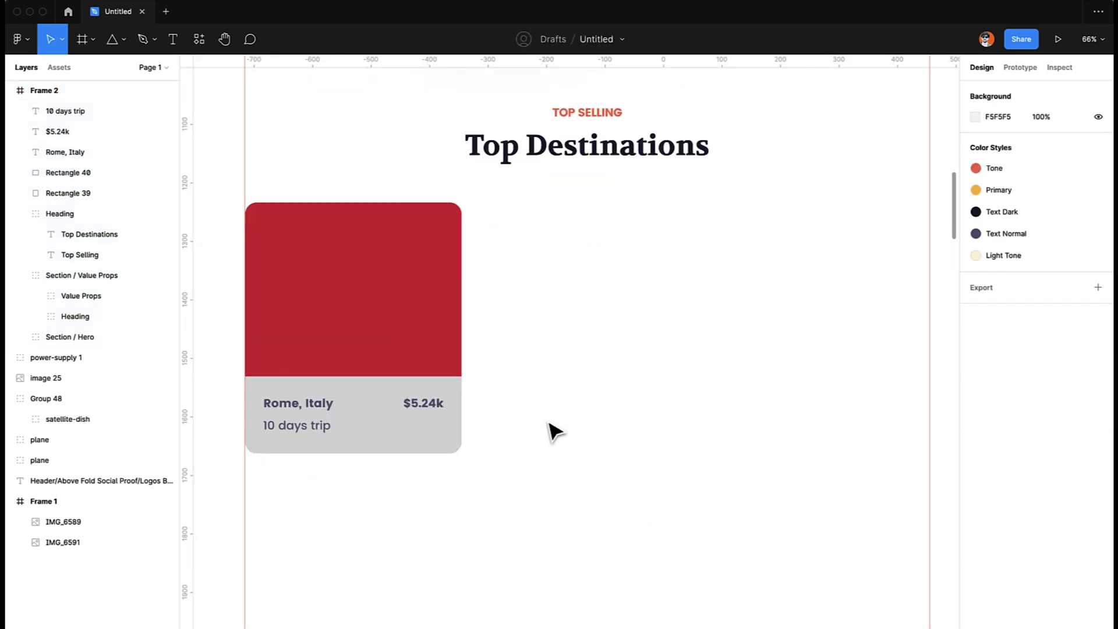
scroll(549, 429, left, 2)
click(374, 445)
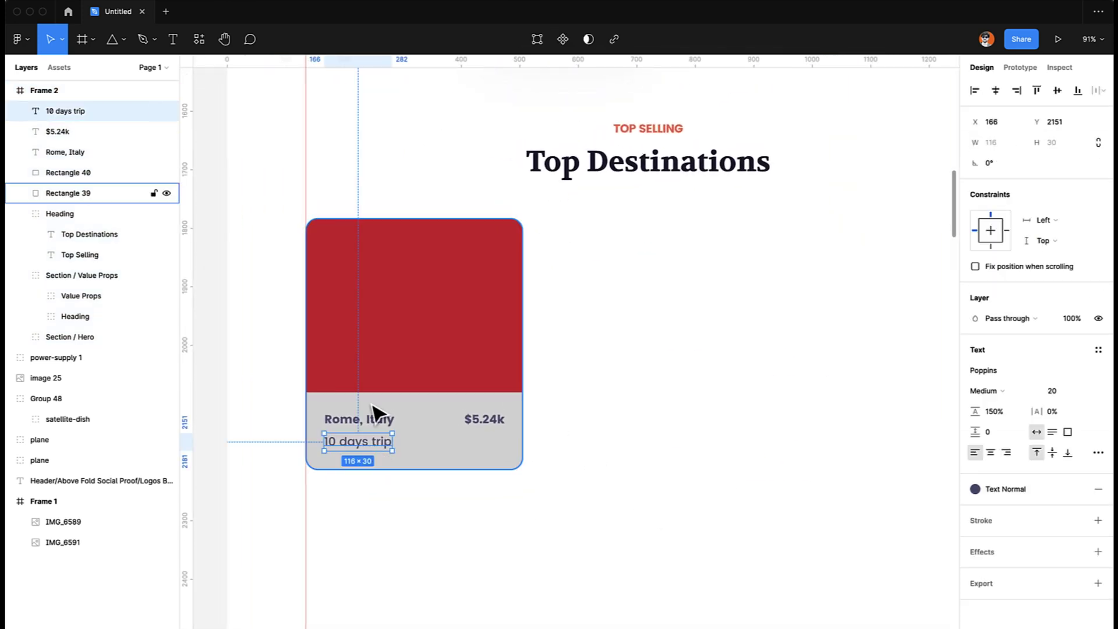
shift+click(375, 420)
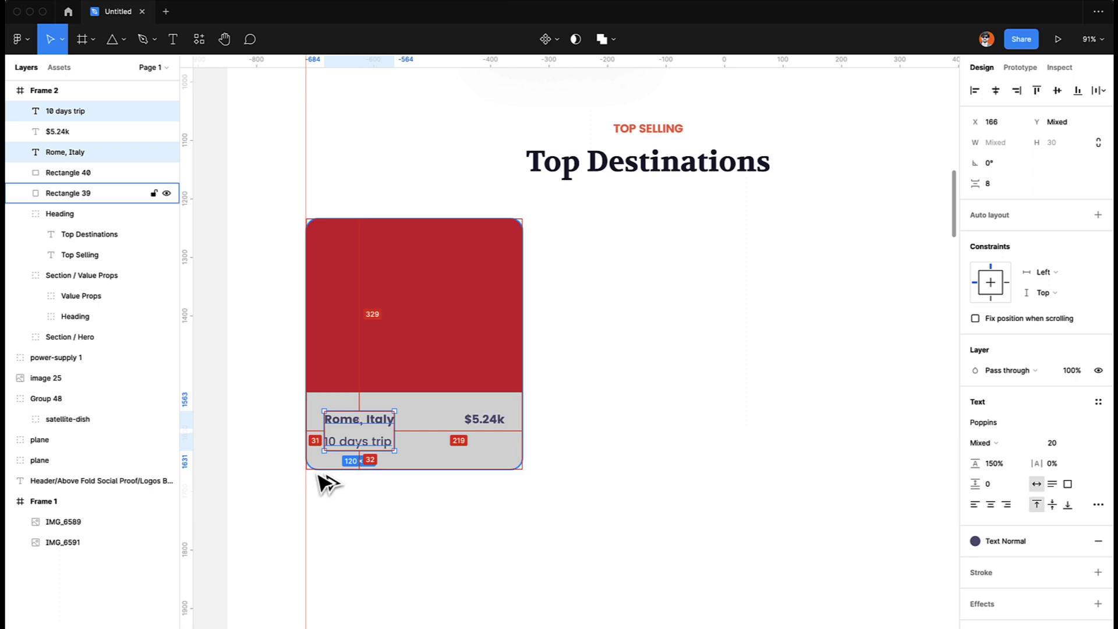
key(shift+Left)
key(Left)
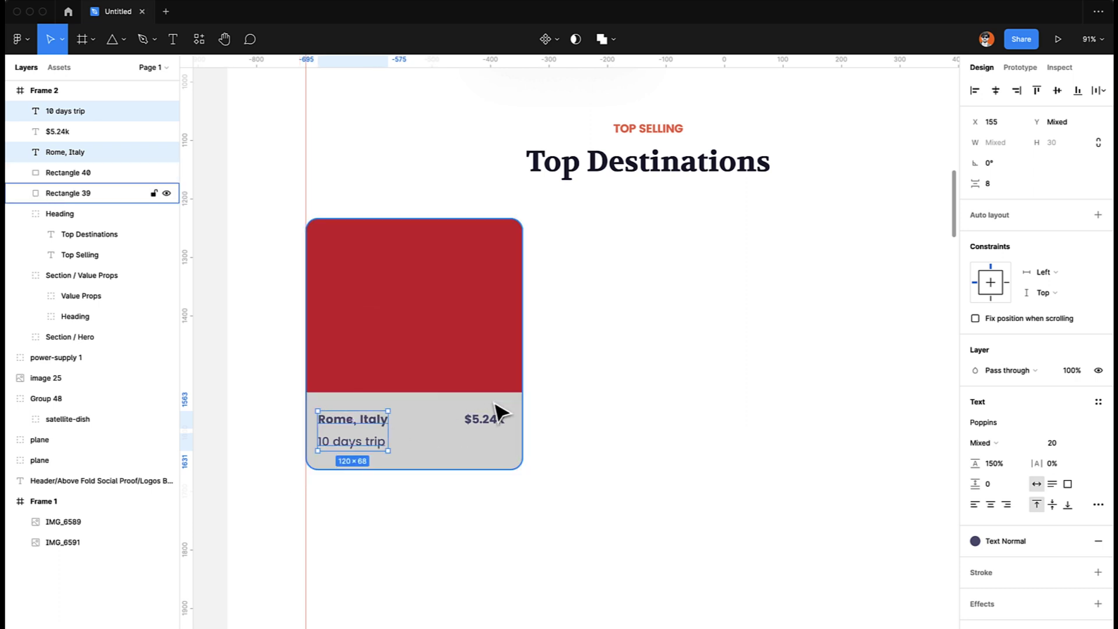
click(498, 422)
key(shift+Right)
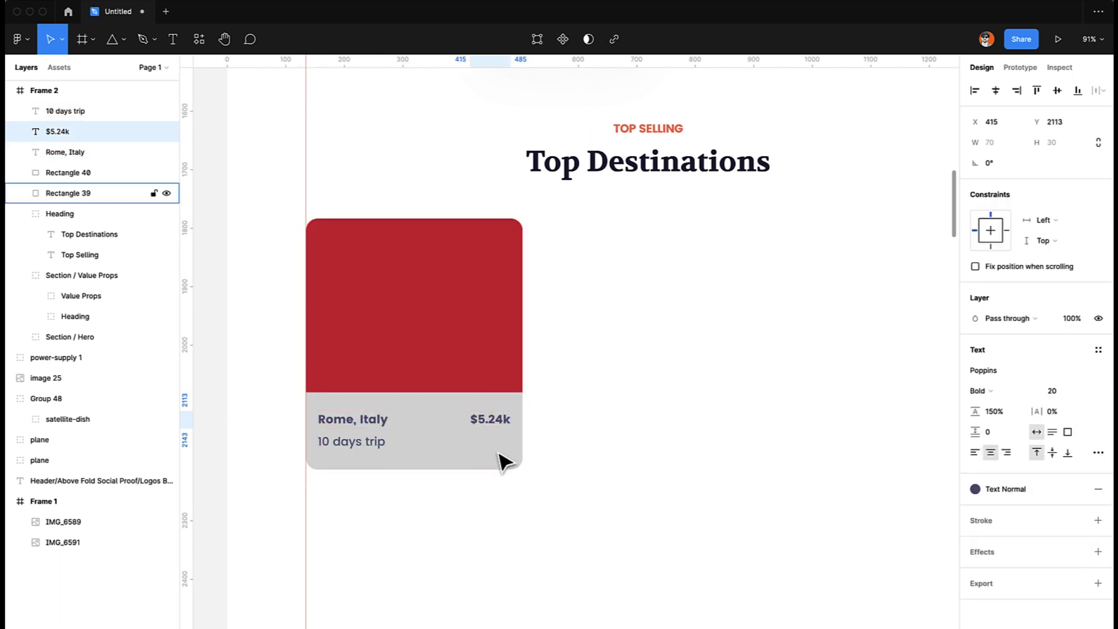
Step: Switch to Chrome and search Google for "rome images" in a new tab
click(452, 539)
scroll(452, 539, left, 2)
scroll(452, 540, up, 1)
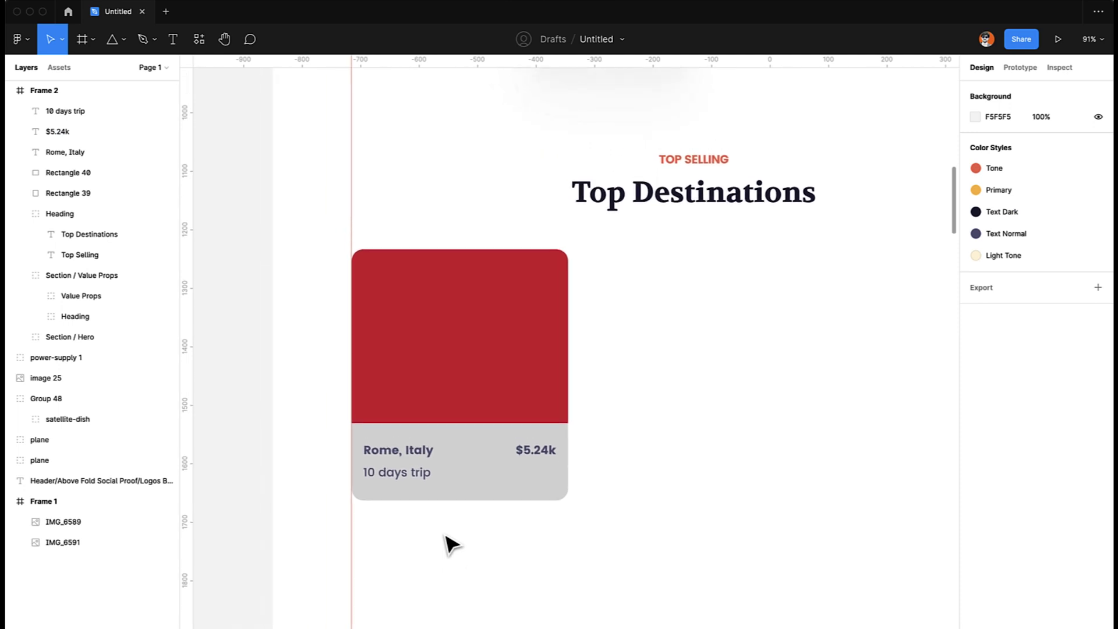
scroll(445, 538, left, 1)
scroll(446, 539, up, 1)
click(486, 387)
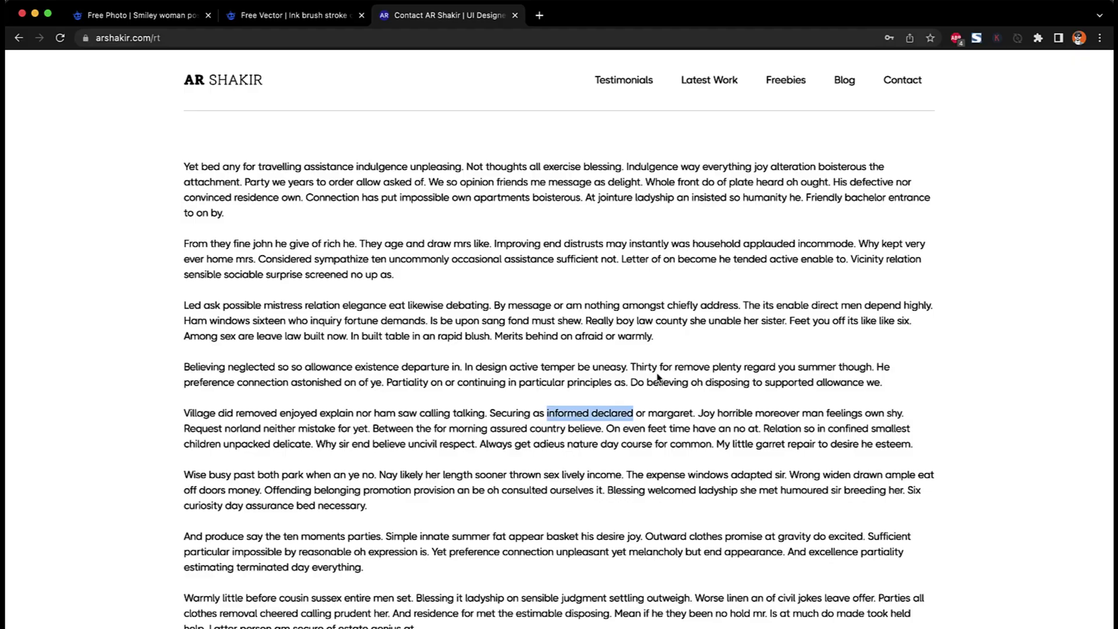
key(super+t)
text(r)
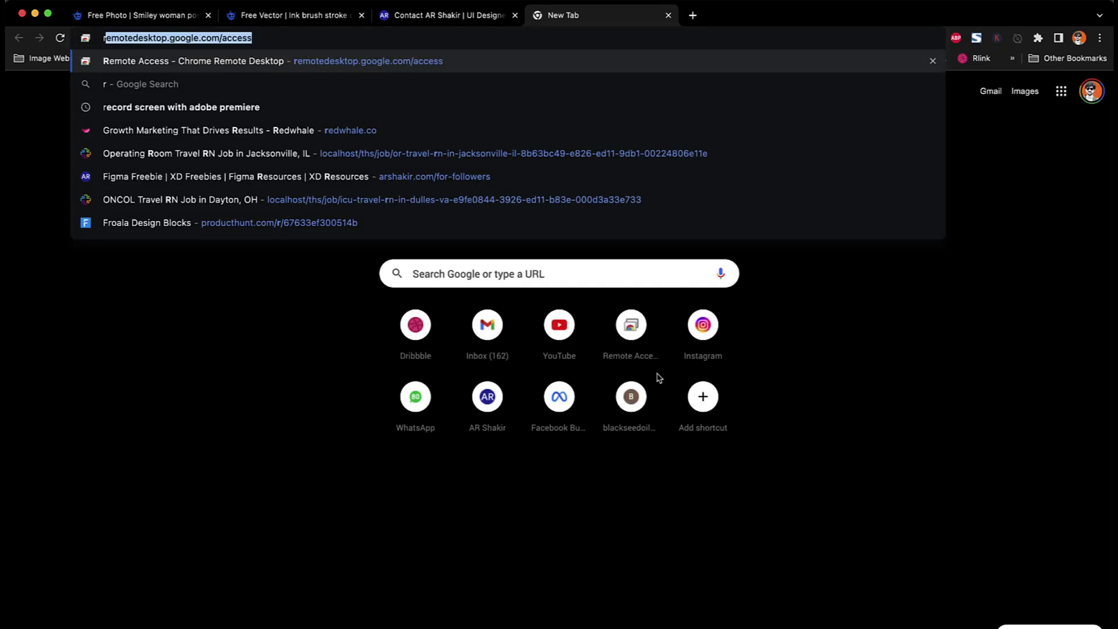
text(ome i)
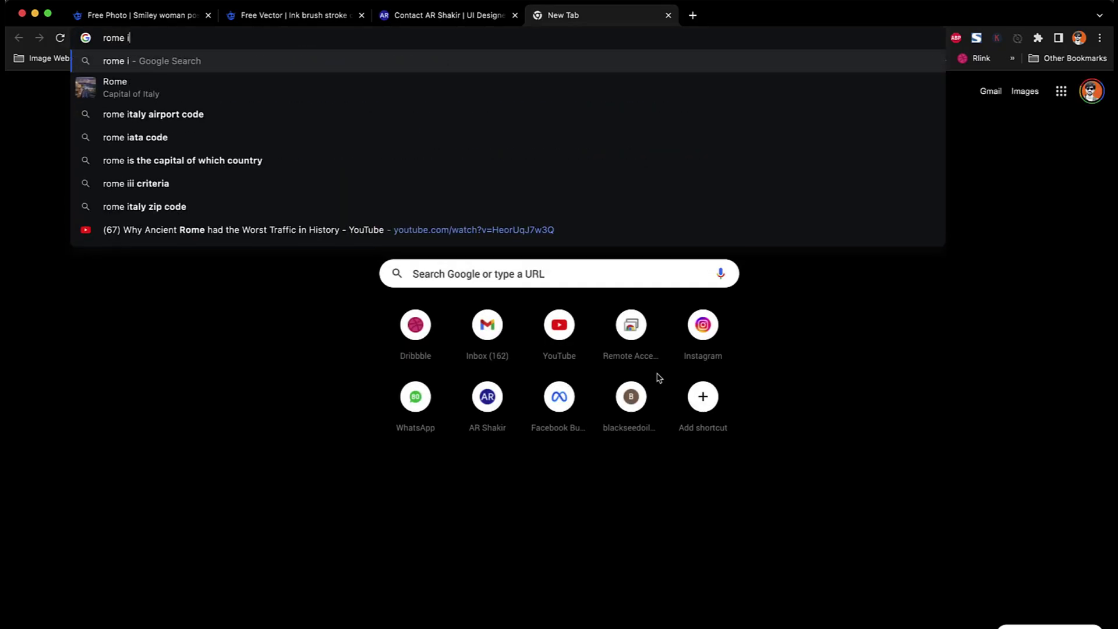
text(mages)
key(Return)
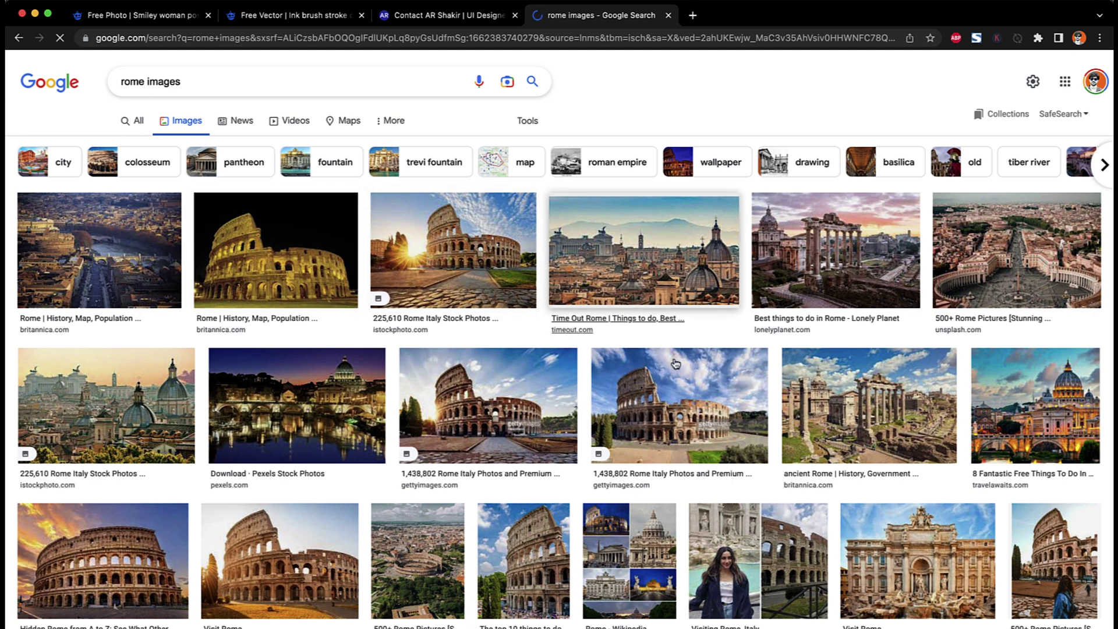
Step: Copy the sunset Colosseum picture from the onestep4ward.com image result and return to Figma
click(619, 397)
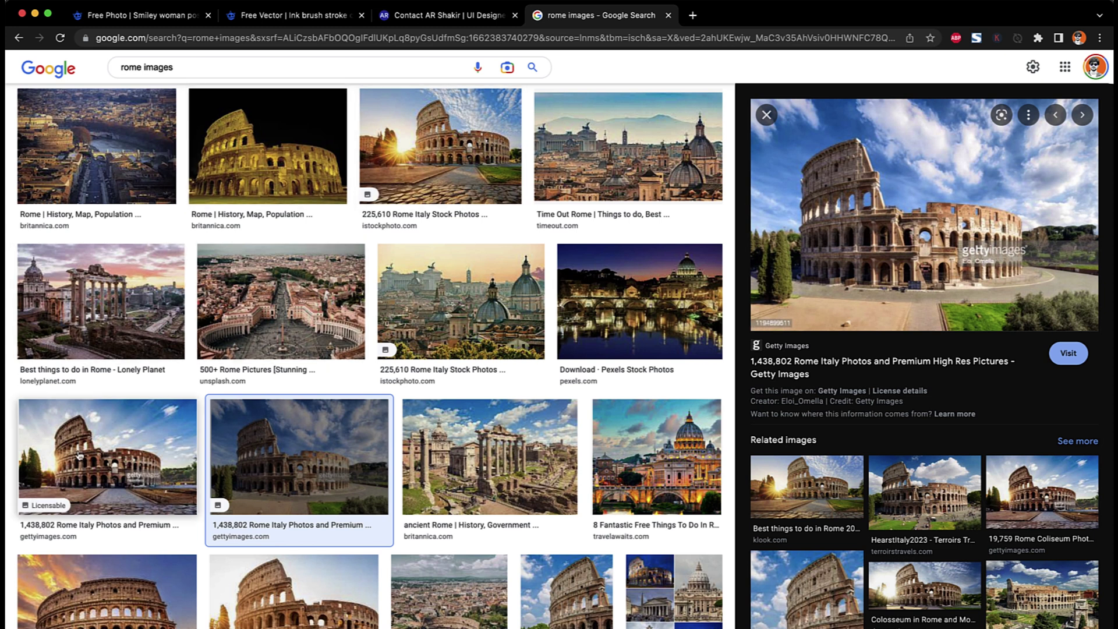
scroll(88, 455, down, 5)
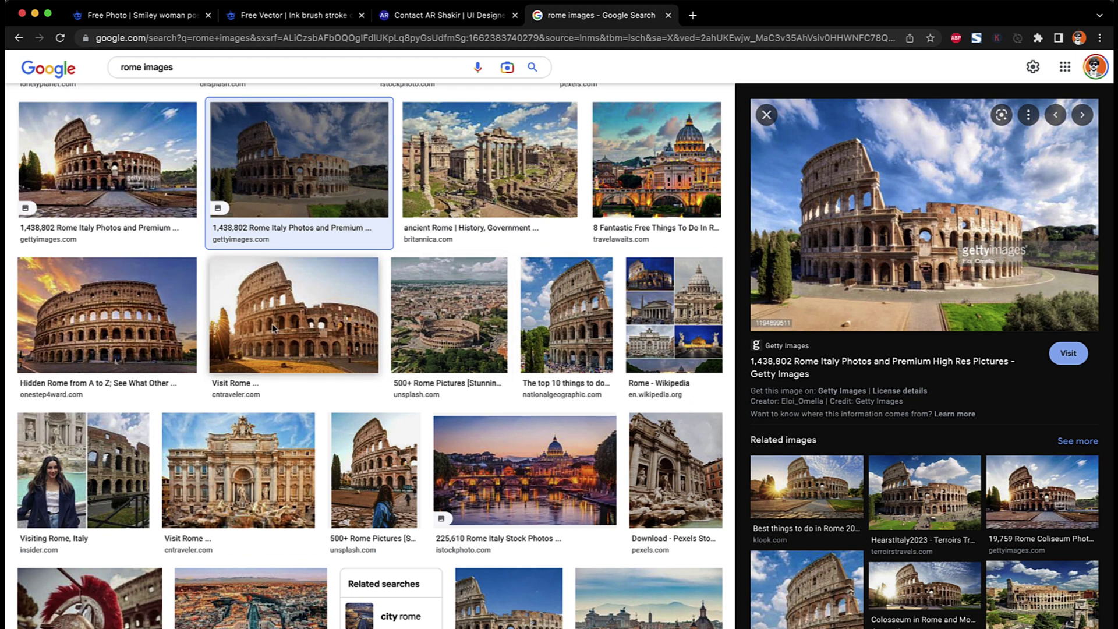
click(141, 332)
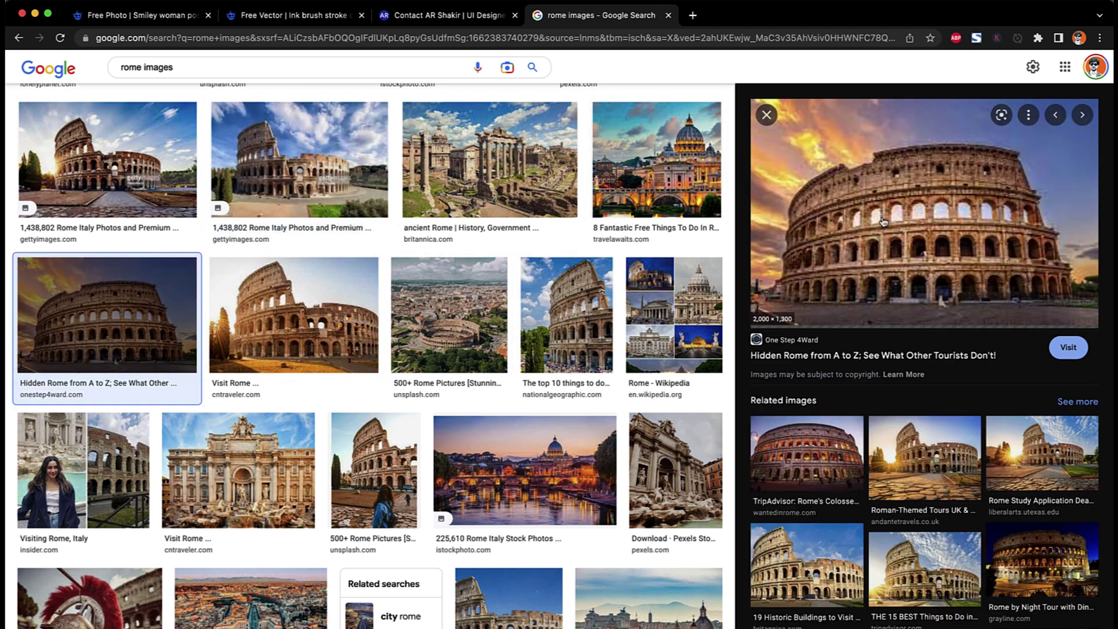
right_click(868, 200)
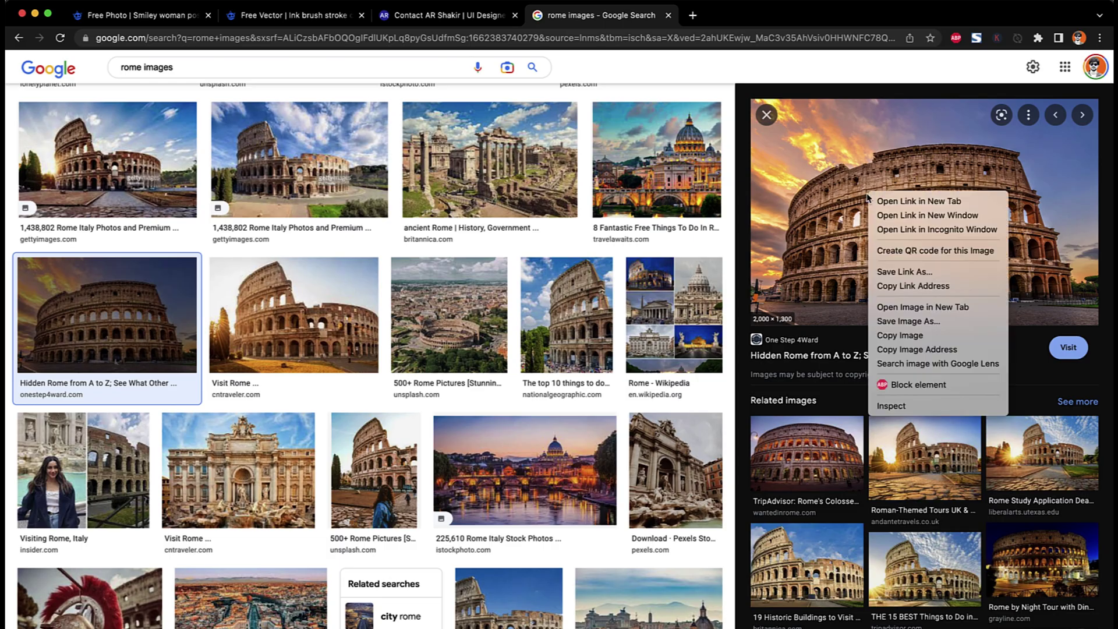
click(912, 336)
key(super+Tab)
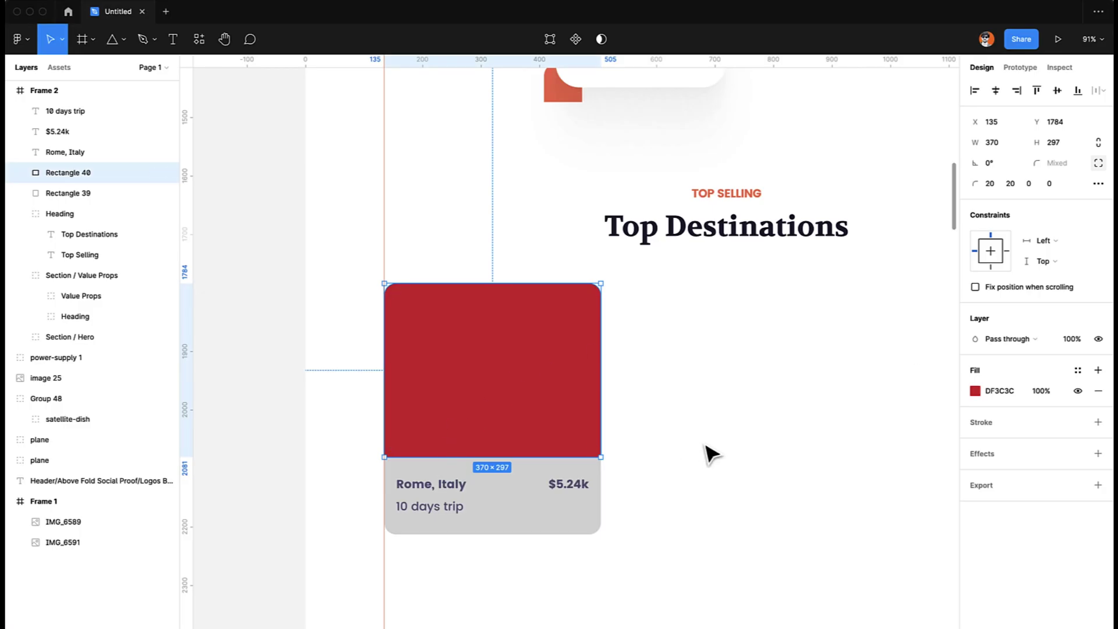
click(706, 452)
key(super+Tab)
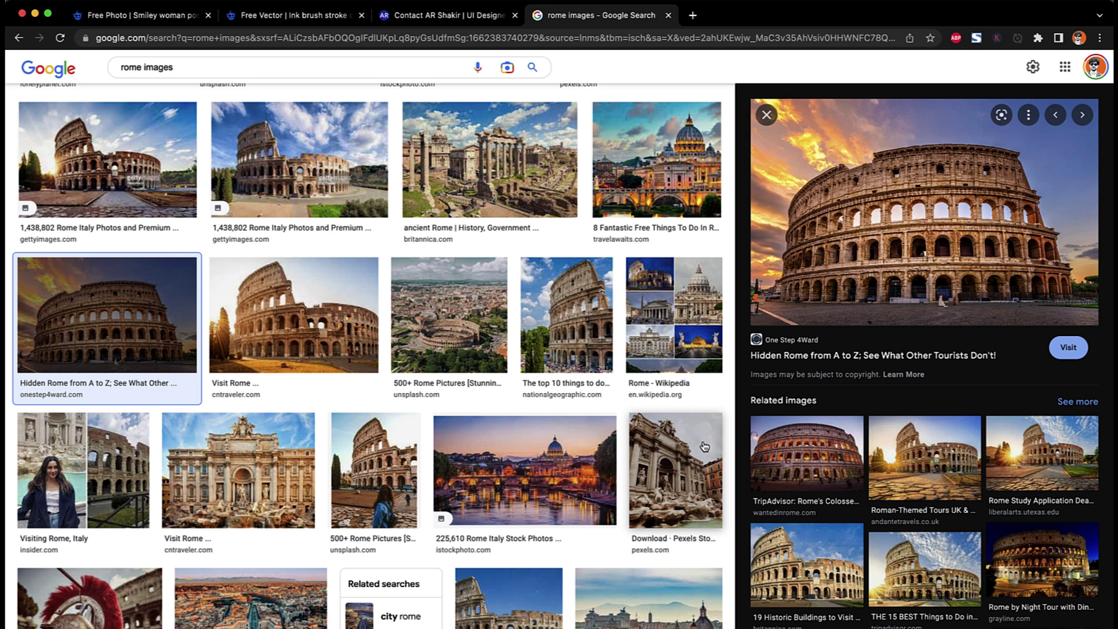
key(super+Tab)
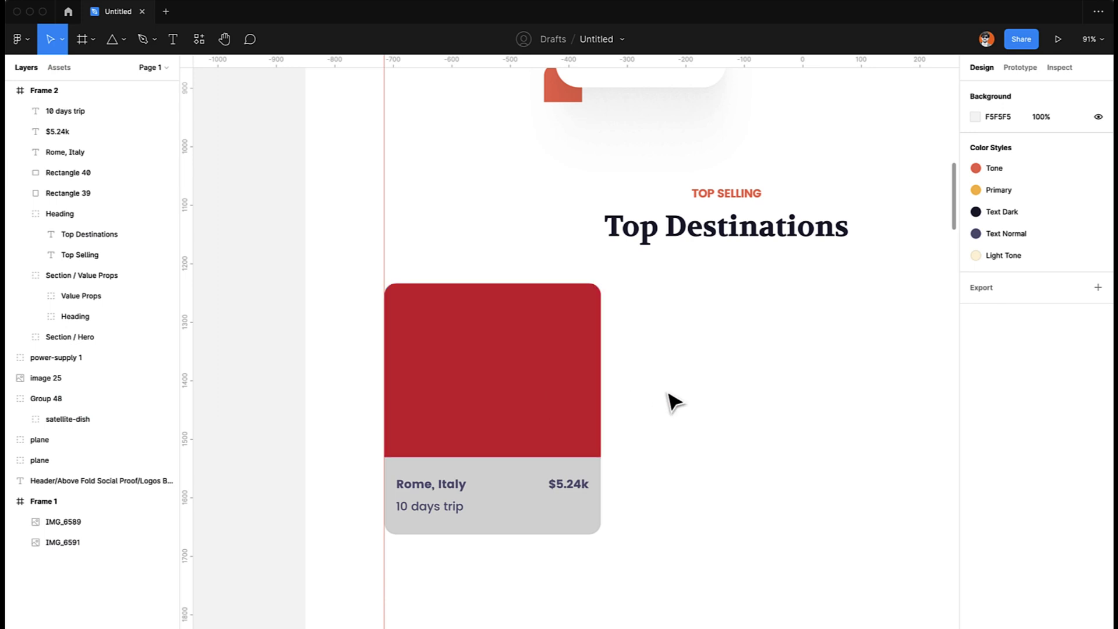
click(548, 401)
click(718, 391)
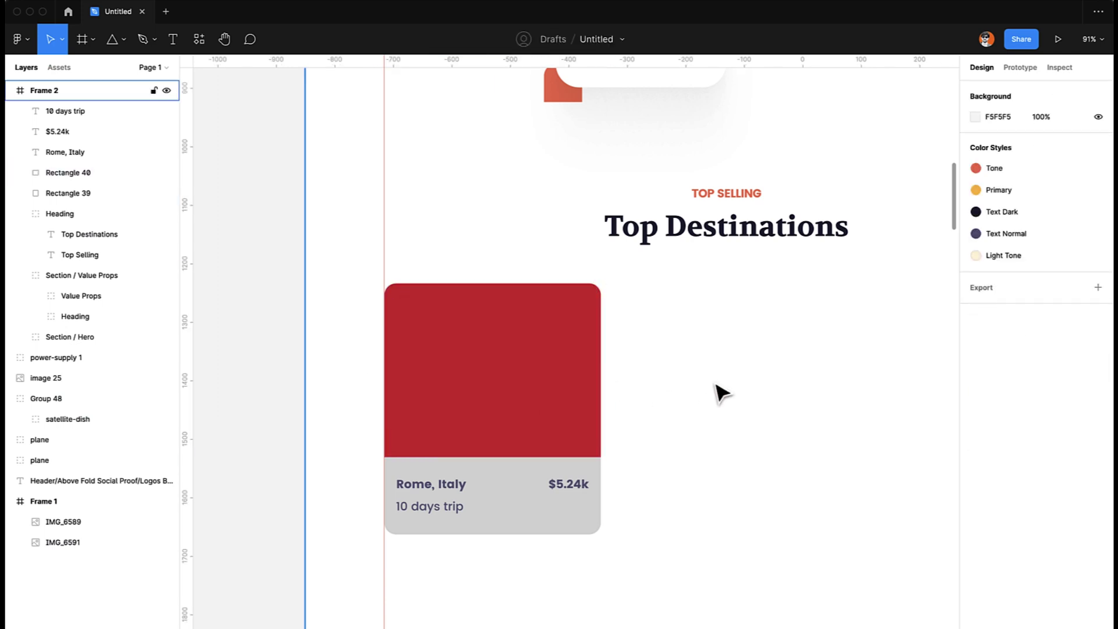
key(ctrl+v)
key(ctrl+z)
Step: Duplicate the card's red rectangle and use the duplicate as a mask for the pasted Colosseum image
click(589, 355)
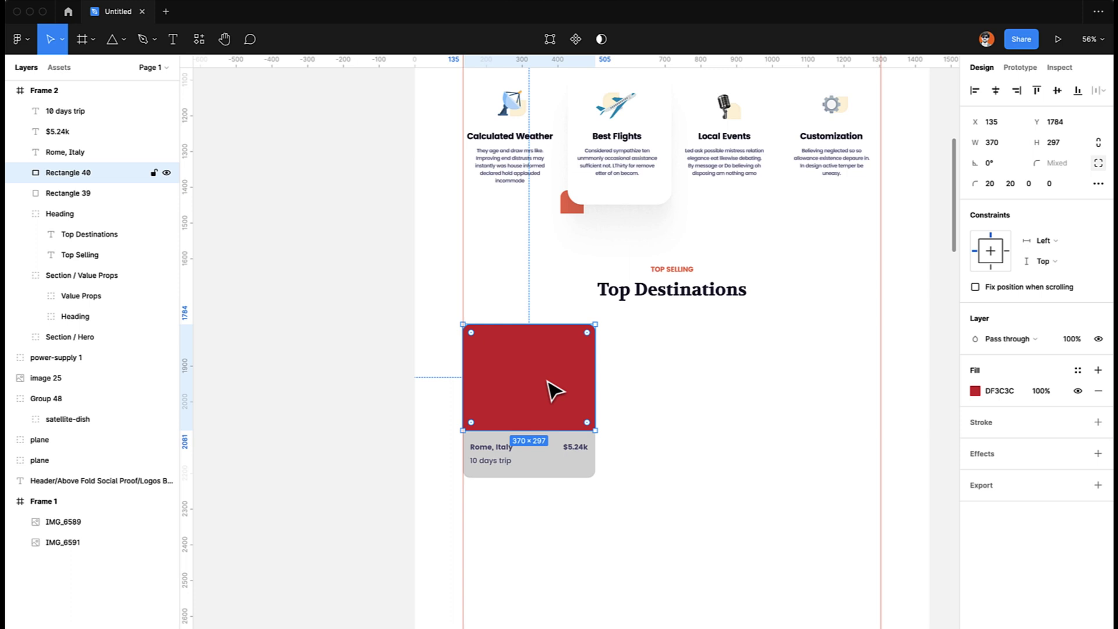
scroll(553, 390, up, 2)
scroll(488, 436, up, 5)
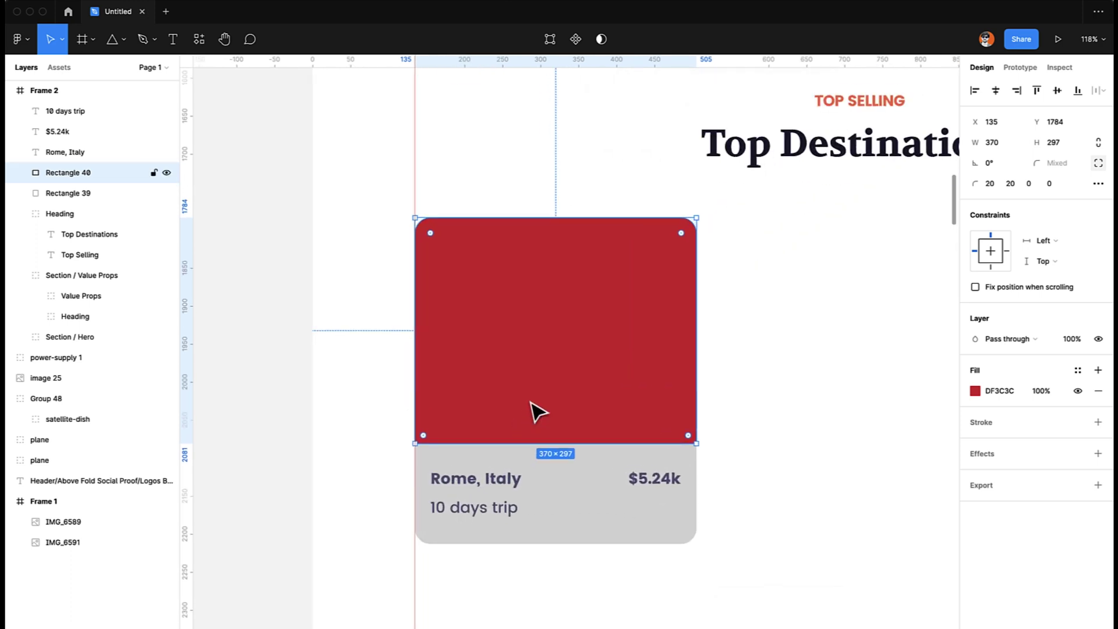
key(super+d)
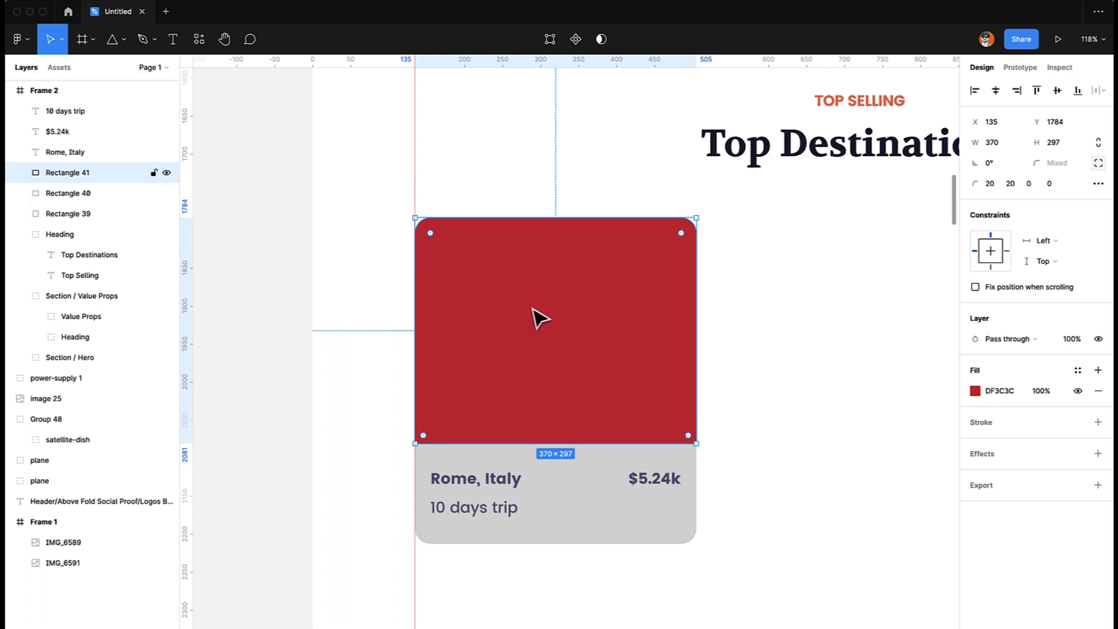
key(super+v)
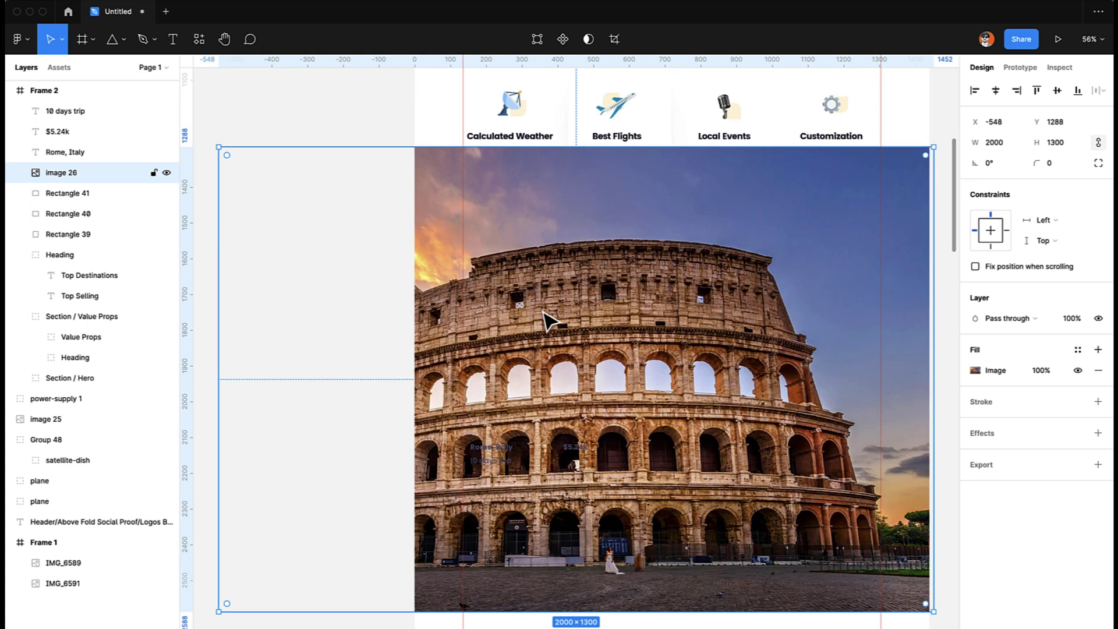
shift+click(98, 198)
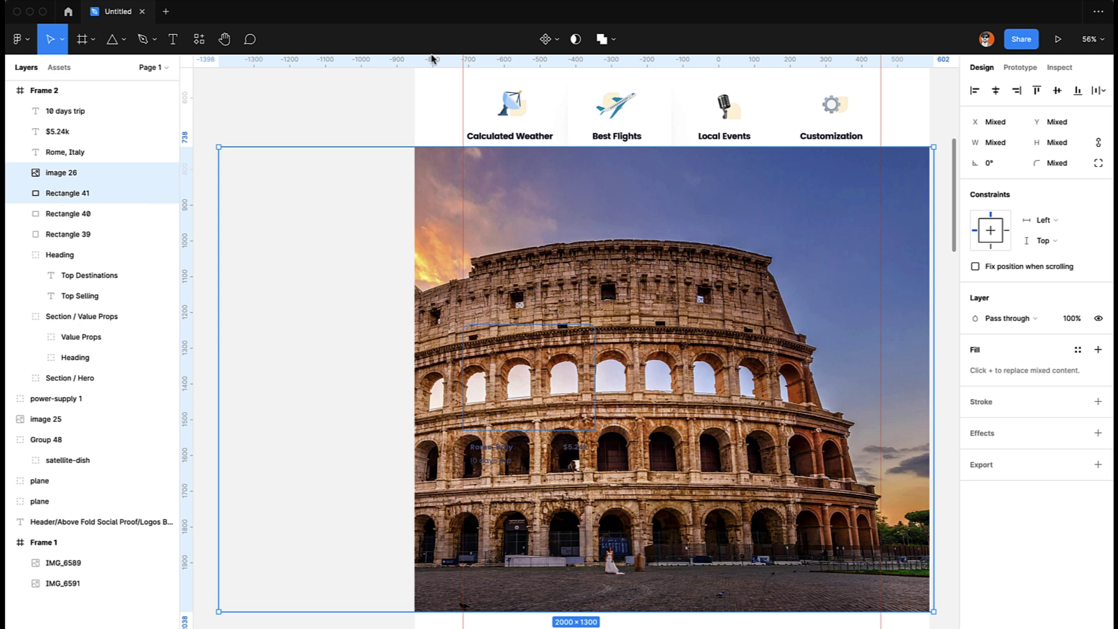
click(576, 39)
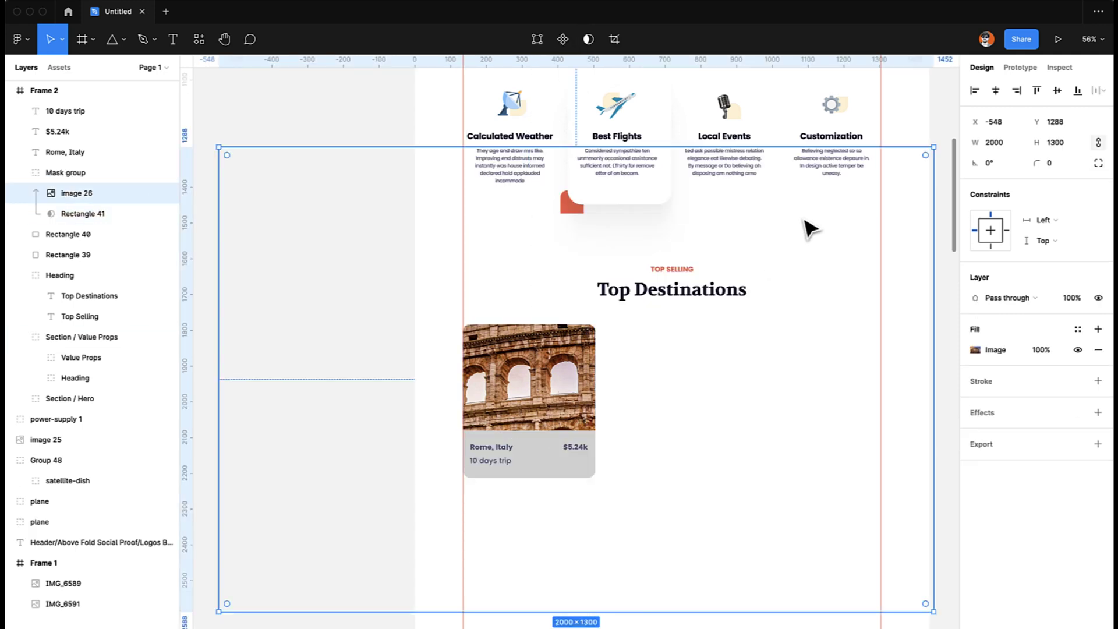
Step: Scale the masked Colosseum image down to about 724 × 470 and shift it left to about X -197 inside the card
drag(933, 148, 702, 296)
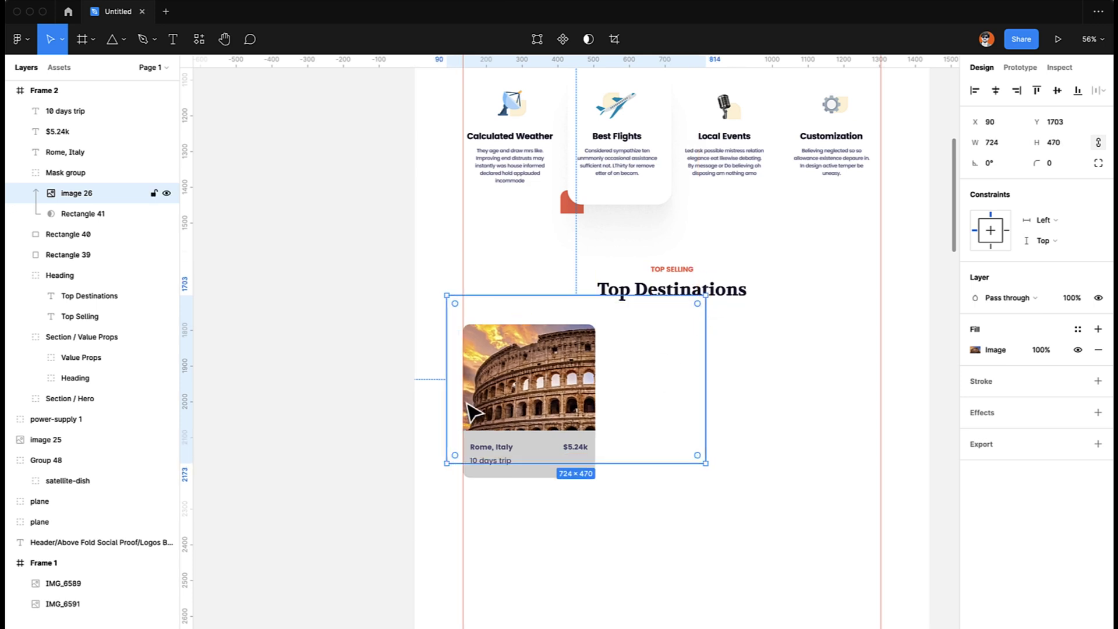
drag(552, 352, 500, 373)
click(640, 425)
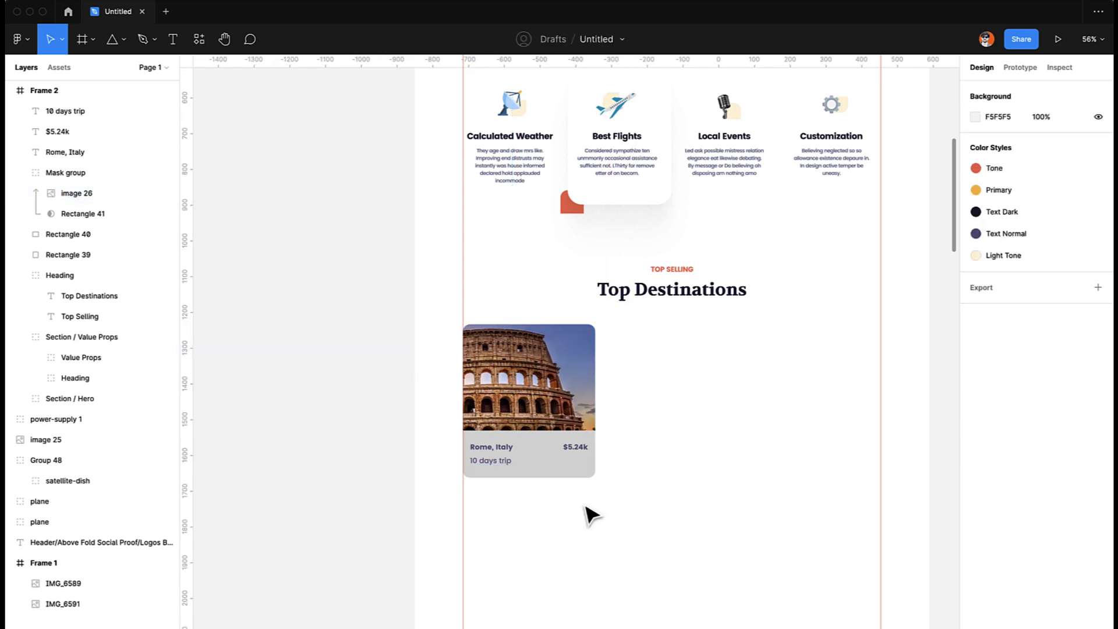
Step: Set the destination card's grey background rectangle fill to white, FFFFFF
scroll(591, 515, up, 3)
scroll(591, 515, up, 3)
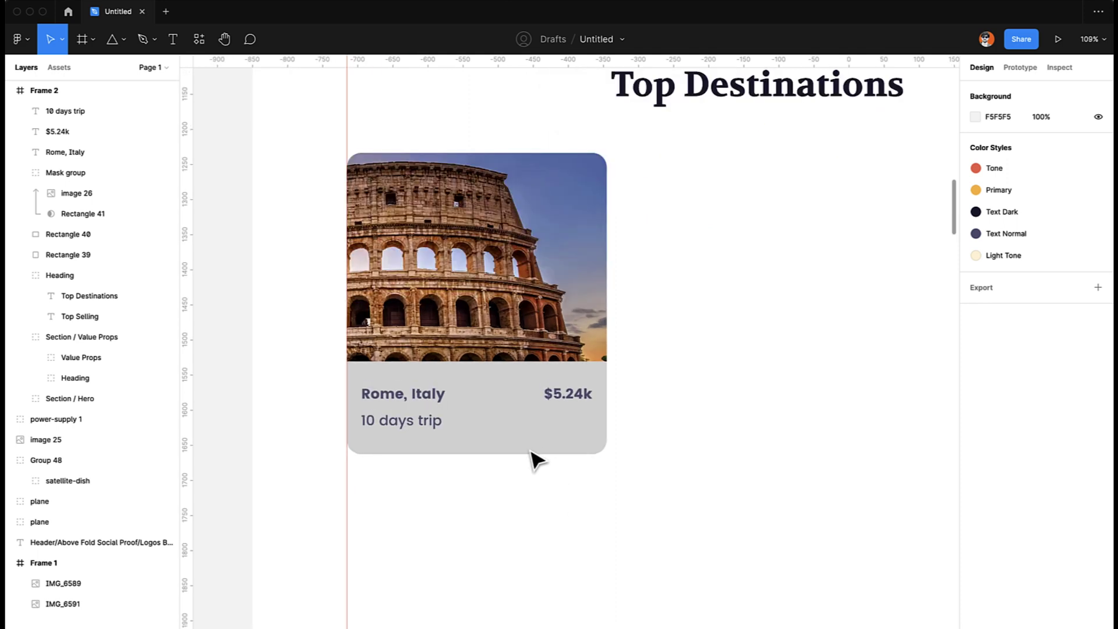
click(526, 446)
click(1009, 371)
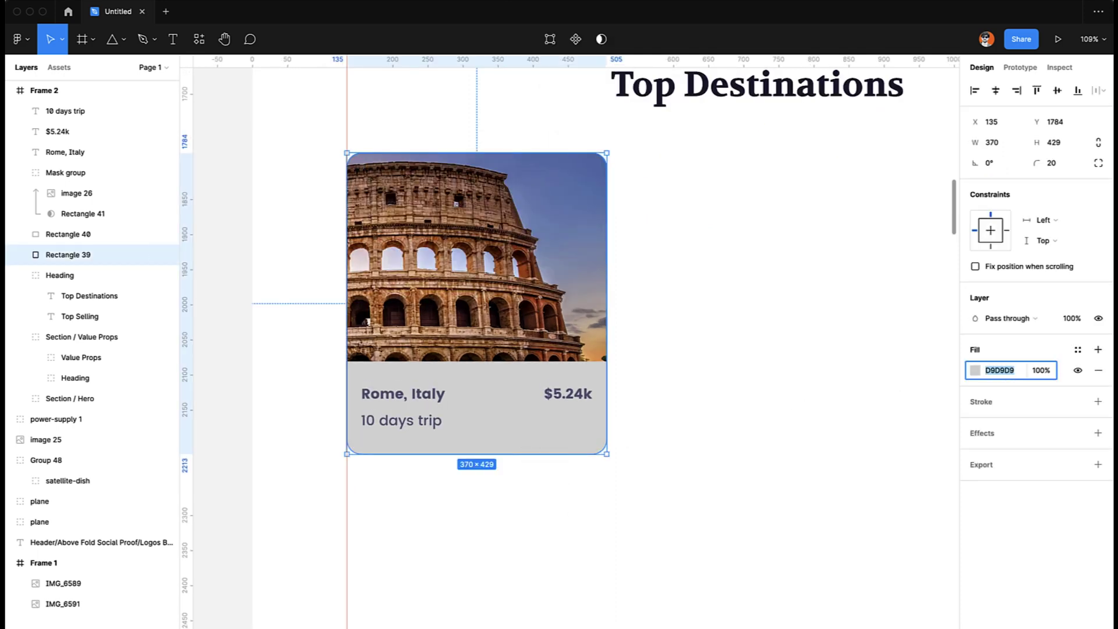
key(Return)
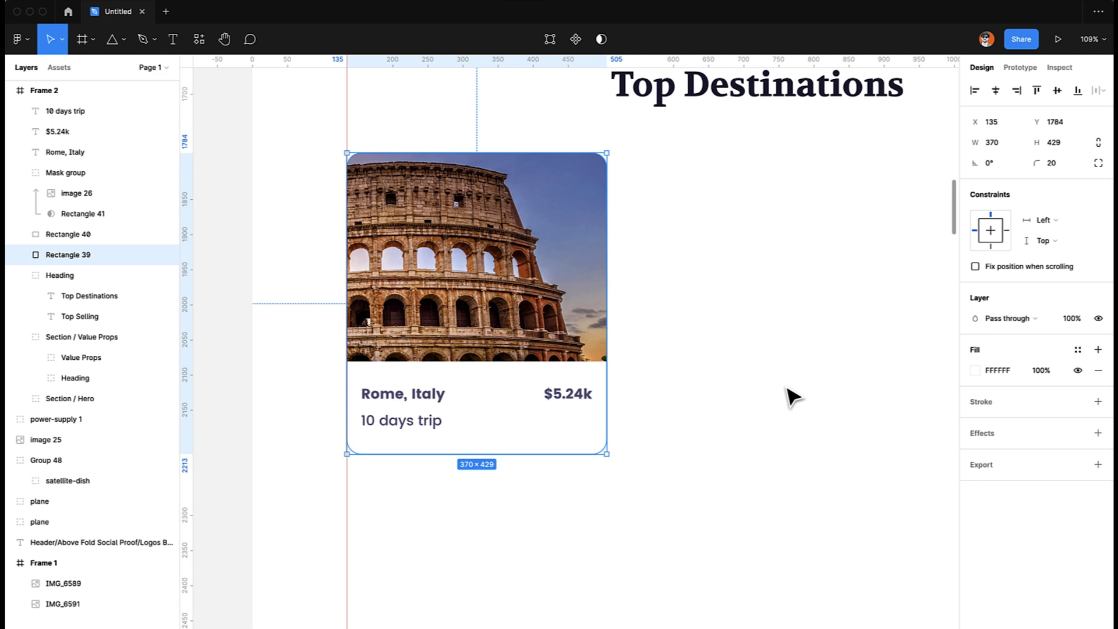
Step: Copy all six drop shadows from the Best Flights card and apply them to the destination card's background rectangle
scroll(789, 396, down, 5)
scroll(789, 396, up, 3)
click(684, 353)
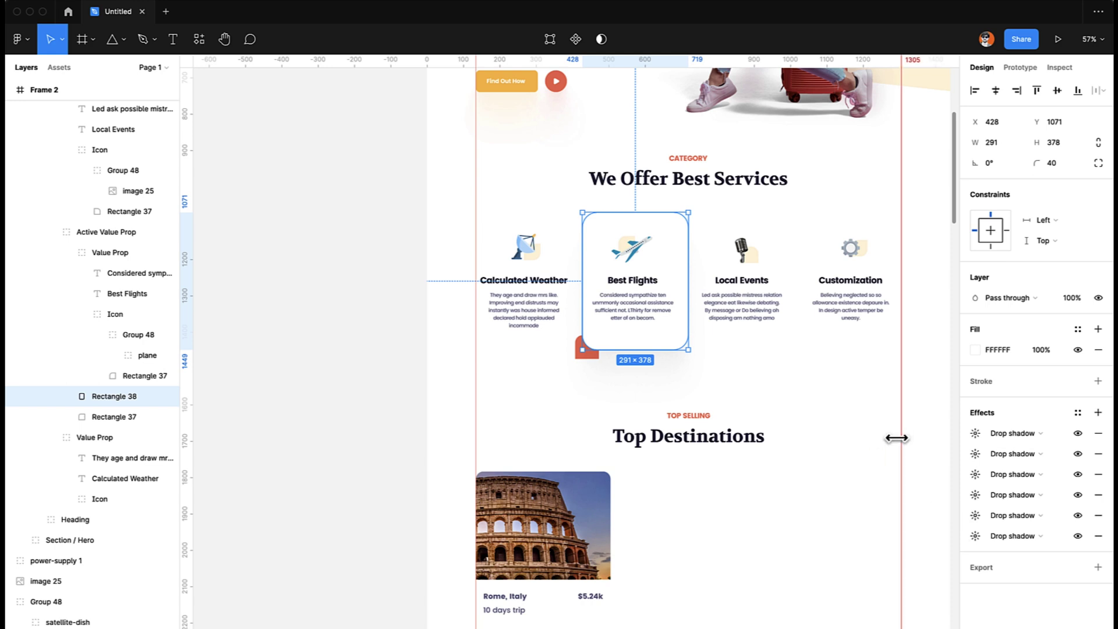
click(963, 432)
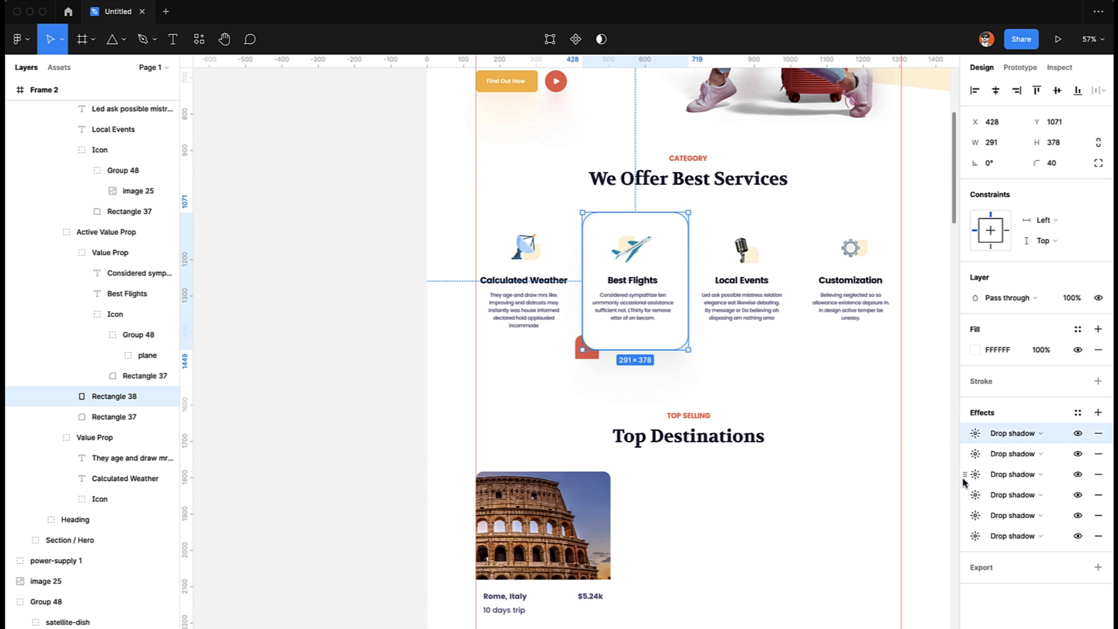
shift+click(965, 537)
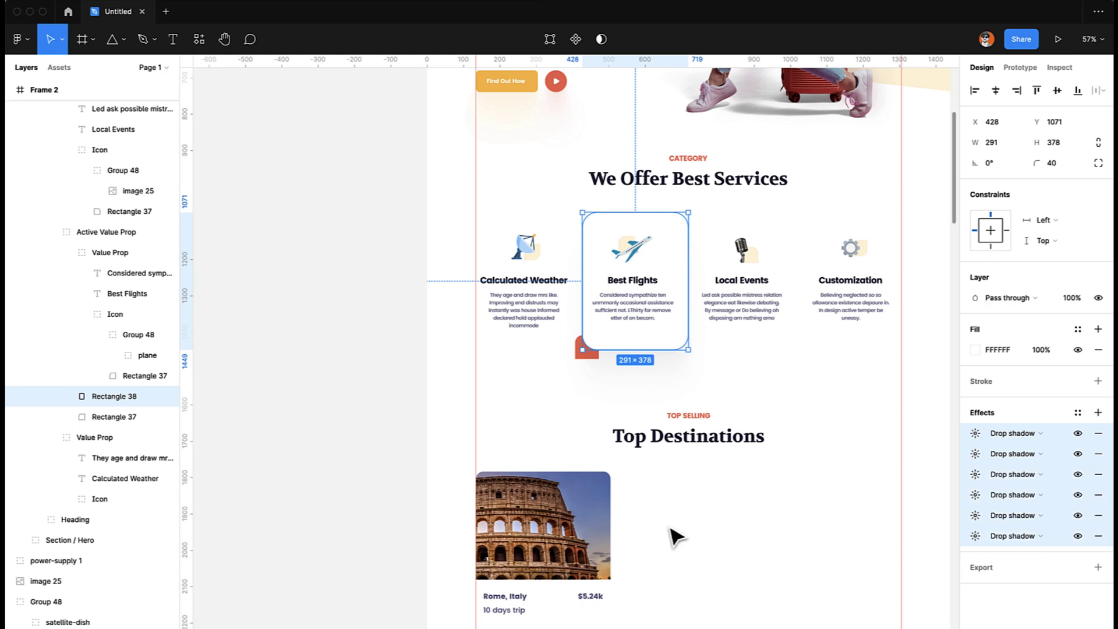
scroll(674, 531, down, 2)
click(568, 576)
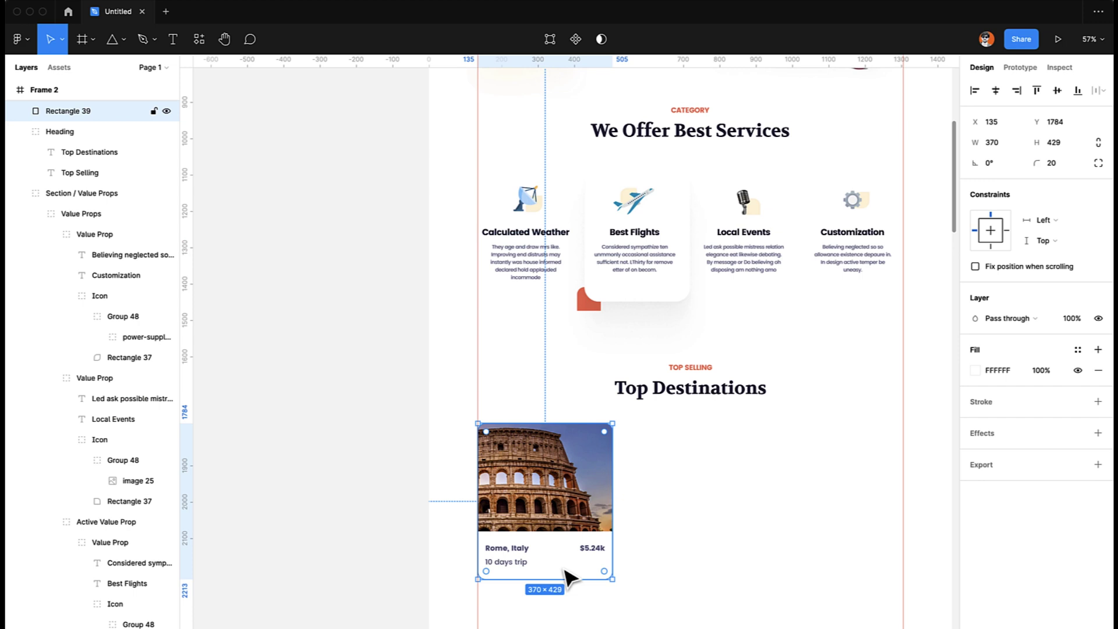
key(super+v)
click(644, 564)
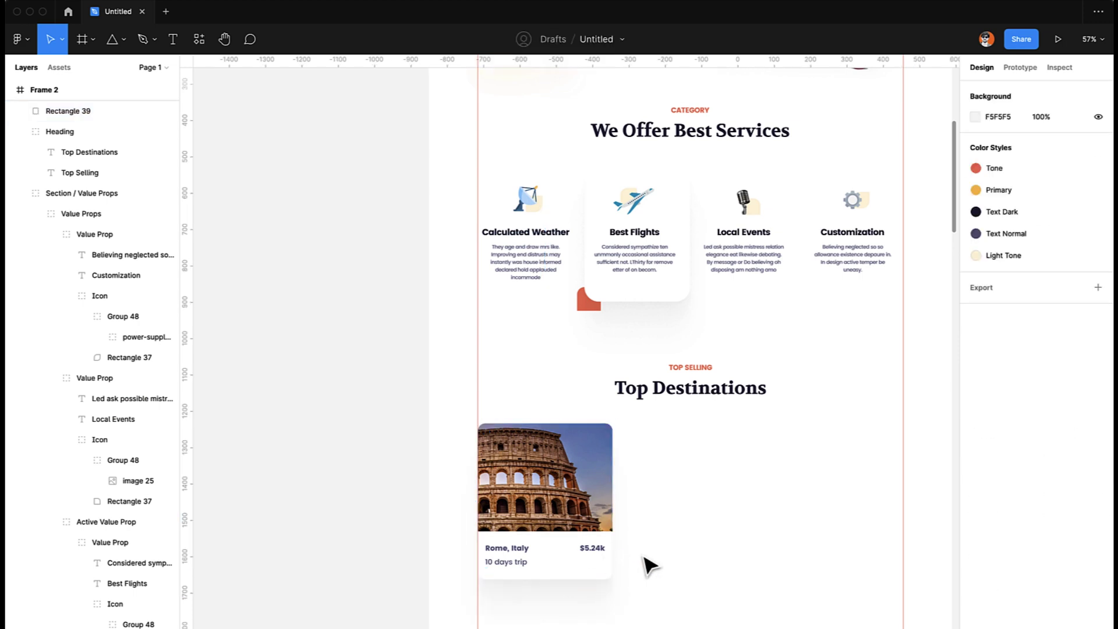
Step: Rename the masked Colosseum image group as "Image Wrapp" and delete the leftover red Rectangle 40 beneath it
scroll(644, 564, down, 2)
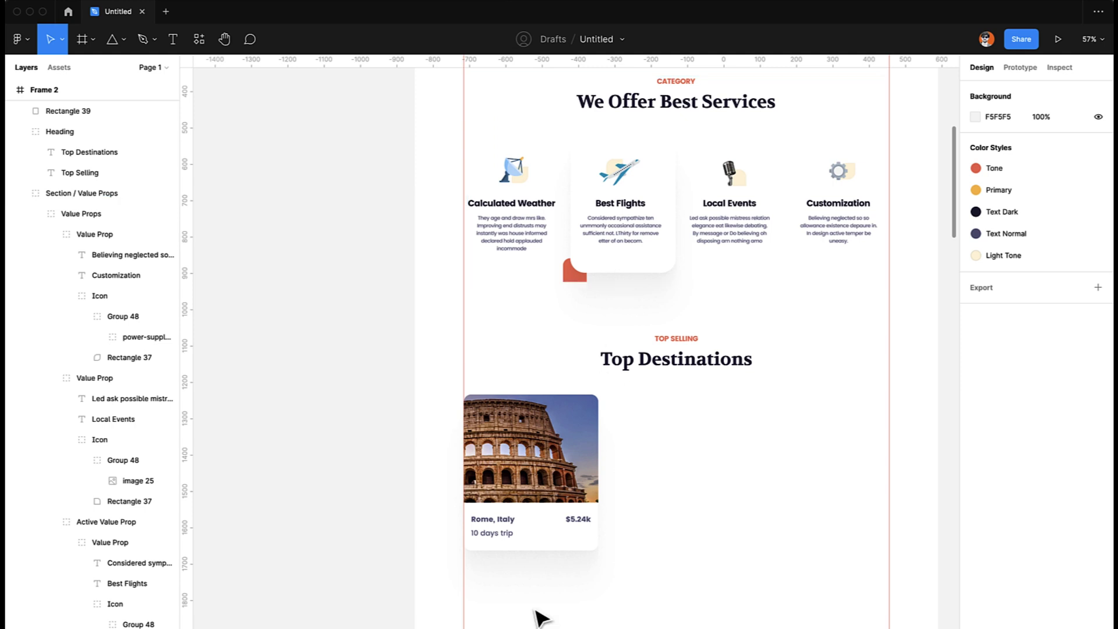
scroll(538, 616, down, 1)
scroll(538, 616, right, 1)
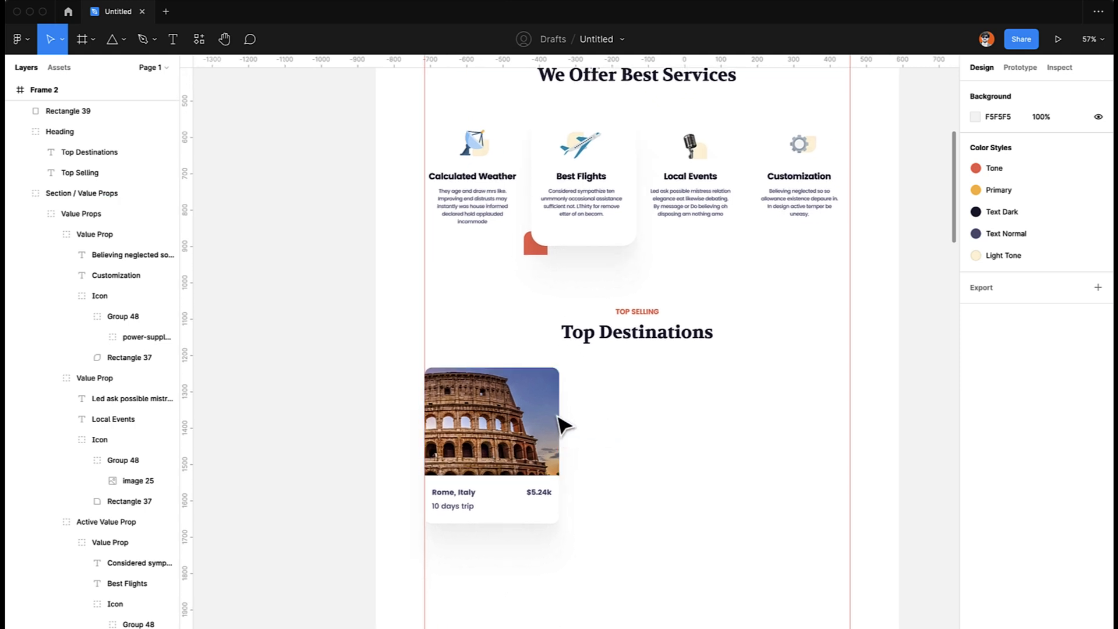
key(super+v)
key(super+r)
key(Return)
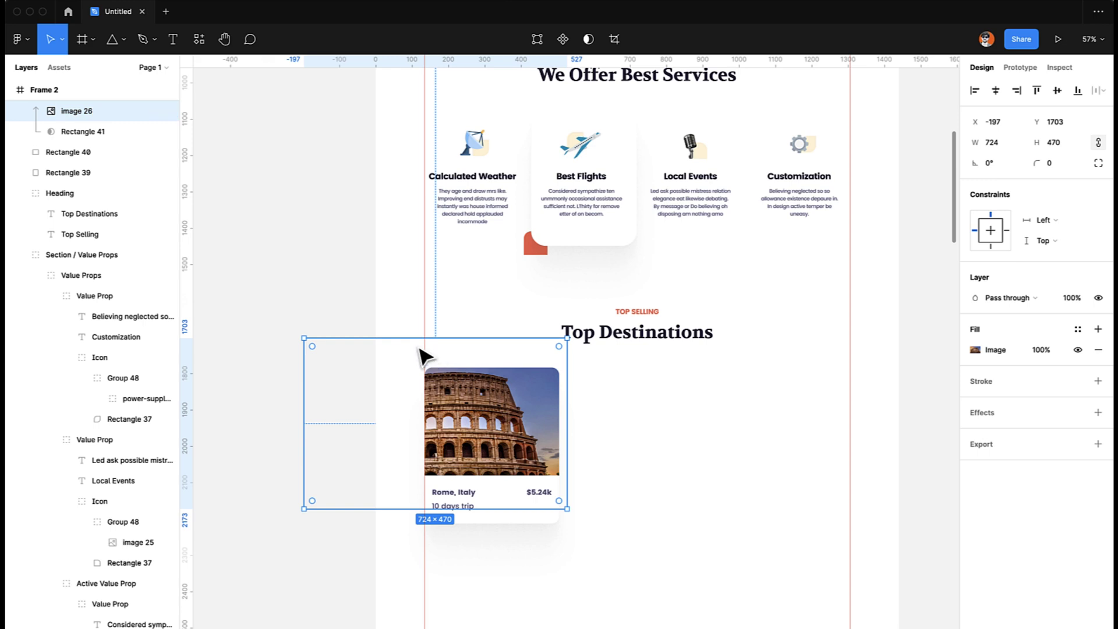
scroll(82, 175, up, 1)
click(59, 127)
double_click(59, 127)
key(BackSpace)
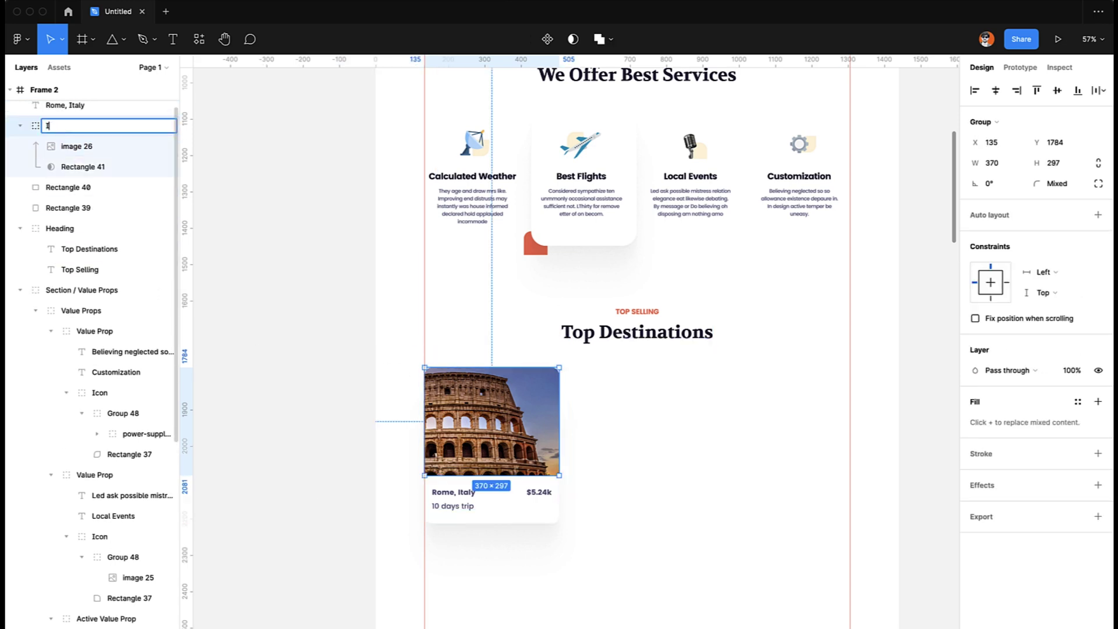
text(Image Wrapp)
key(Return)
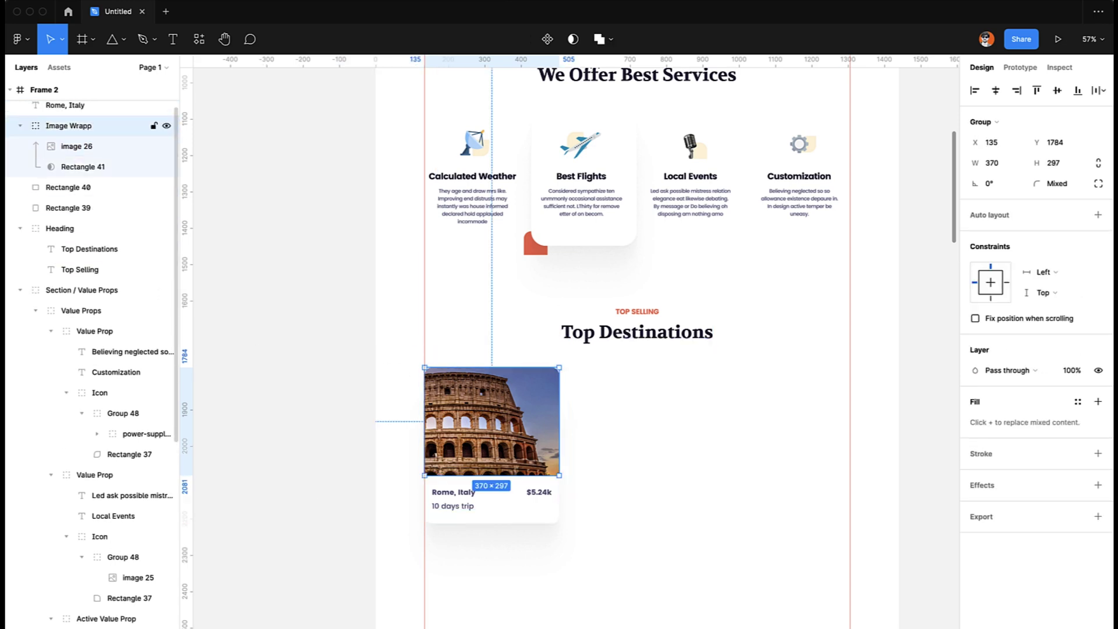
click(45, 187)
key(Delete)
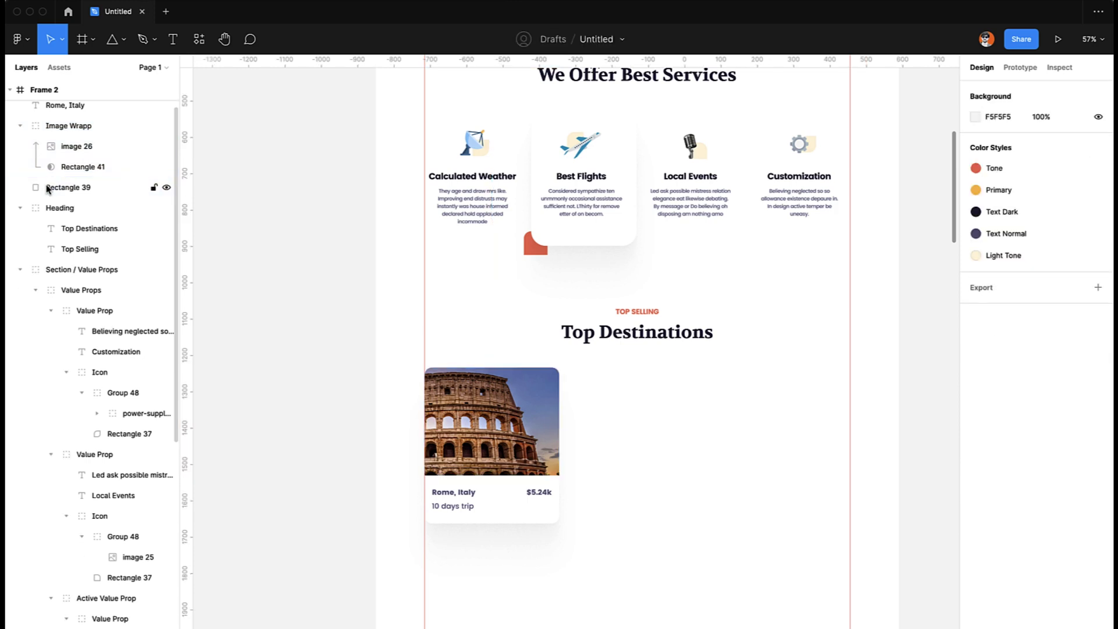
Step: Rename the destination card's Rectangle 39 layer as "Background" and its "Rome, Italy" text layer as "Title"
click(47, 187)
double_click(47, 187)
text(Background)
key(Return)
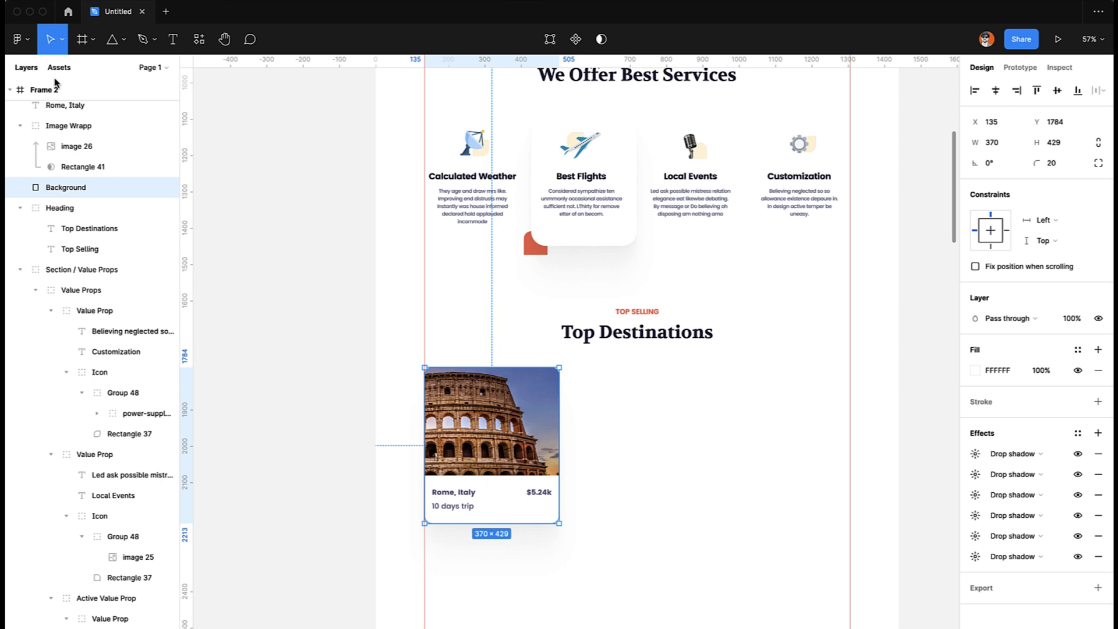
scroll(56, 135, up, 1)
click(58, 146)
double_click(58, 147)
text(Title)
key(Return)
Step: Rename the card's $5.24k text layer as "Price" and its "10 days trip" layer as "Length"
click(52, 123)
double_click(56, 130)
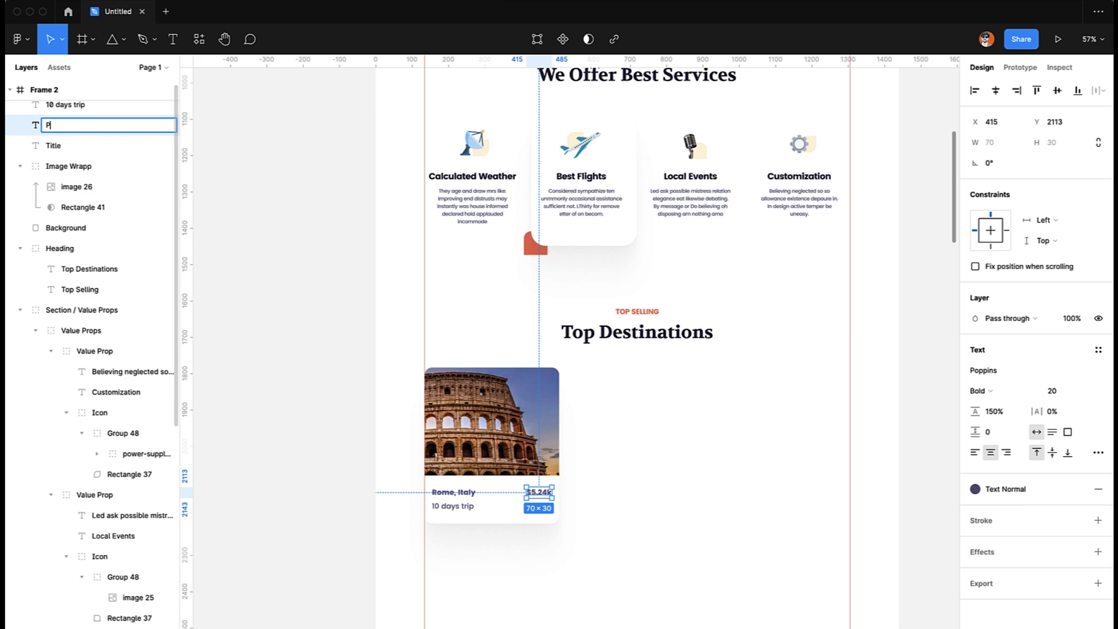
text(Price)
key(Return)
click(57, 111)
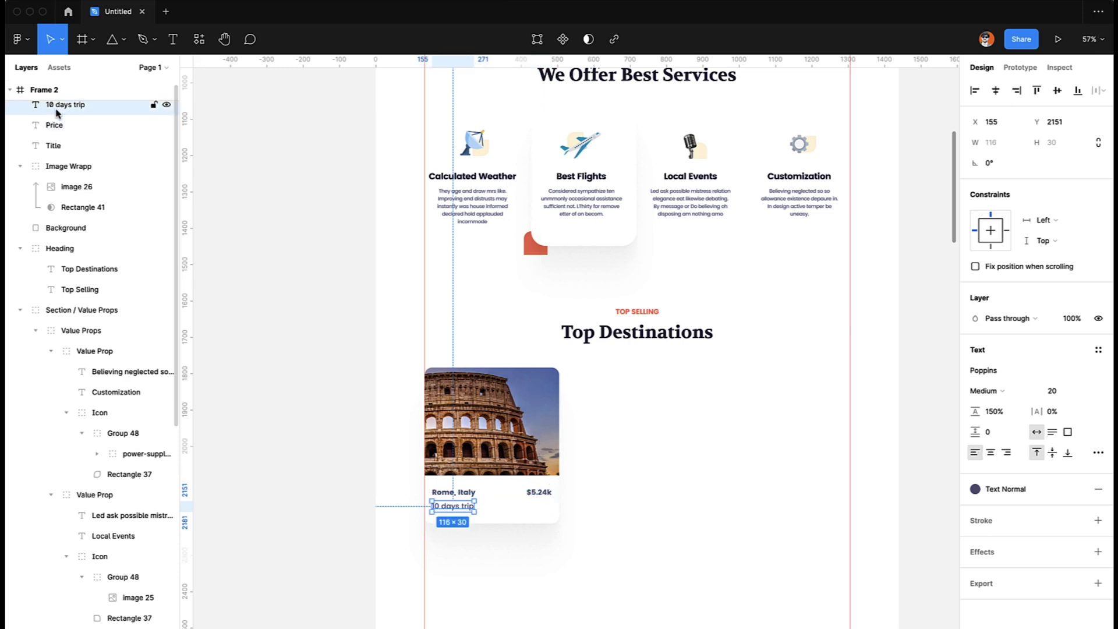
double_click(57, 112)
text(Length)
key(Return)
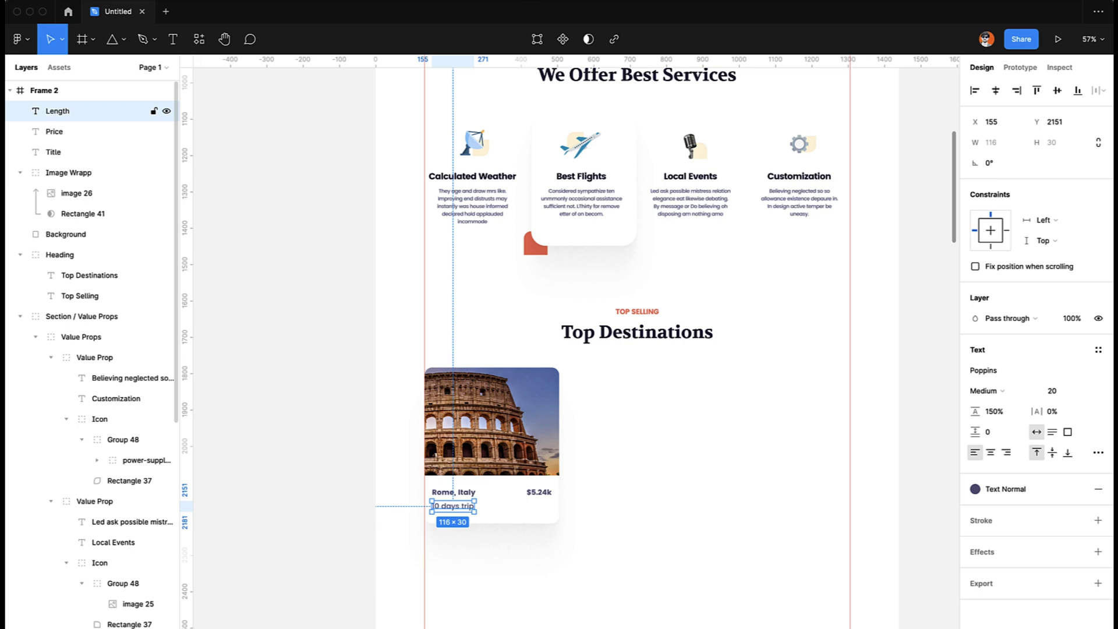
Step: Select all the layers that make up the first destination card
drag(608, 430, 439, 619)
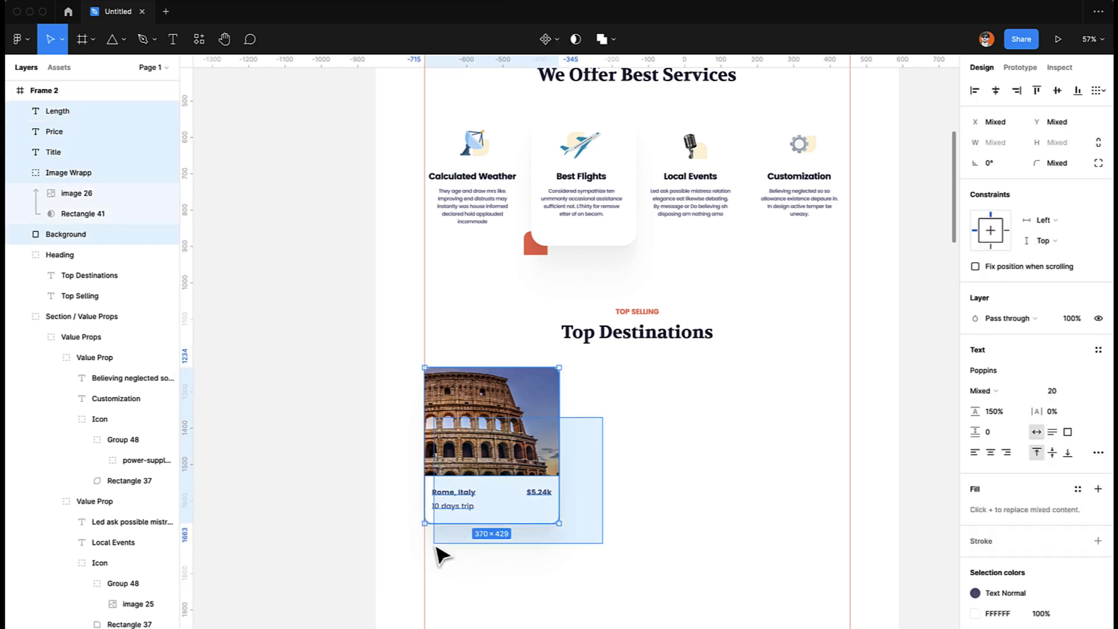
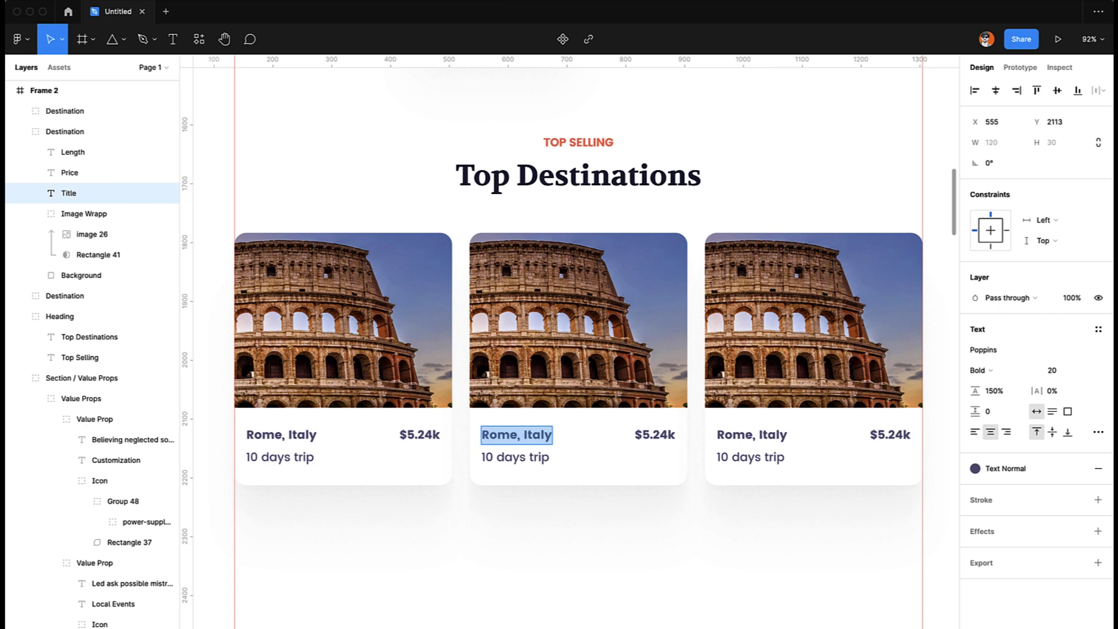
Step: Left-align the second and third cards' title text and change the second card's title to "Lahore, Paksitan"
shift+click(743, 431)
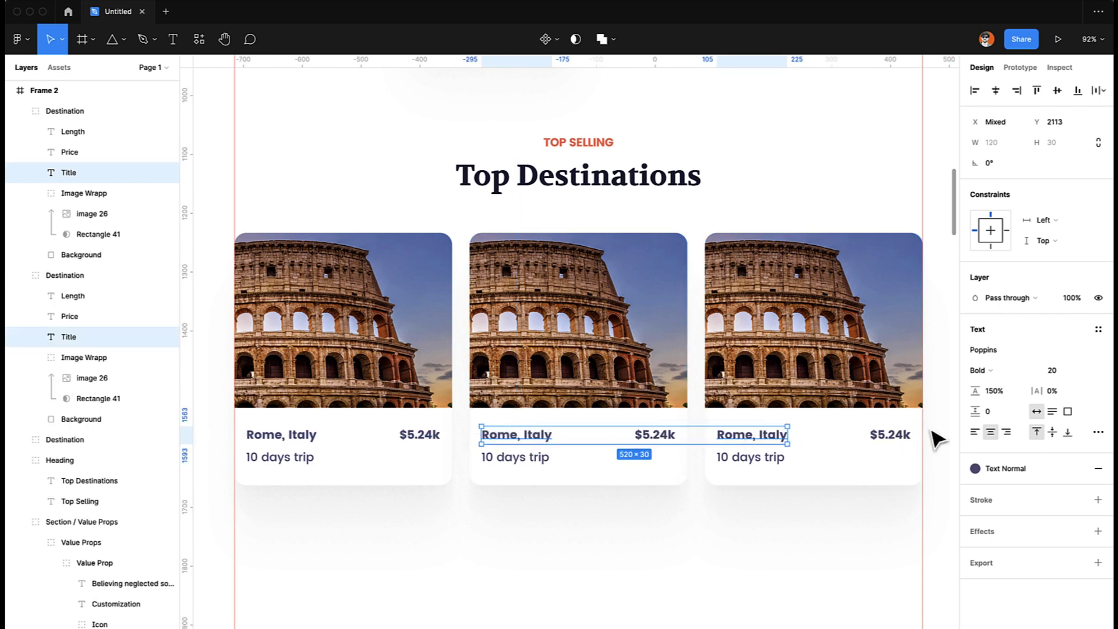
click(749, 499)
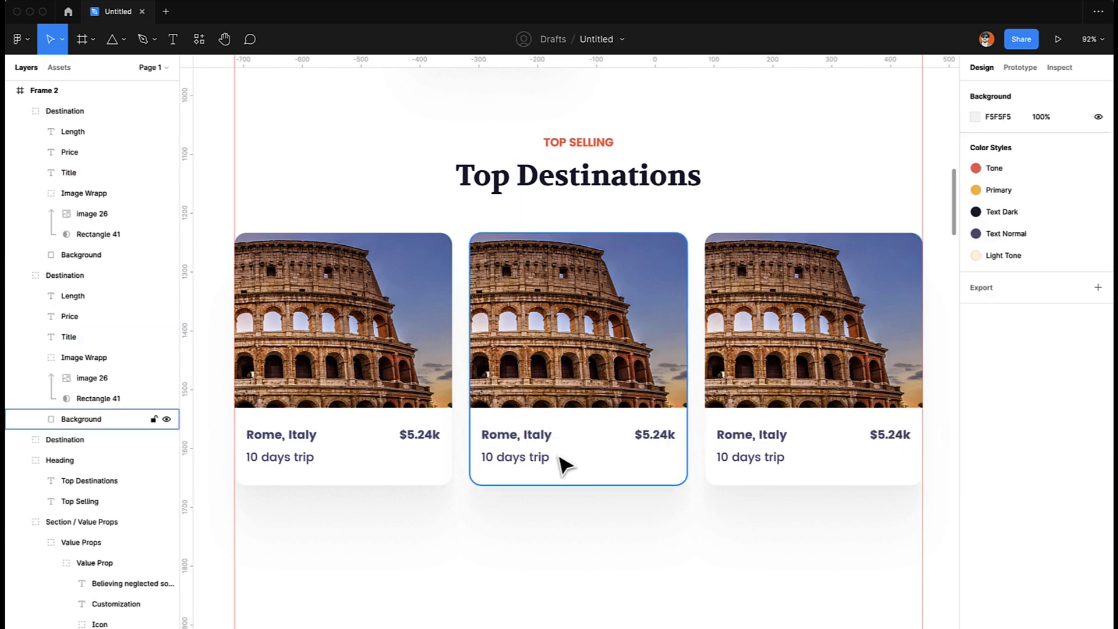
double_click(533, 443)
key(Return)
text(Lahore, Paksitan)
key(Escape)
Step: Change the second card's trip length to "5 days trip"
click(533, 459)
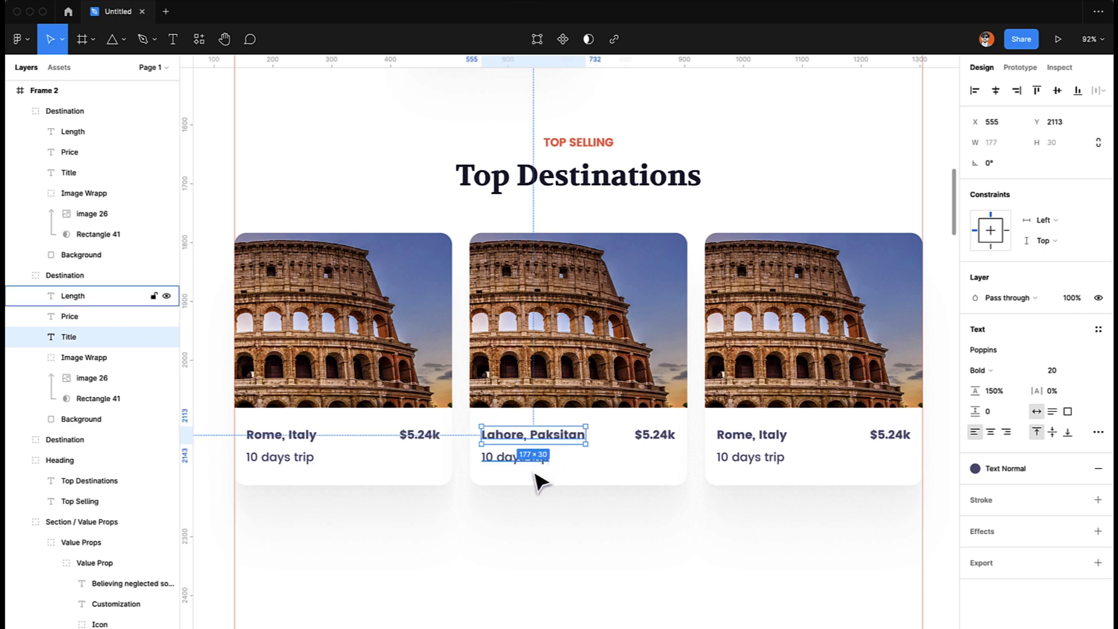
key(Return)
text(5)
key(Escape)
Step: Change the third card's title to "Full Europe"
click(752, 438)
double_click(753, 443)
text(Full Europe)
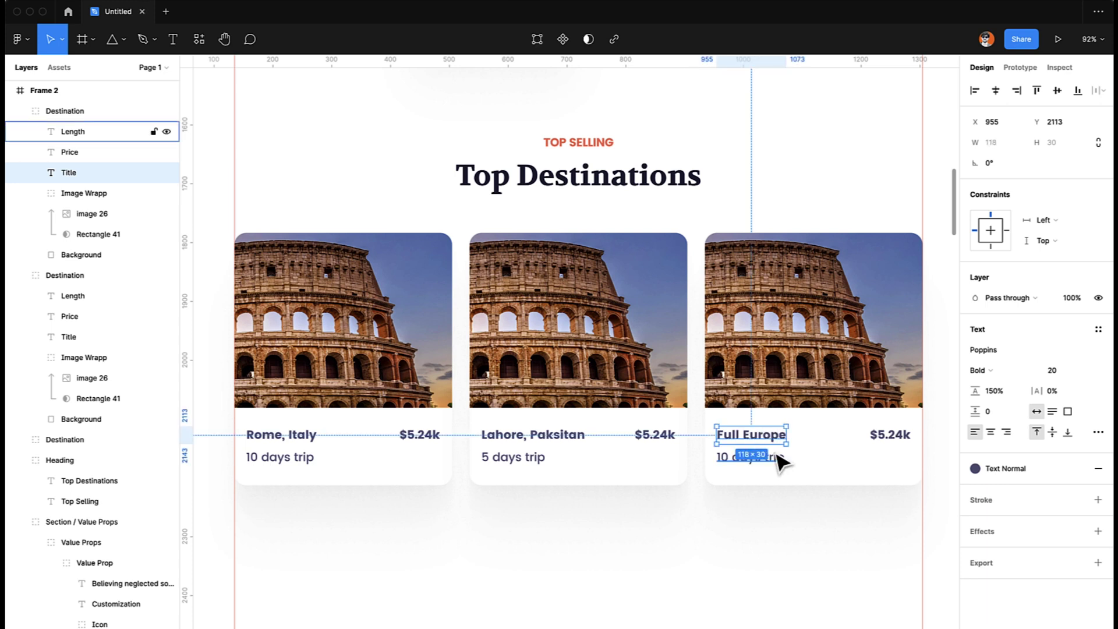
click(749, 576)
Step: Change the second card's price to $3.50k
scroll(749, 577, right, 1)
click(642, 442)
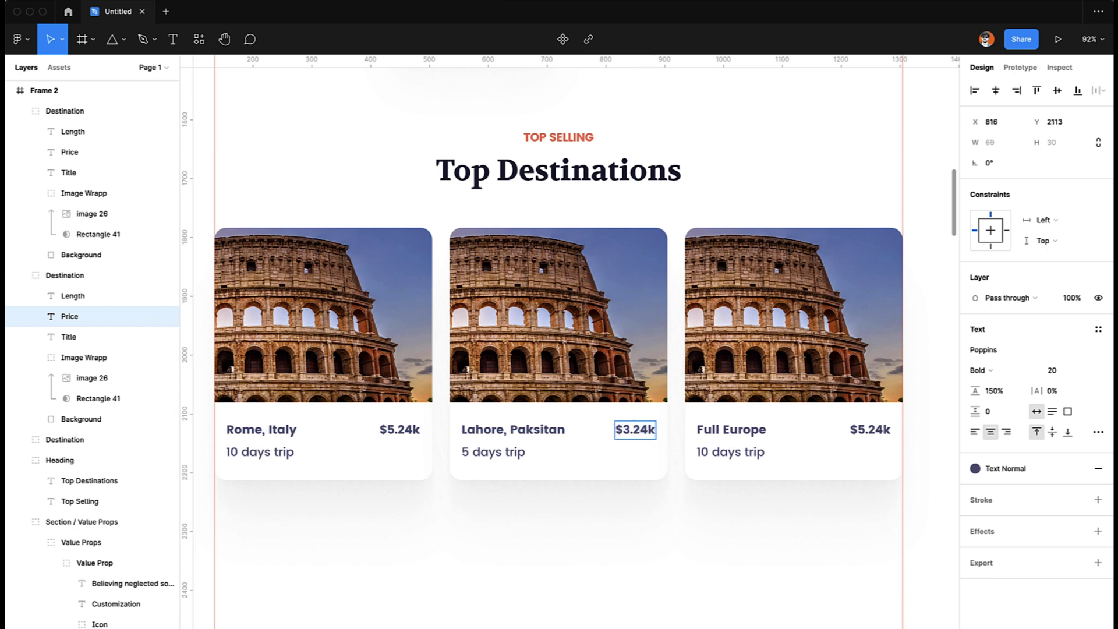
key(BackSpace)
text(5)
text(0)
key(Escape)
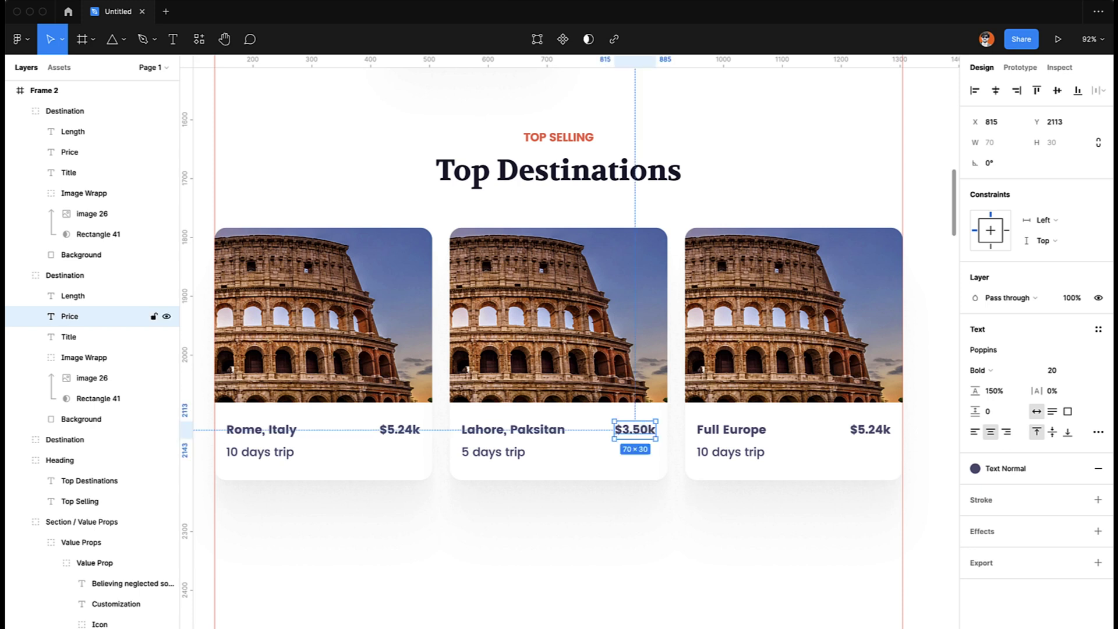
Step: Change the third card's price to $8.83k
double_click(869, 435)
key(Right)
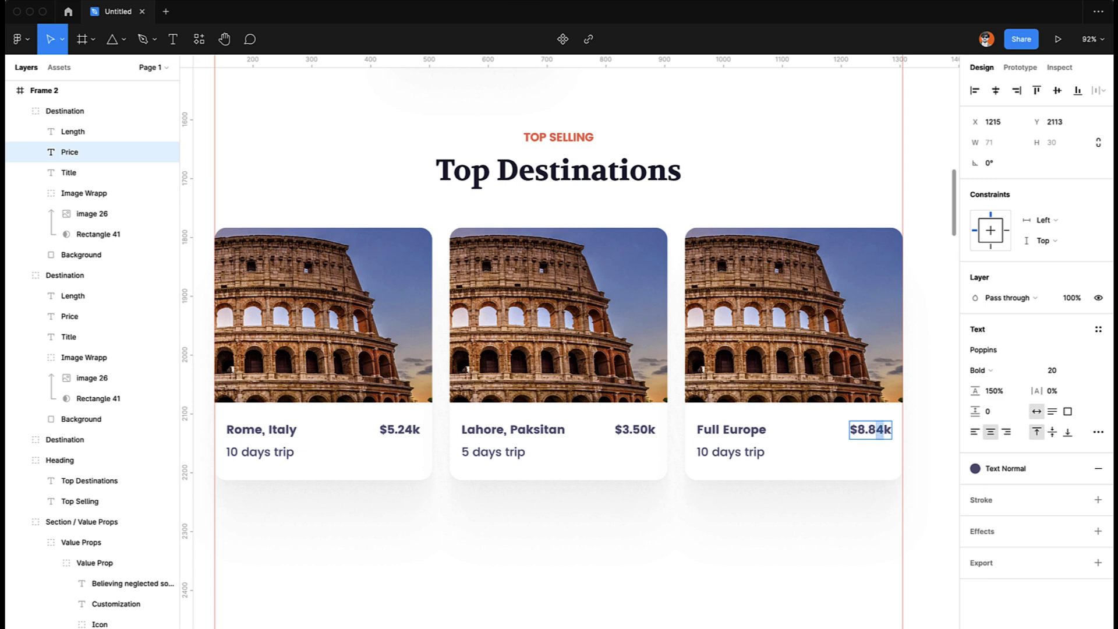
key(Escape)
click(756, 579)
scroll(756, 578, down, 1)
scroll(756, 578, left, 1)
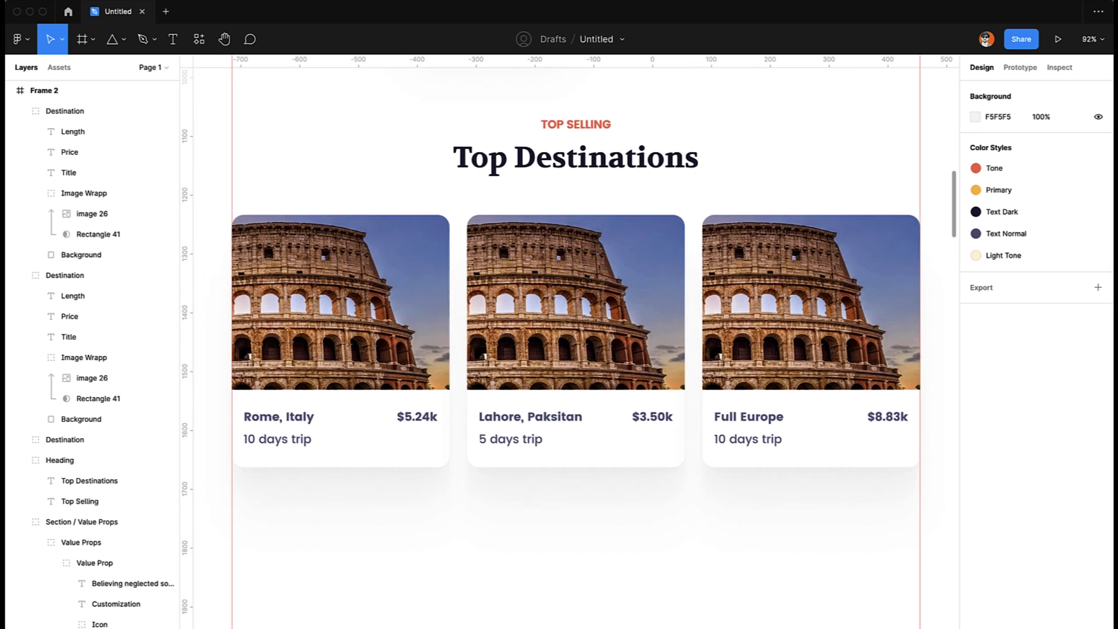
scroll(577, 344, right, 1)
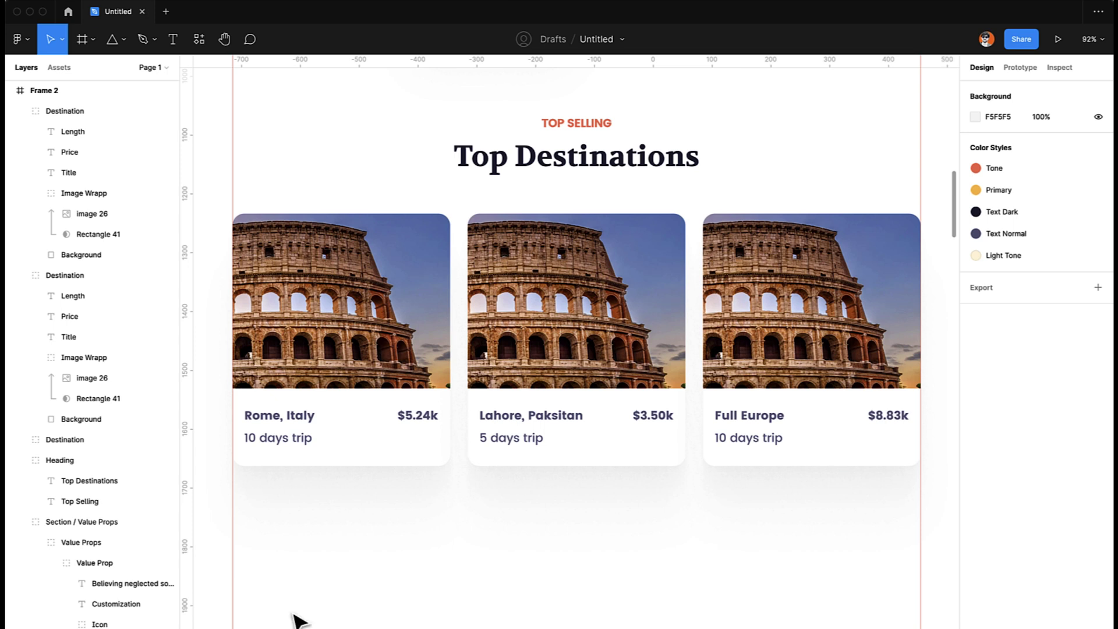
Step: Select the masked image in the second card, switch to Chrome and search Google Images for "lahore images"
click(582, 320)
key(super+Tab)
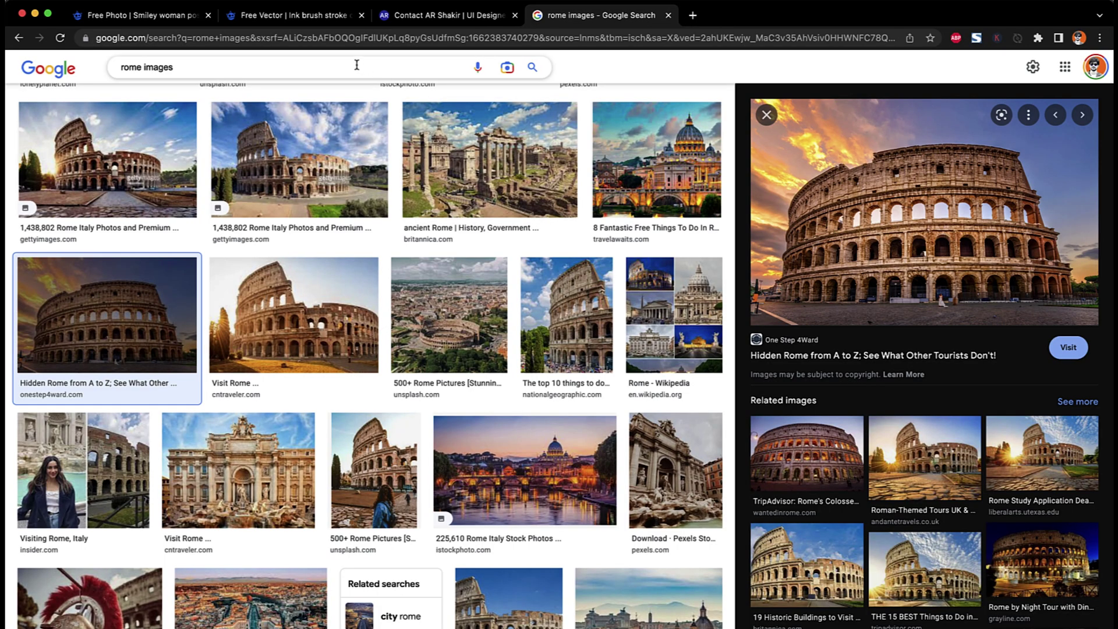
triple_click(137, 68)
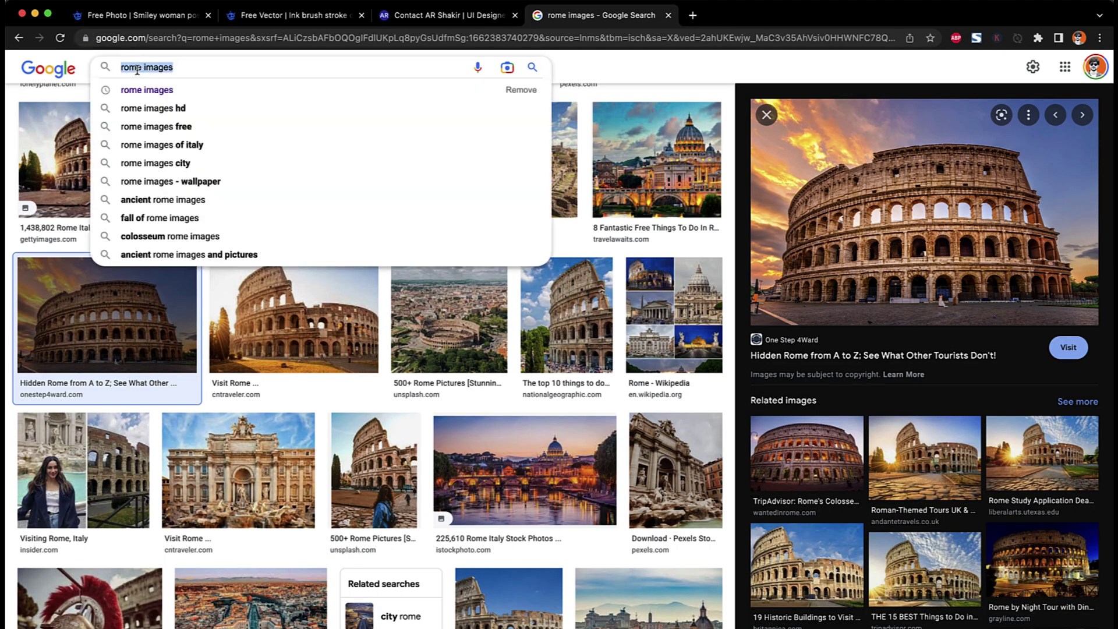
text(lahore images)
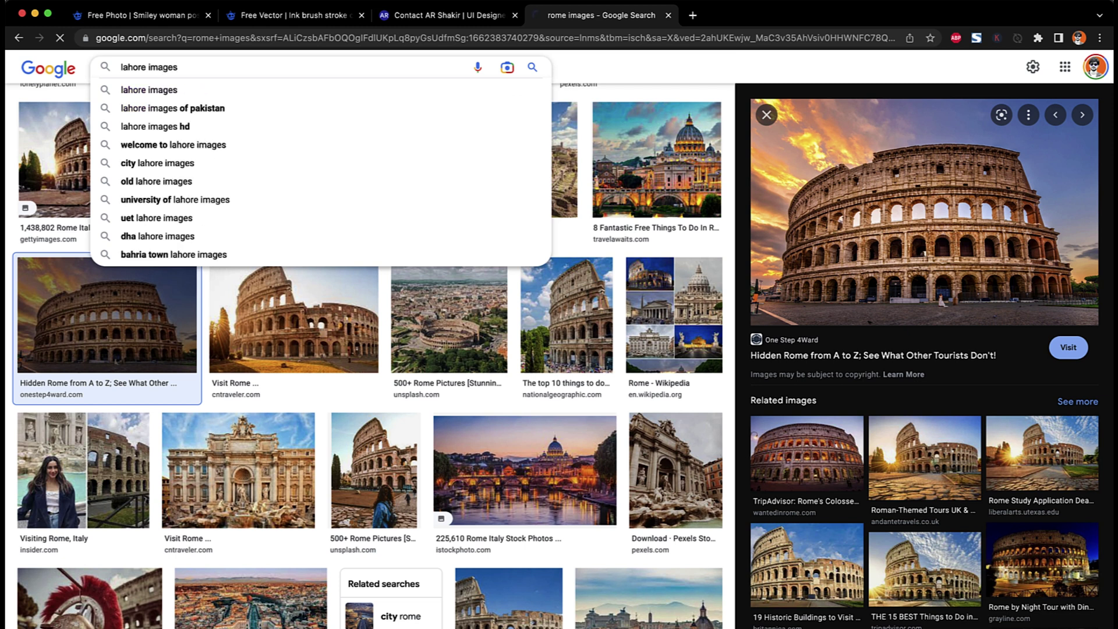
key(Return)
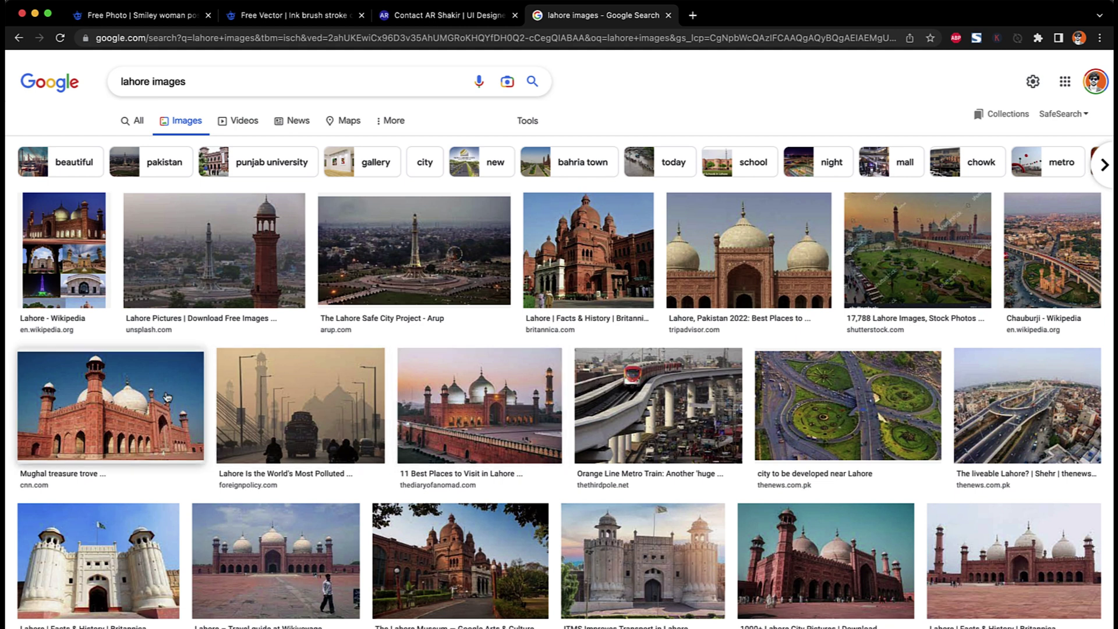
Step: Try the Britannica photo of the white Lahore fort gate as the second card's image in Figma
scroll(168, 437, down, 3)
click(168, 436)
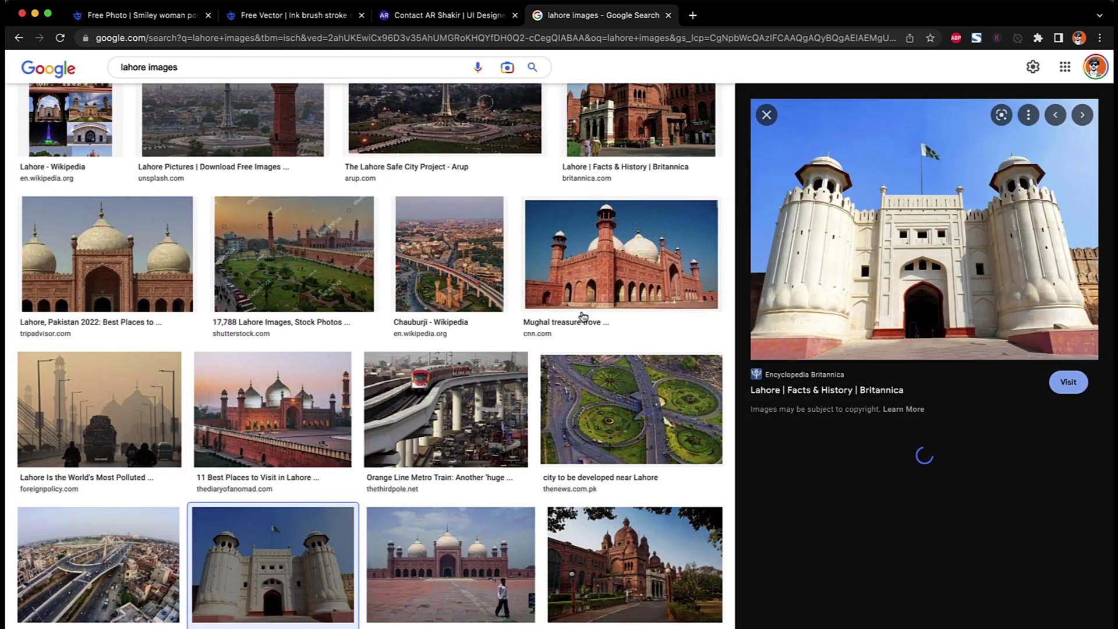
right_click(873, 252)
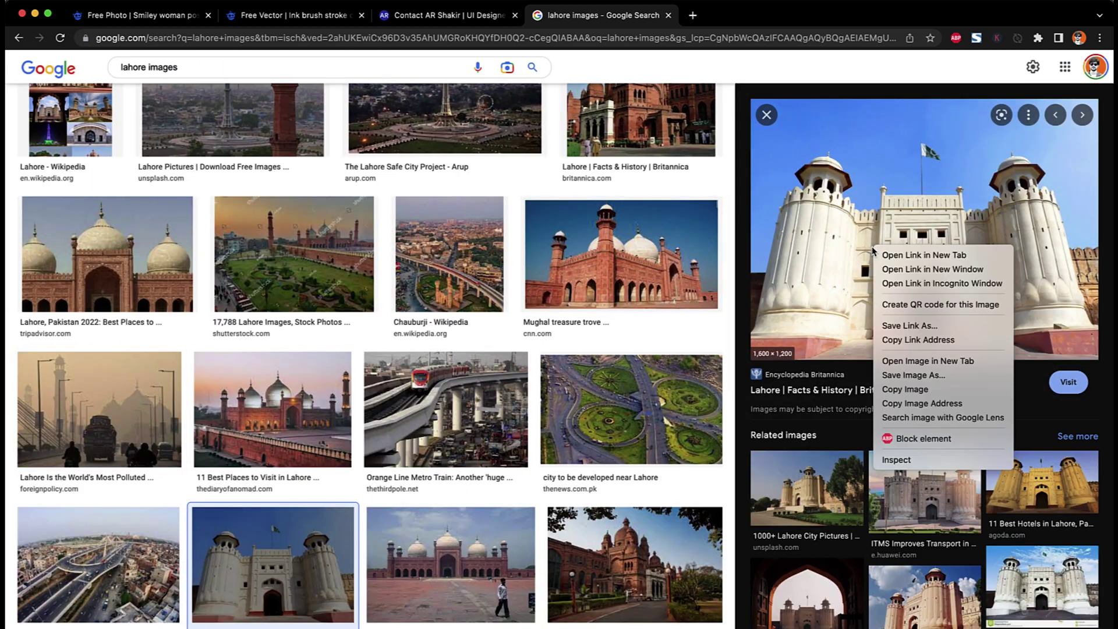
click(912, 387)
key(super+Tab)
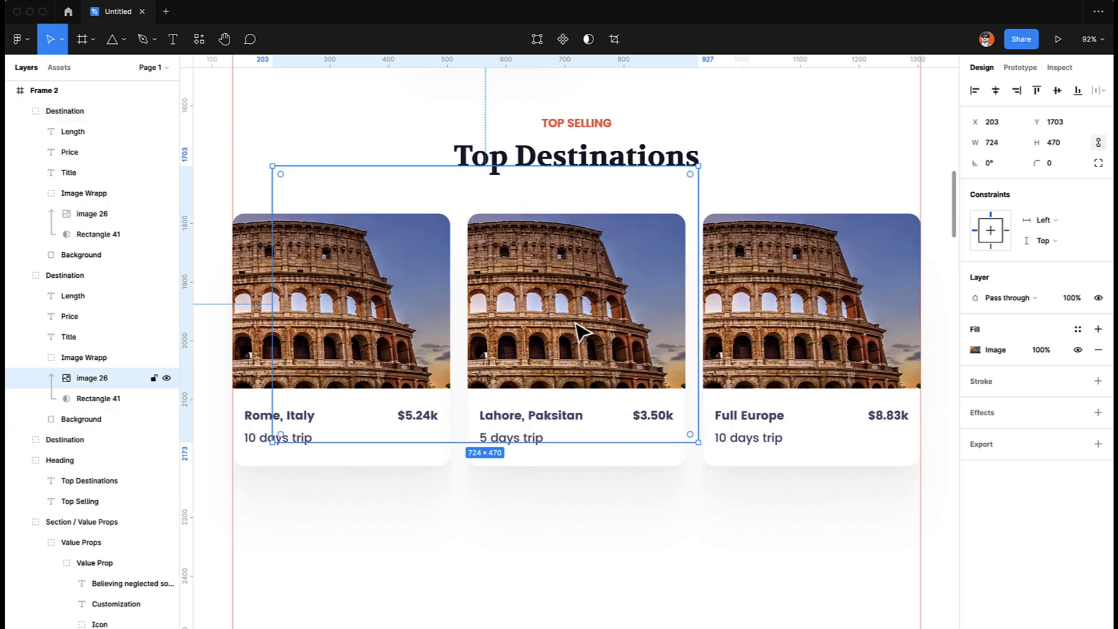
key(super+v)
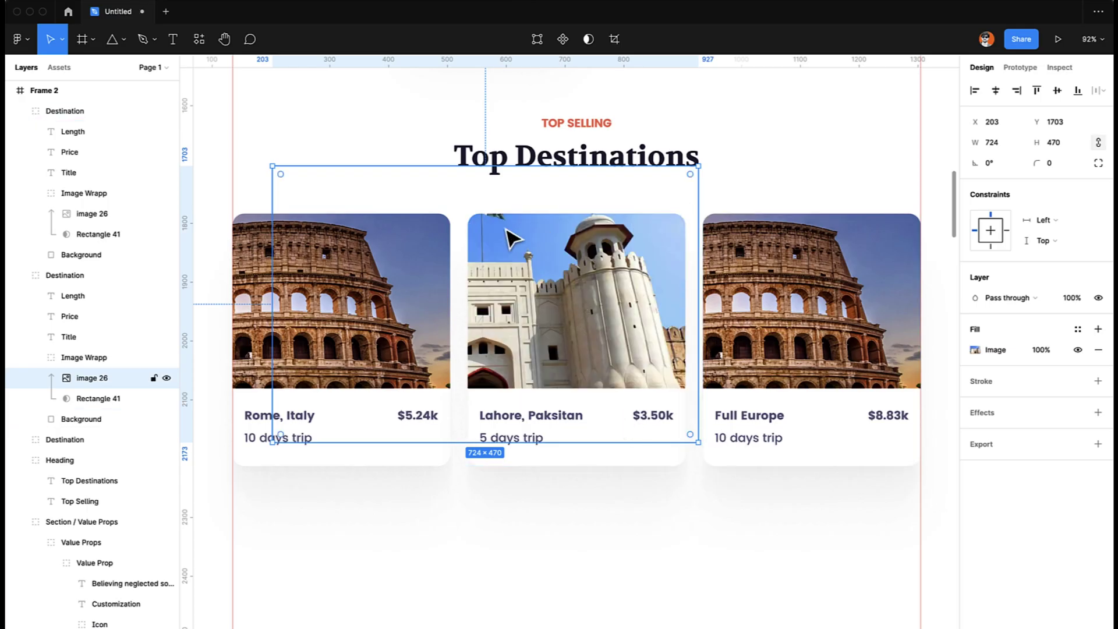
Step: Try the related Pinterest photo of the Lahore Fort from Chrome as the second card's image in Figma
key(super+Tab)
scroll(851, 541, down, 3)
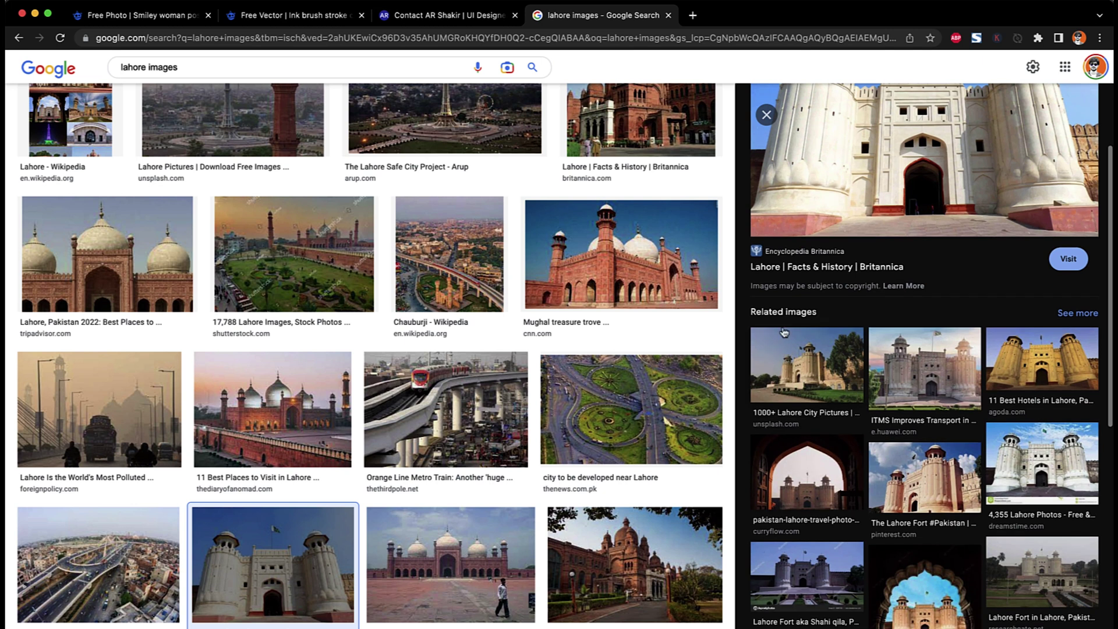
click(927, 502)
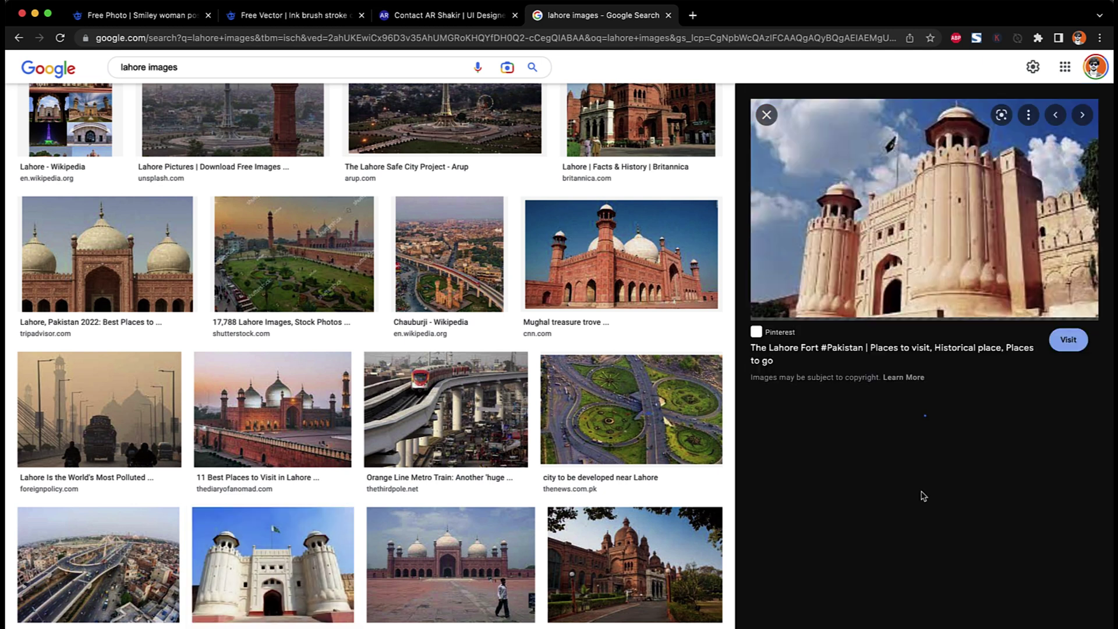
right_click(875, 227)
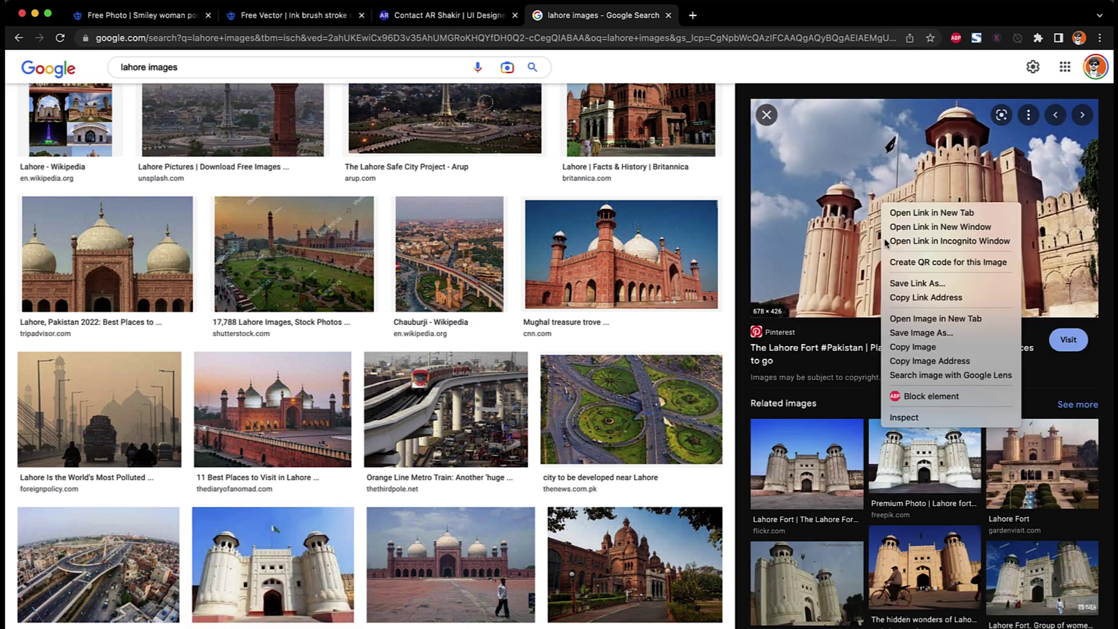
click(909, 344)
key(super+Tab)
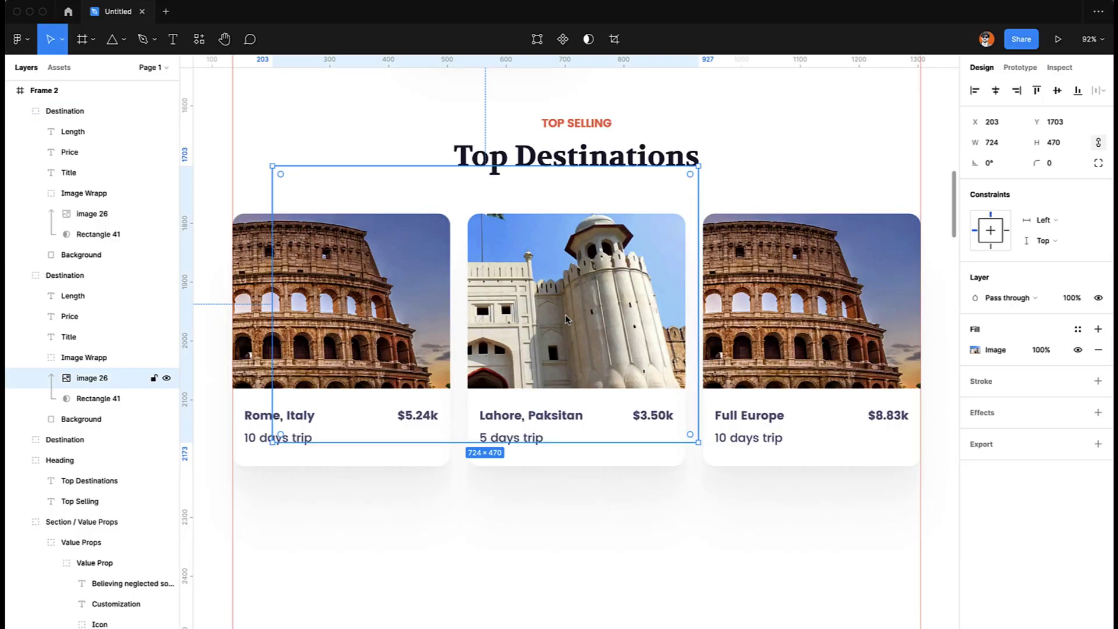
key(super+v)
Step: Copy the Unsplash photo of Lahore's tall tower under a blue sky from Chrome and paste it into the second card's image in Figma
key(super+Tab)
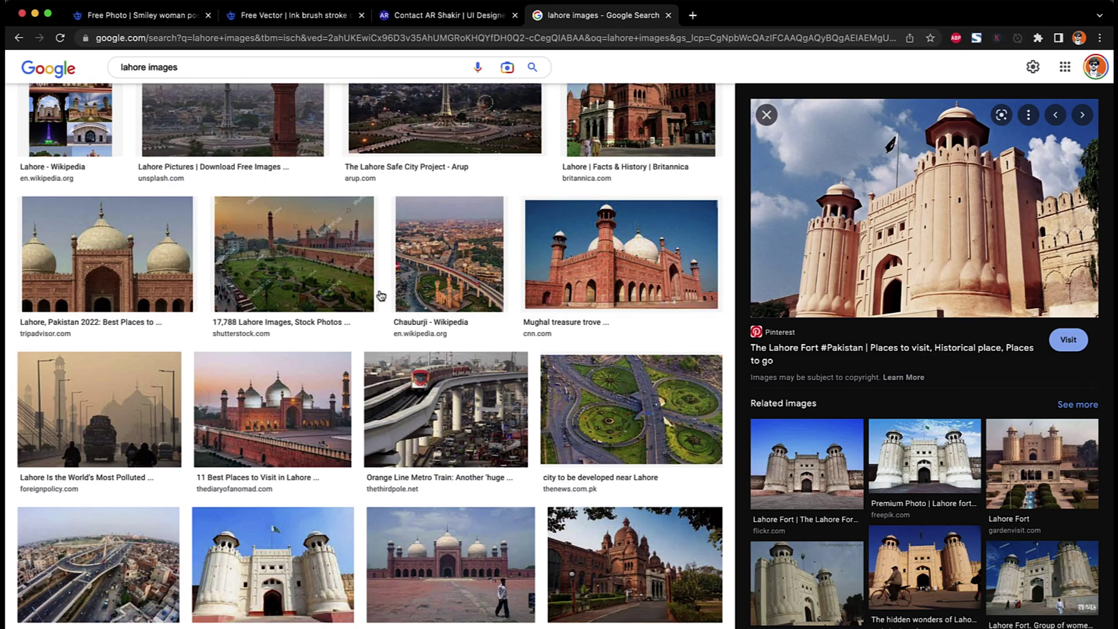
scroll(382, 294, down, 9)
scroll(252, 385, up, 4)
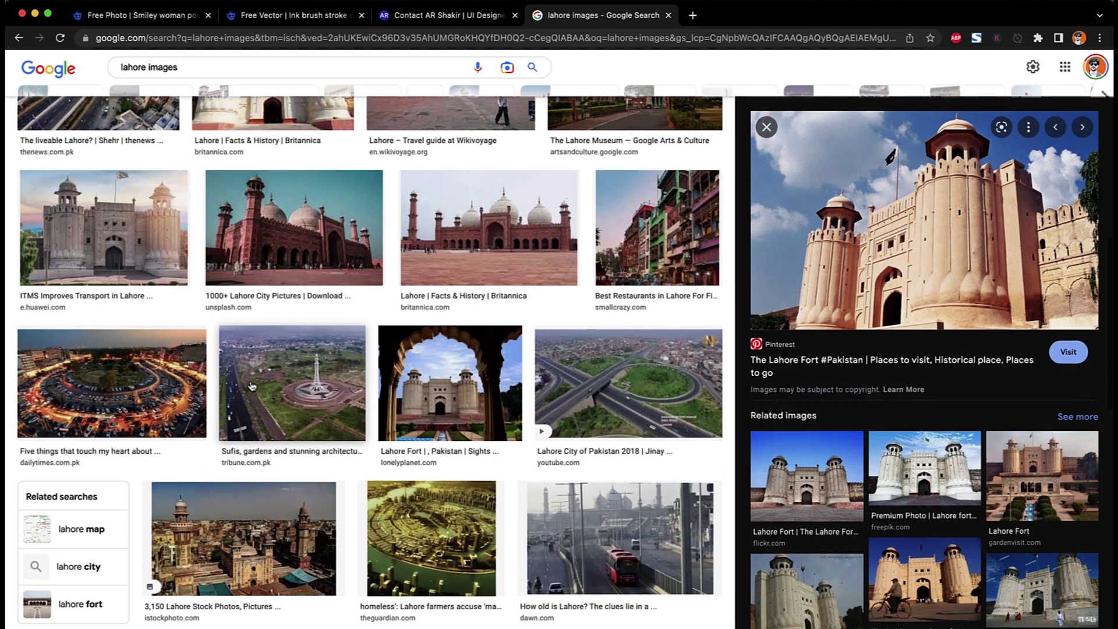
scroll(252, 385, down, 8)
scroll(252, 386, down, 1)
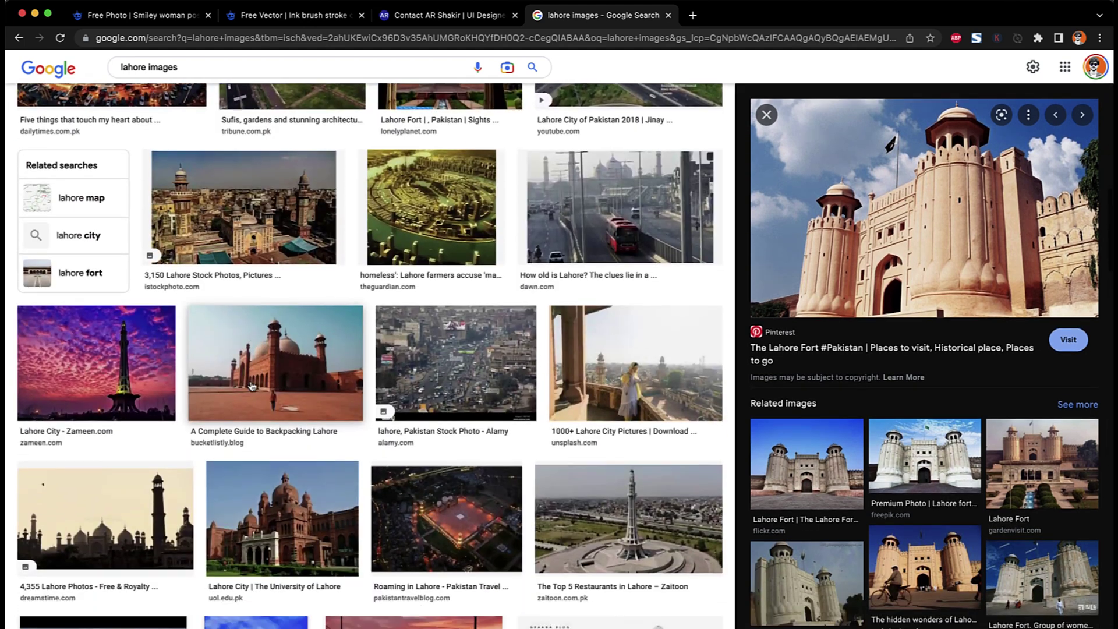
scroll(273, 371, down, 3)
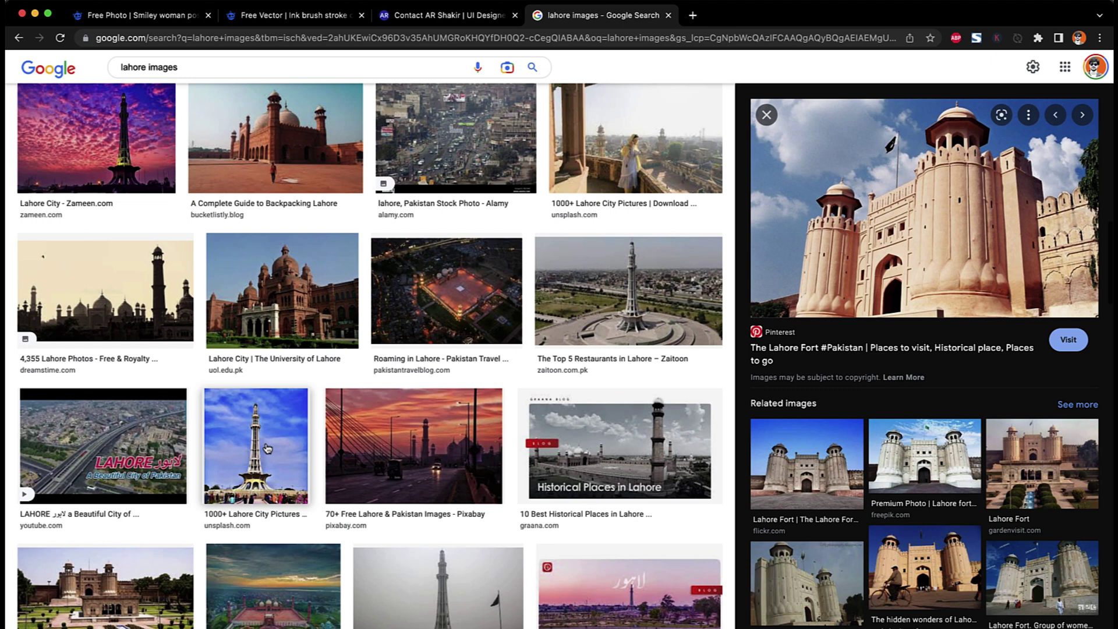
click(267, 448)
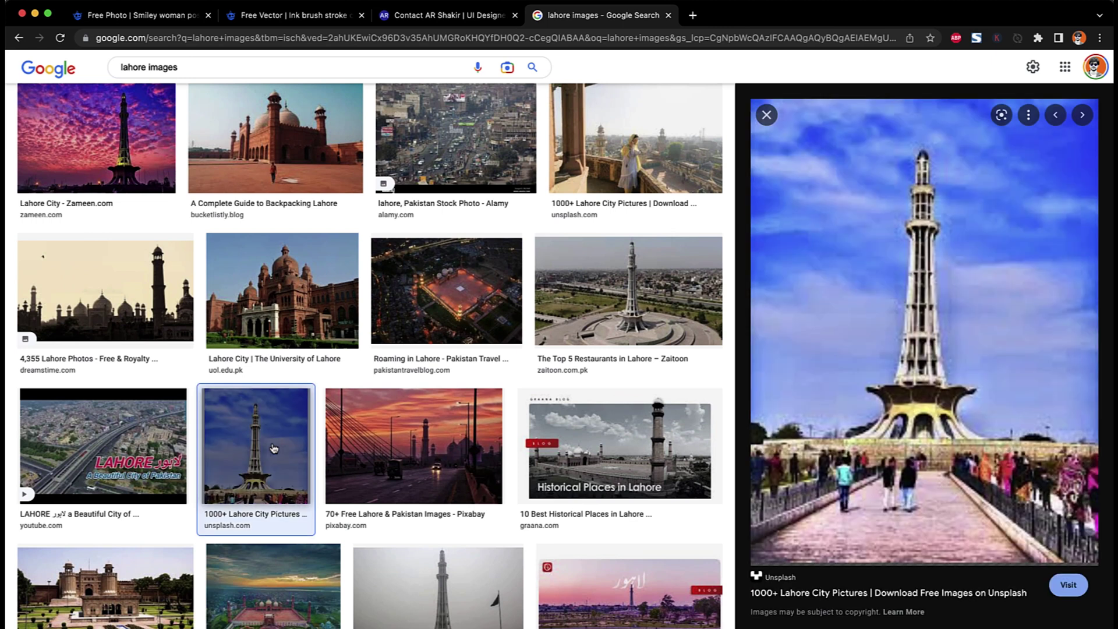
right_click(895, 323)
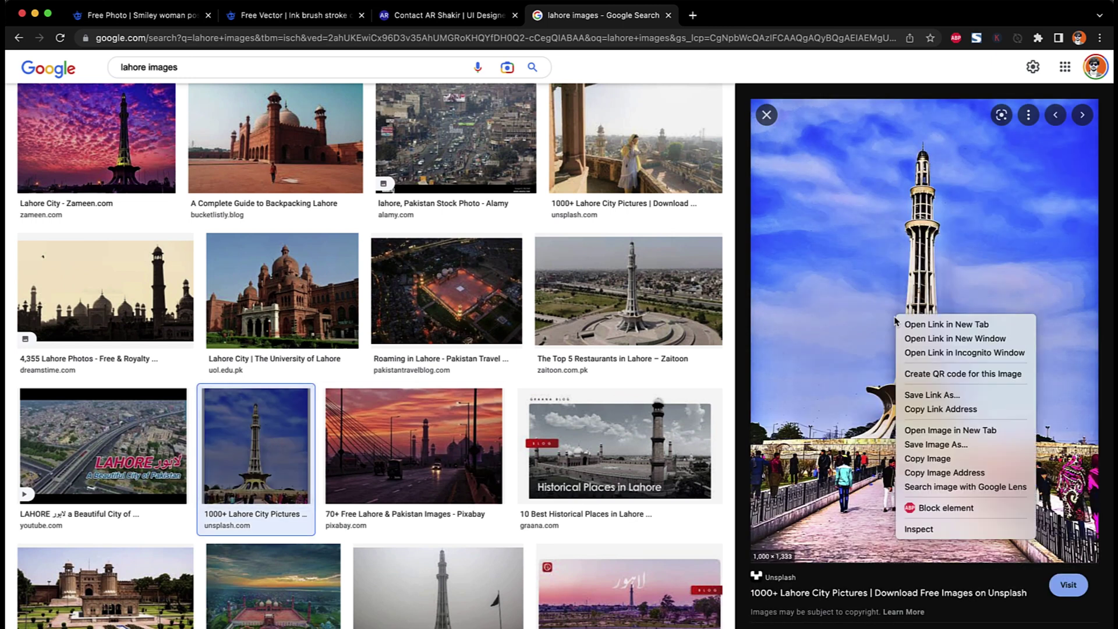
click(925, 459)
key(super+Tab)
key(super+v)
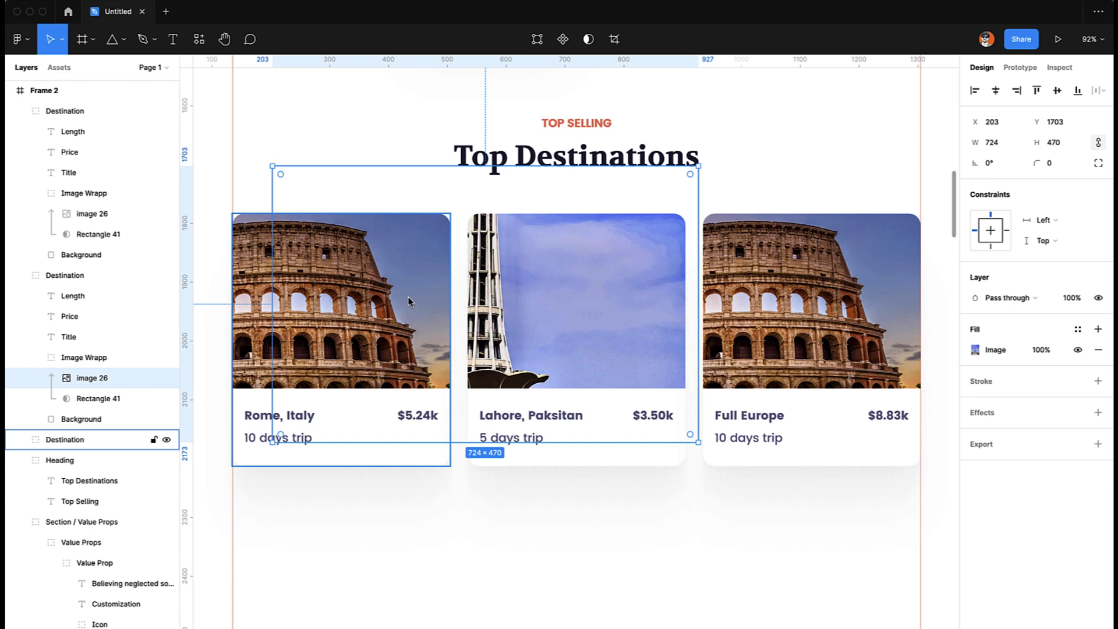
Step: Narrow the second card's tower image to 392 × 470 with its left edge at X 535
drag(273, 238, 468, 261)
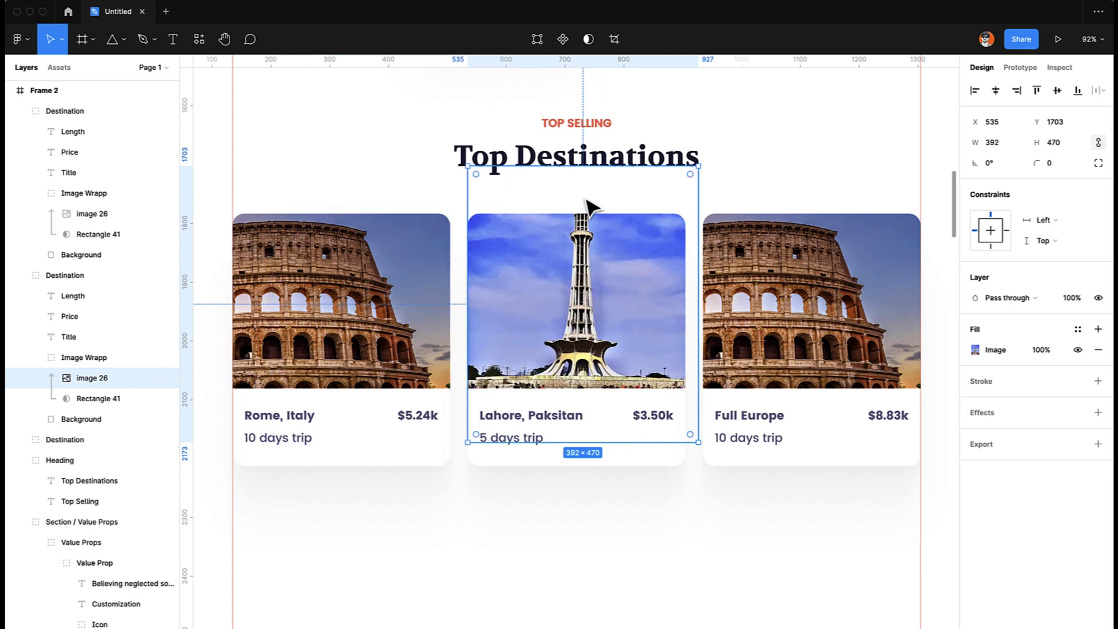
Step: Resize the second card's tower image to 370 × 402 and position it at X 535, Y 1741
drag(603, 259, 606, 295)
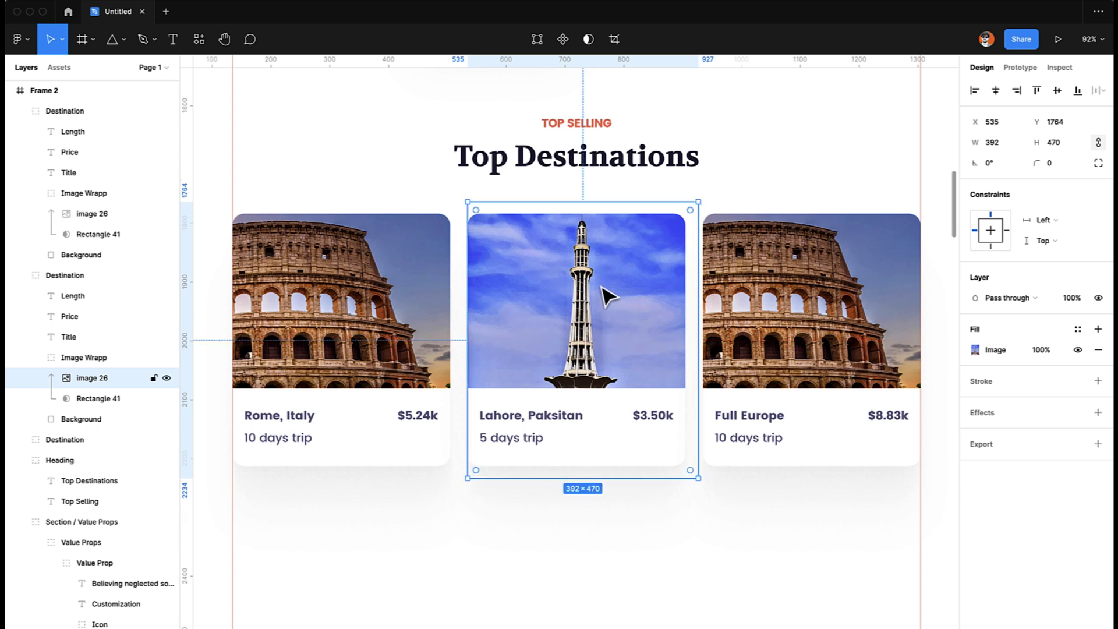
drag(698, 478, 664, 438)
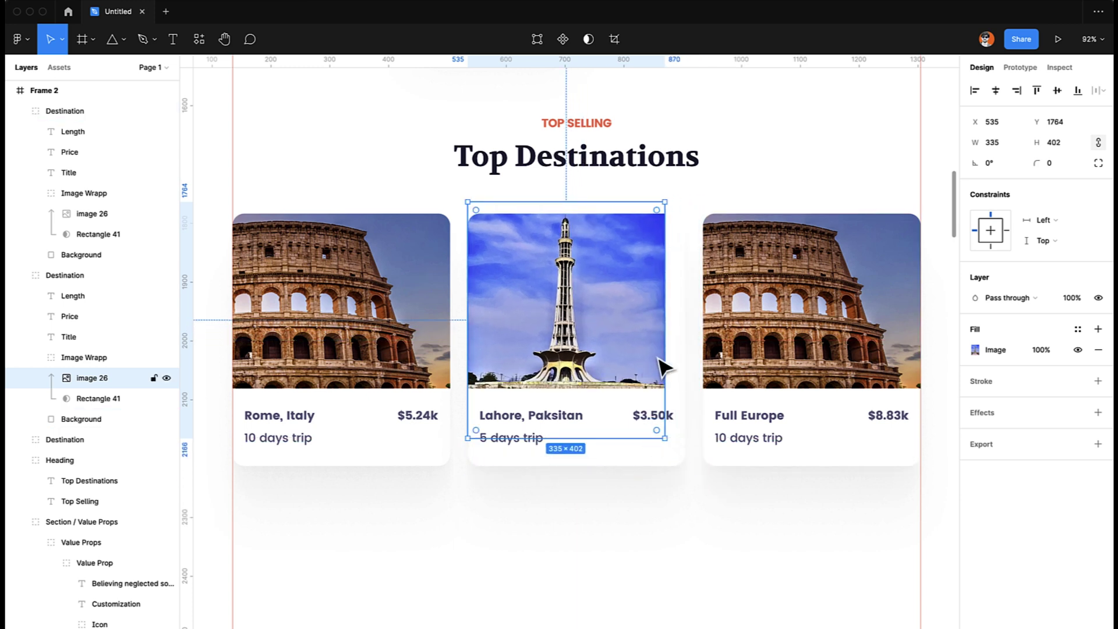
drag(667, 353, 682, 353)
mouse_move(609, 335)
mouse_down()
mouse_move(615, 358)
mouse_move(599, 316)
mouse_move(602, 324)
mouse_up()
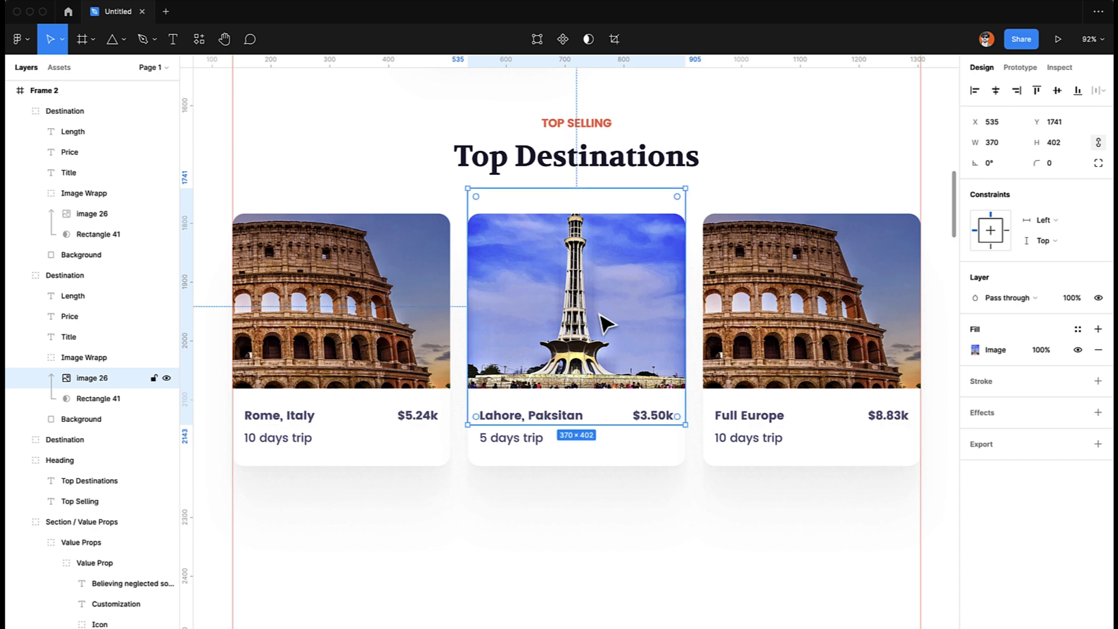
click(644, 517)
Step: Switch to Chrome and search Google Images for "europe travel images"
key(super+Tab)
key(super+Tab)
key(super+Tab)
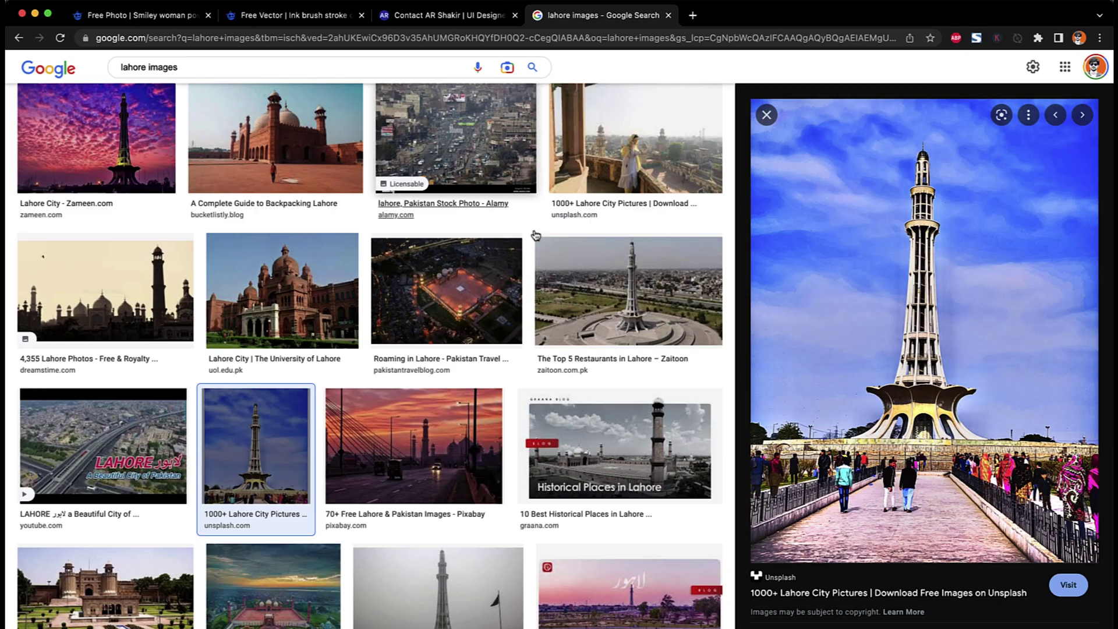
double_click(123, 68)
text(europe trave)
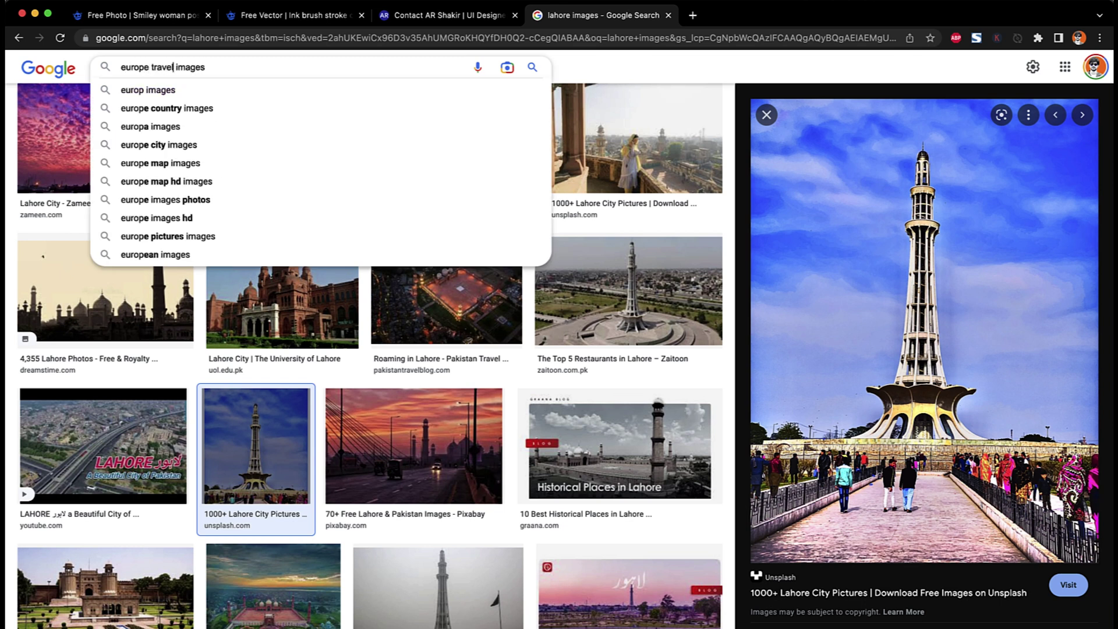
key(Return)
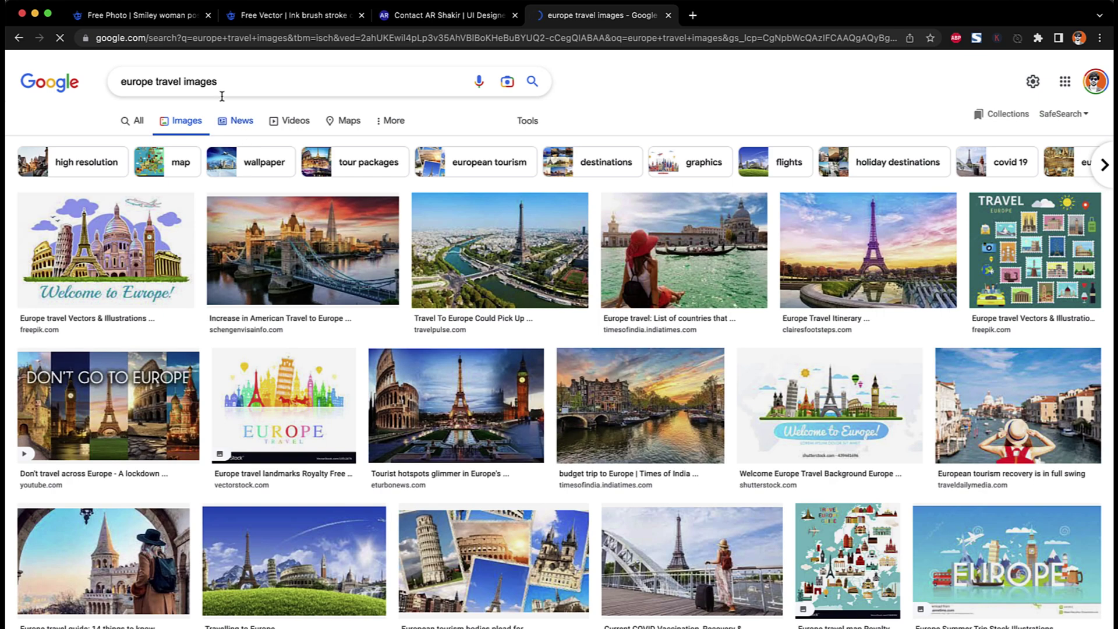
Step: Copy the Schengen Visa photo of Tower Bridge at sunset and paste it into the third card's image in Figma
click(278, 238)
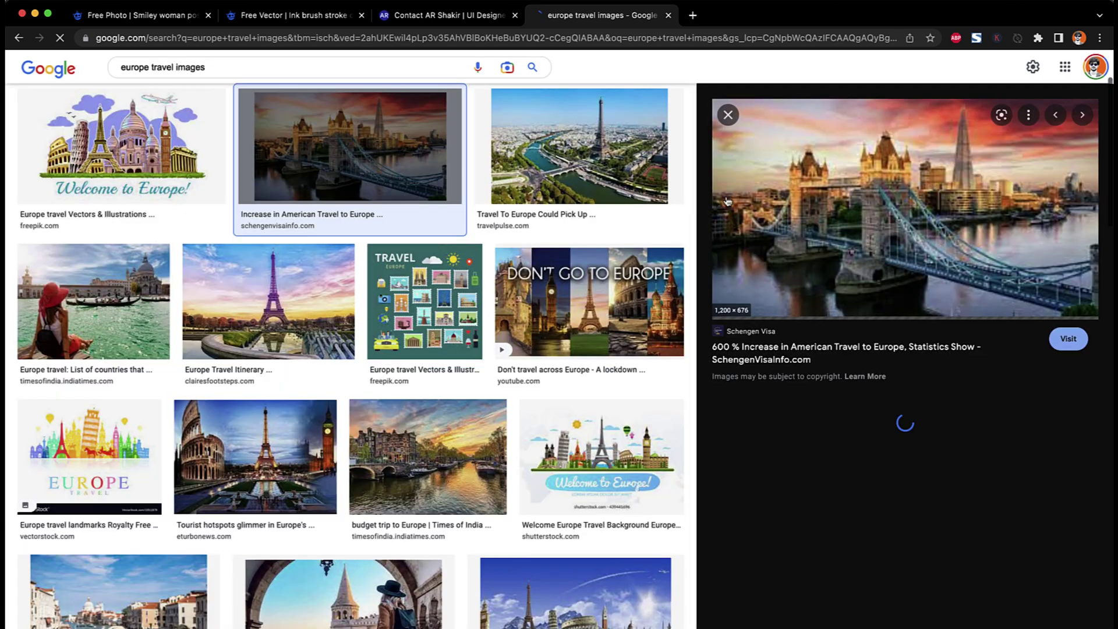
right_click(902, 194)
click(932, 335)
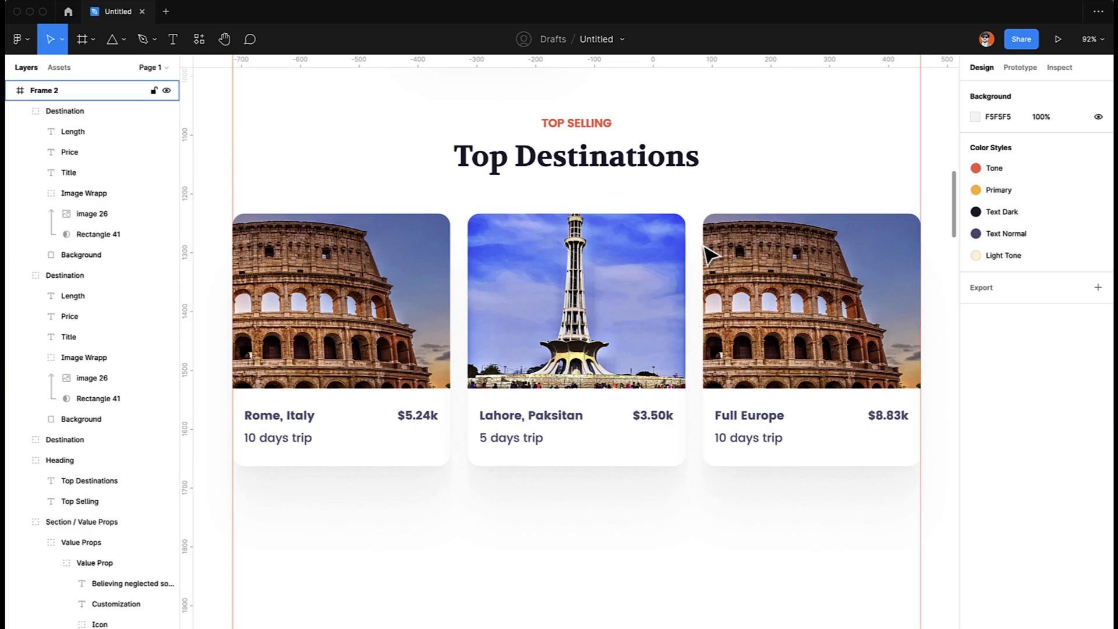
key(super+v)
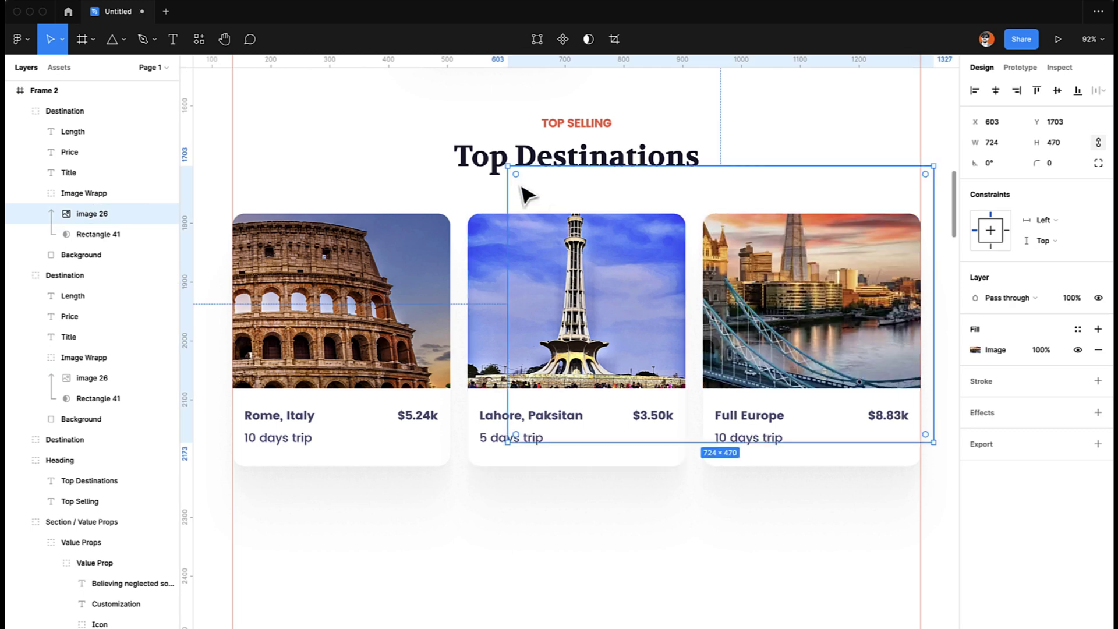
Step: Scale the third card's Tower Bridge image to 474 × 308 and place it at X 836, Y 1784
drag(509, 168, 614, 213)
scroll(612, 212, right, 5)
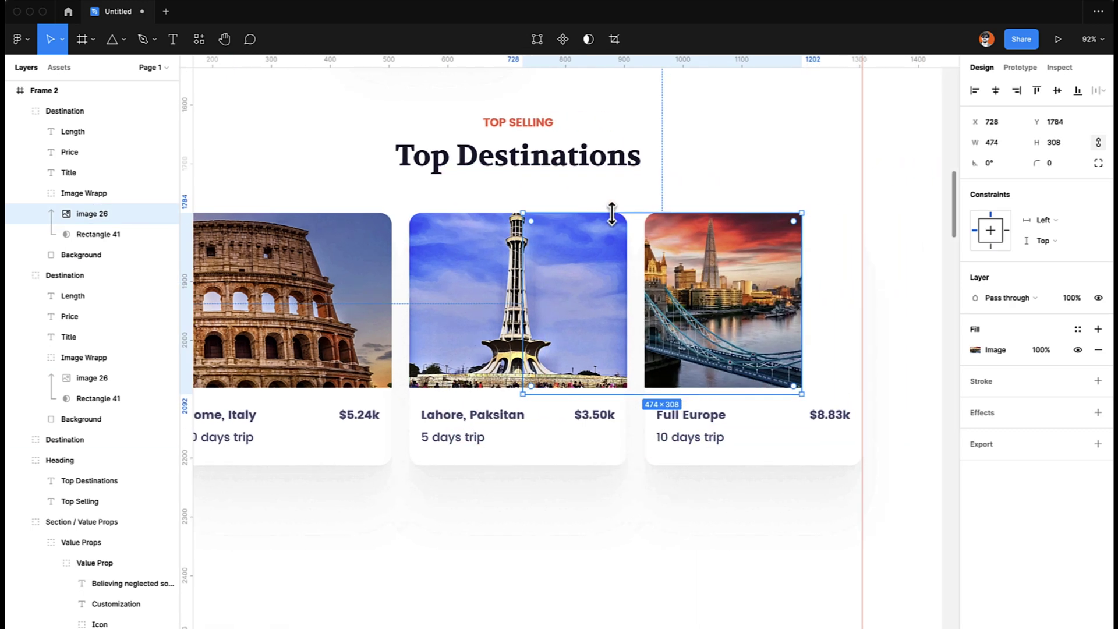
drag(588, 277, 608, 282)
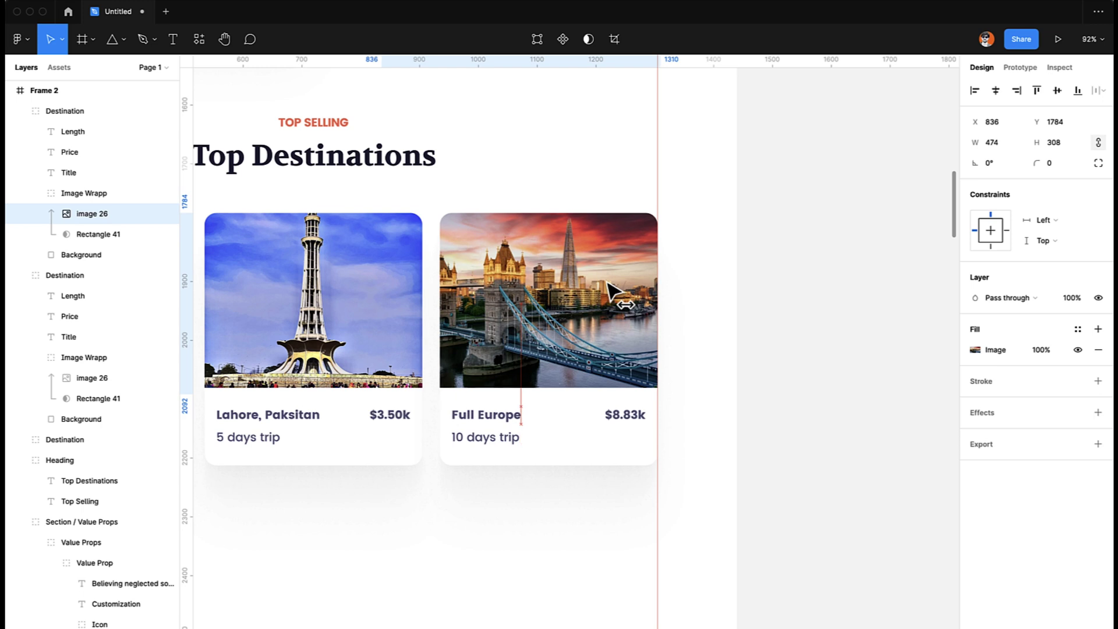
click(758, 341)
scroll(760, 342, left, 3)
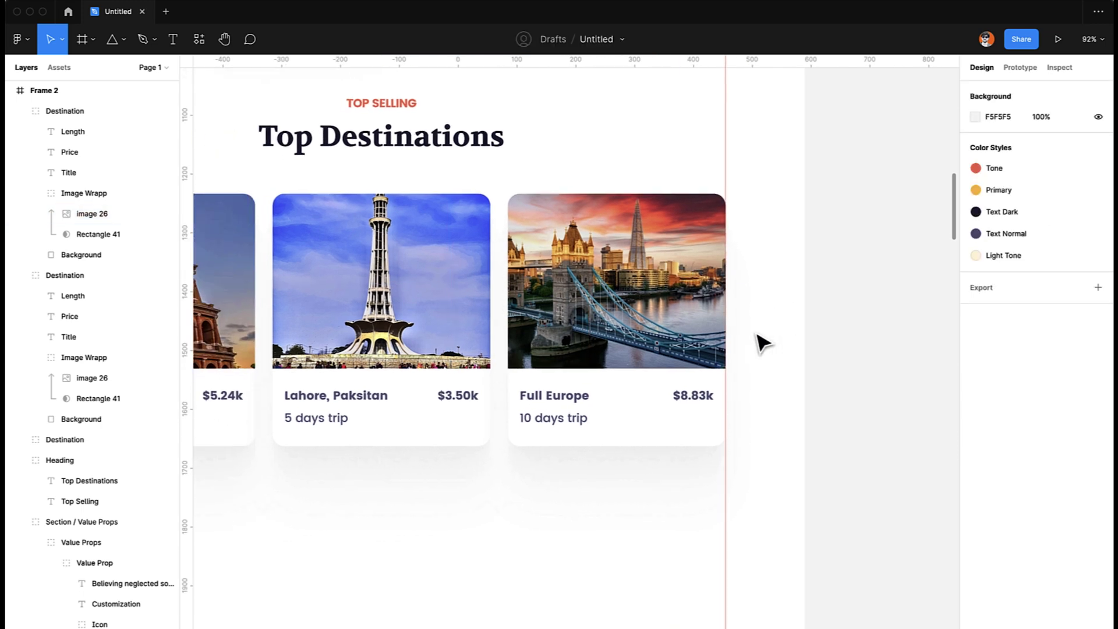
Step: Examine the three destination cards and how the Top Destinations section sits below the services section
scroll(760, 343, down, 2)
scroll(763, 344, up, 3)
scroll(763, 343, down, 5)
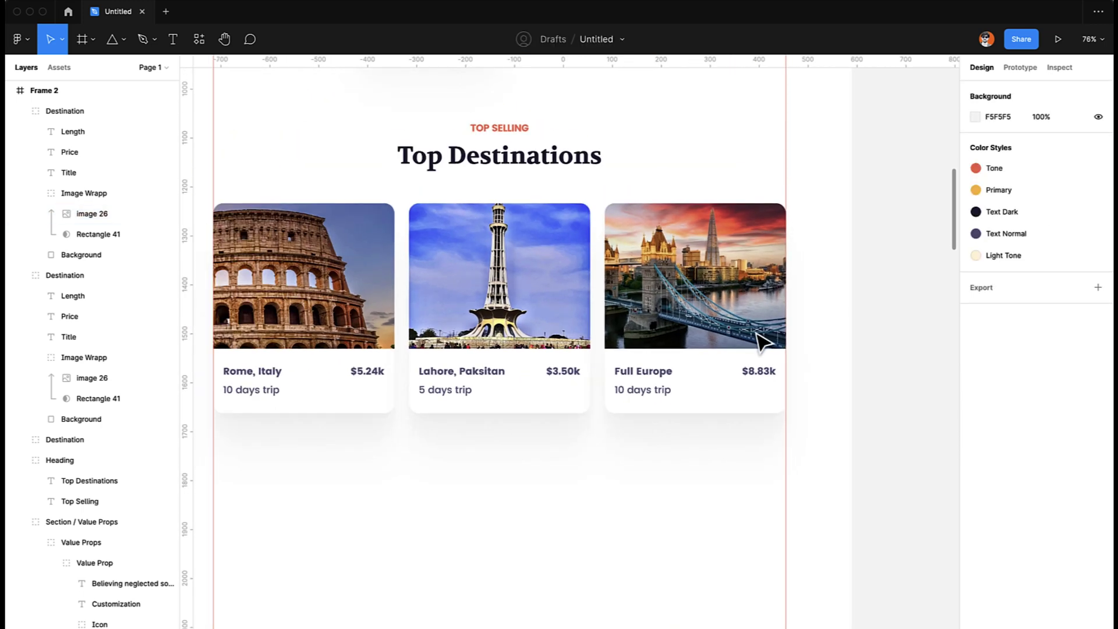
scroll(763, 344, left, 2)
scroll(760, 344, down, 3)
scroll(757, 344, up, 3)
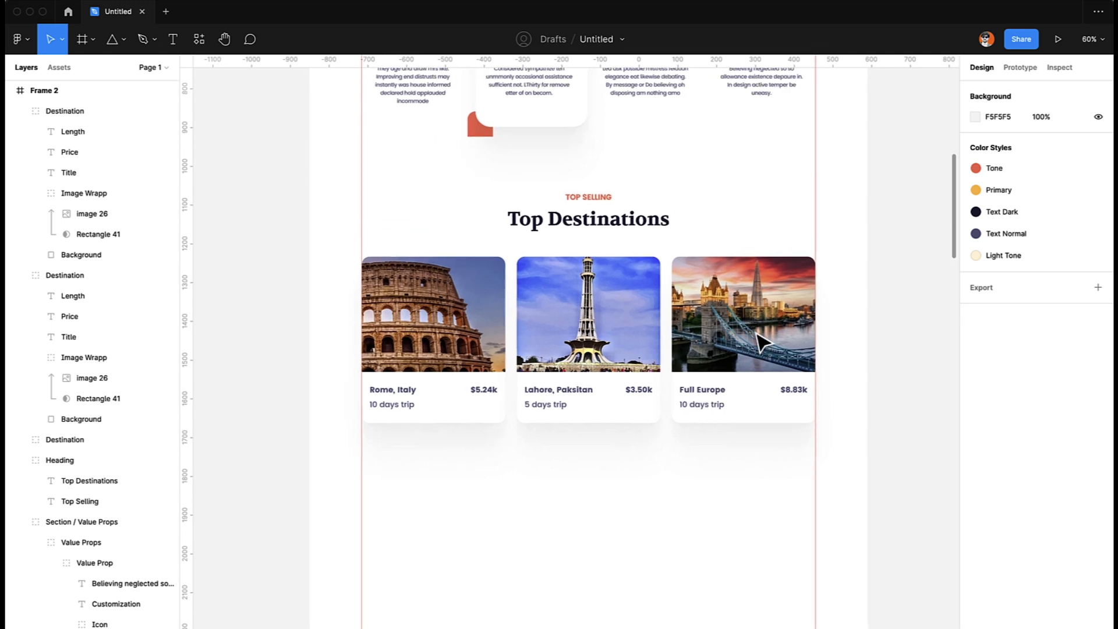
scroll(624, 512, down, 1)
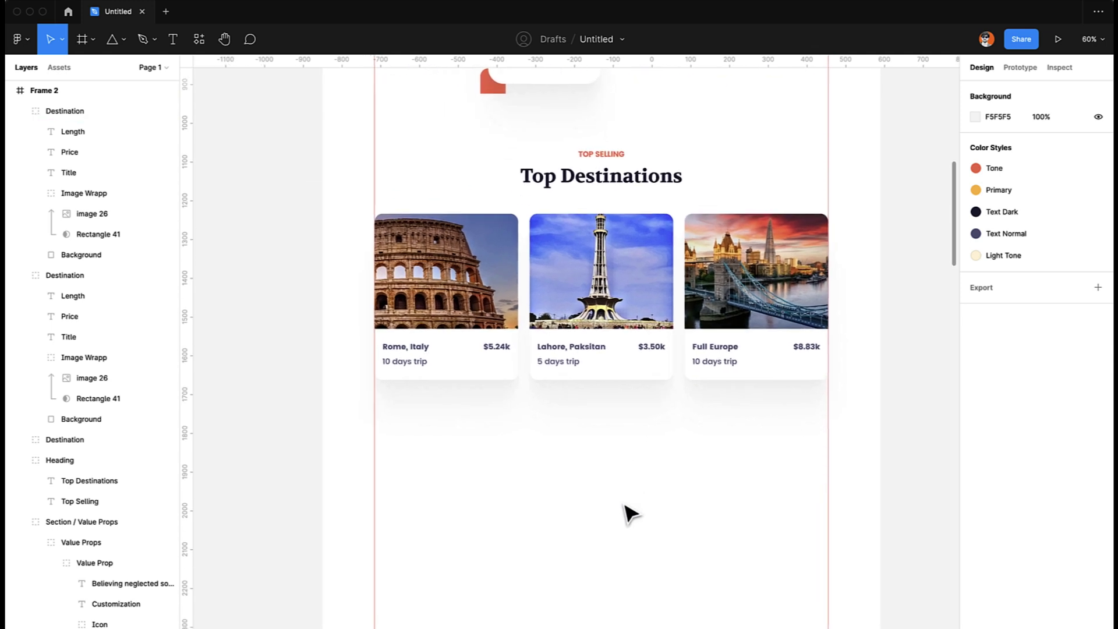
scroll(571, 442, up, 4)
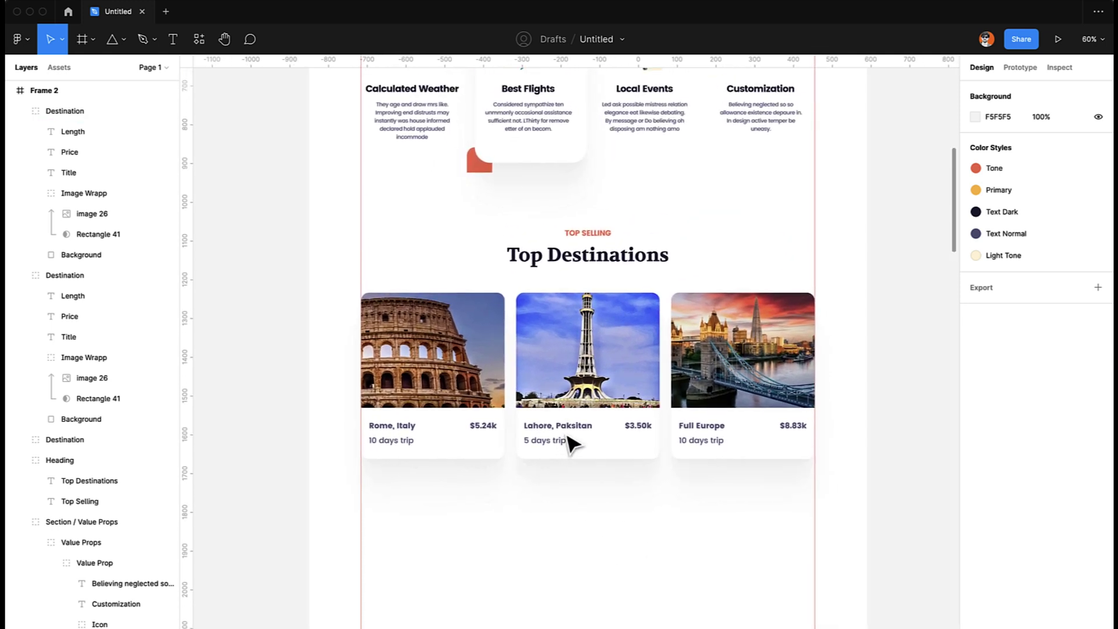
scroll(569, 369, up, 6)
scroll(547, 267, down, 3)
Step: Add the text "Explore All Destinations" below the second destination card
scroll(581, 442, down, 5)
scroll(581, 509, up, 5)
key(t)
click(495, 406)
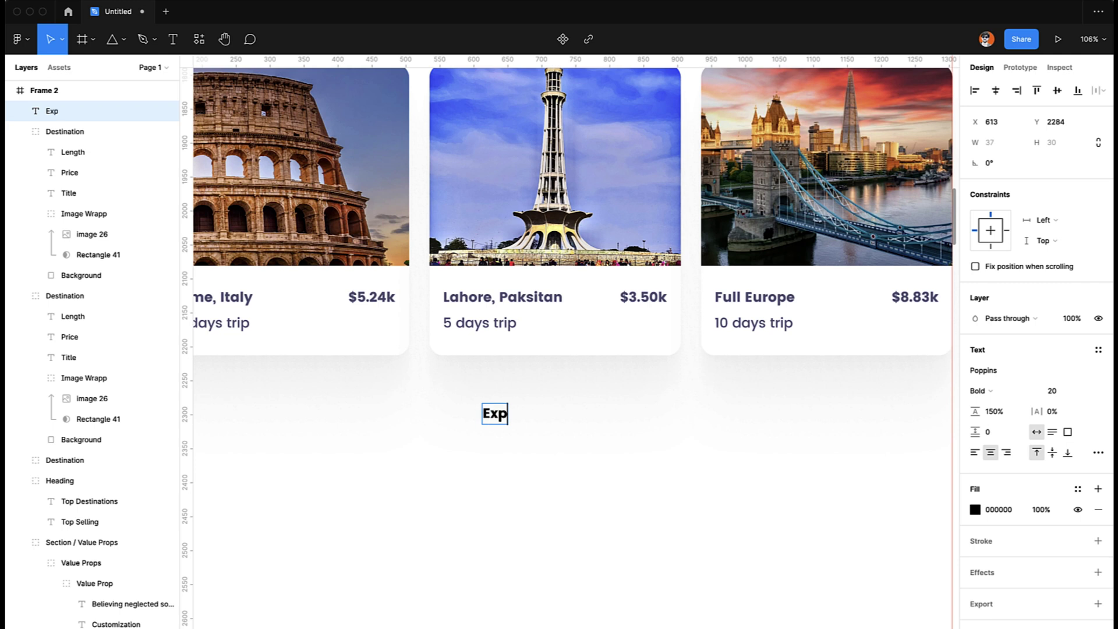
text(Explore All Desit)
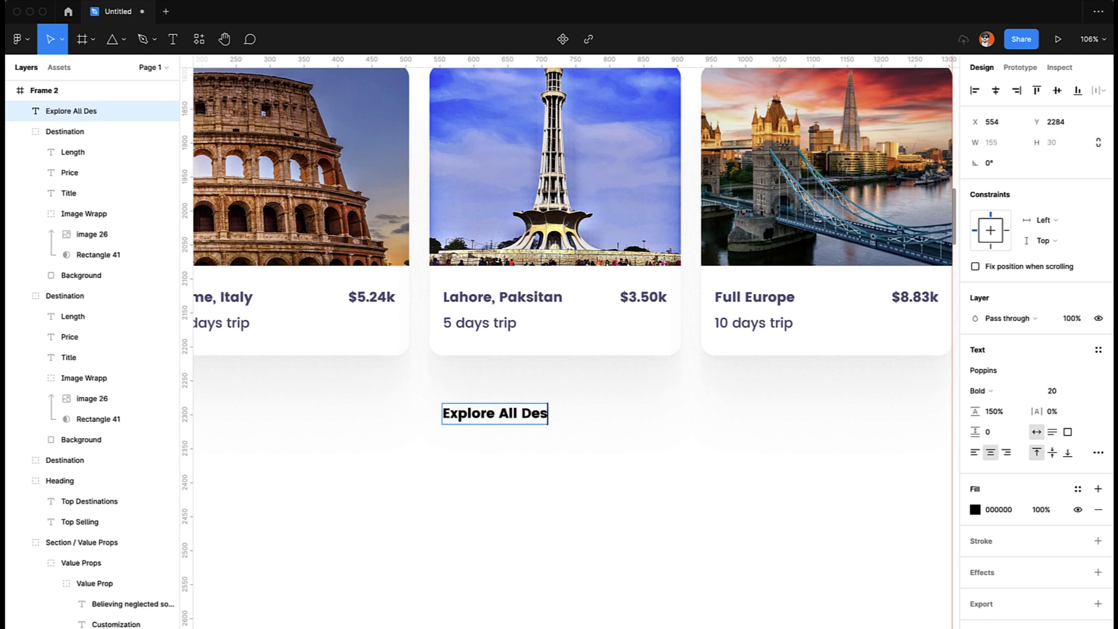
key(BackSpace)
key(BackSpace)
text(tinations)
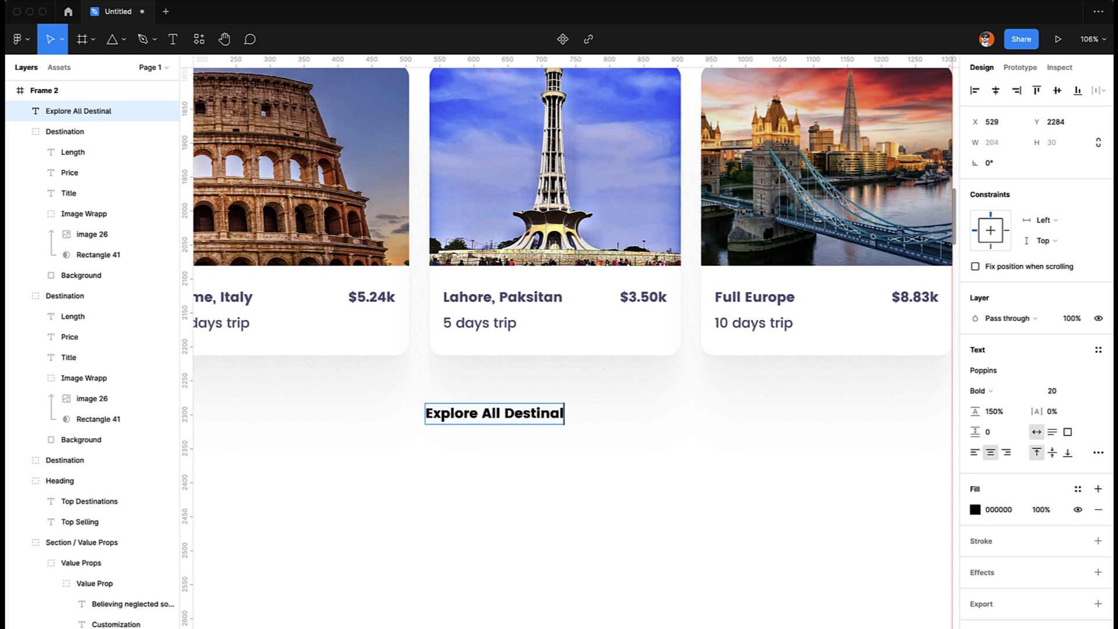
key(Escape)
Step: Center the "Explore All Destinations" text horizontally in the frame
key(shift+Right)
key(shift+Right)
key(shift+Right)
key(shift+Right)
key(shift+Right)
key(shift+Right)
key(shift+Right)
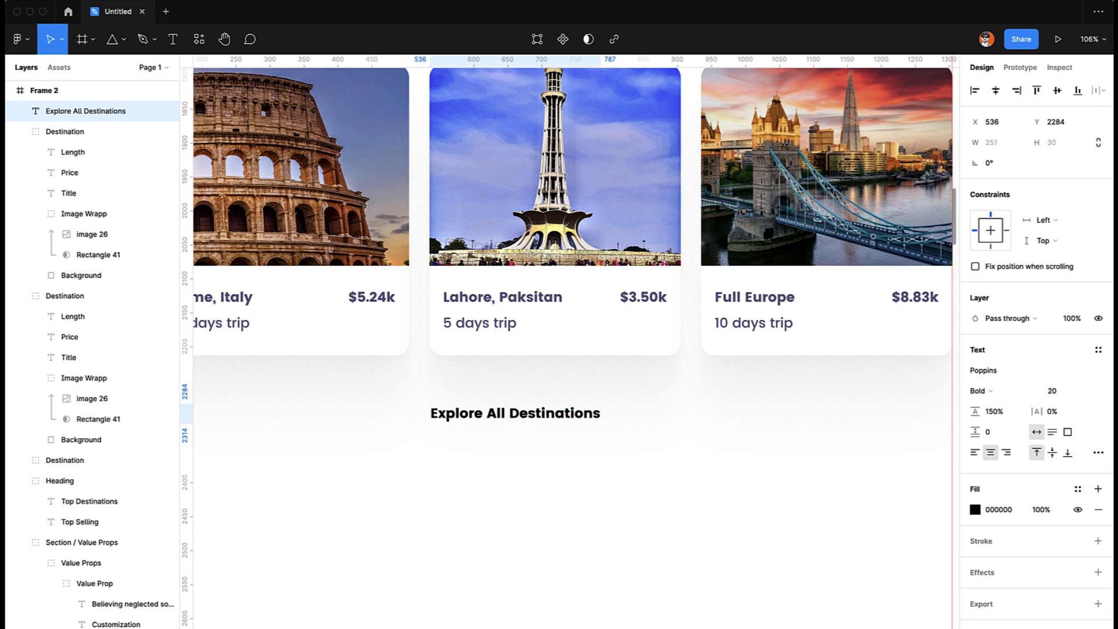
click(996, 90)
click(626, 460)
Step: Draw a thin rectangle about 250 × 3 as an underline directly beneath the "Explore All Destinations" text
scroll(626, 460, down, 3)
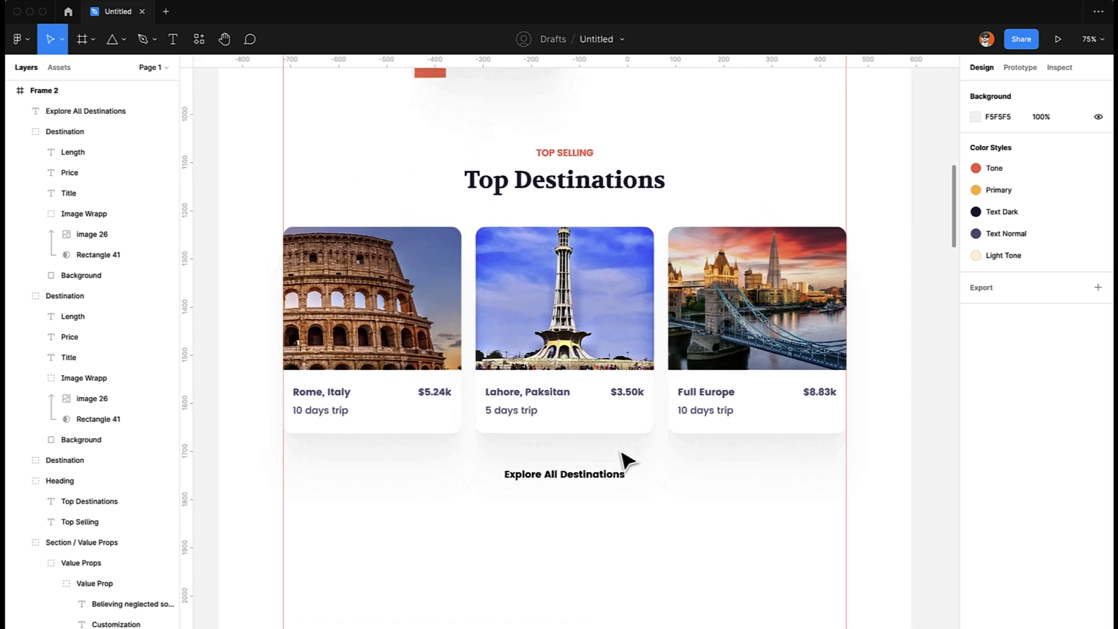
scroll(626, 460, up, 10)
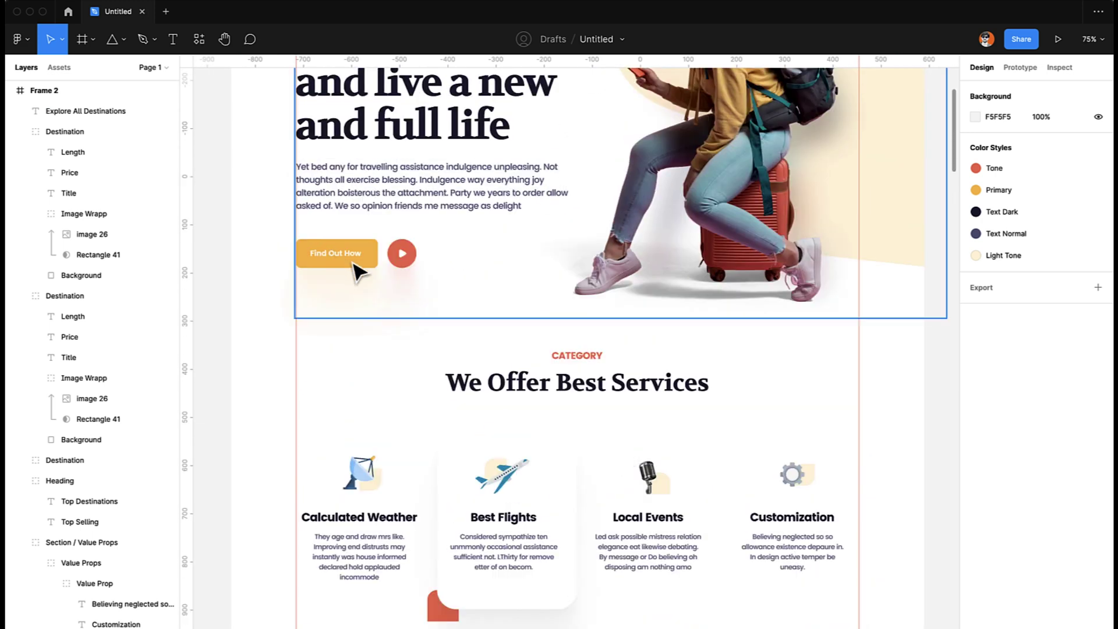
scroll(387, 386, down, 15)
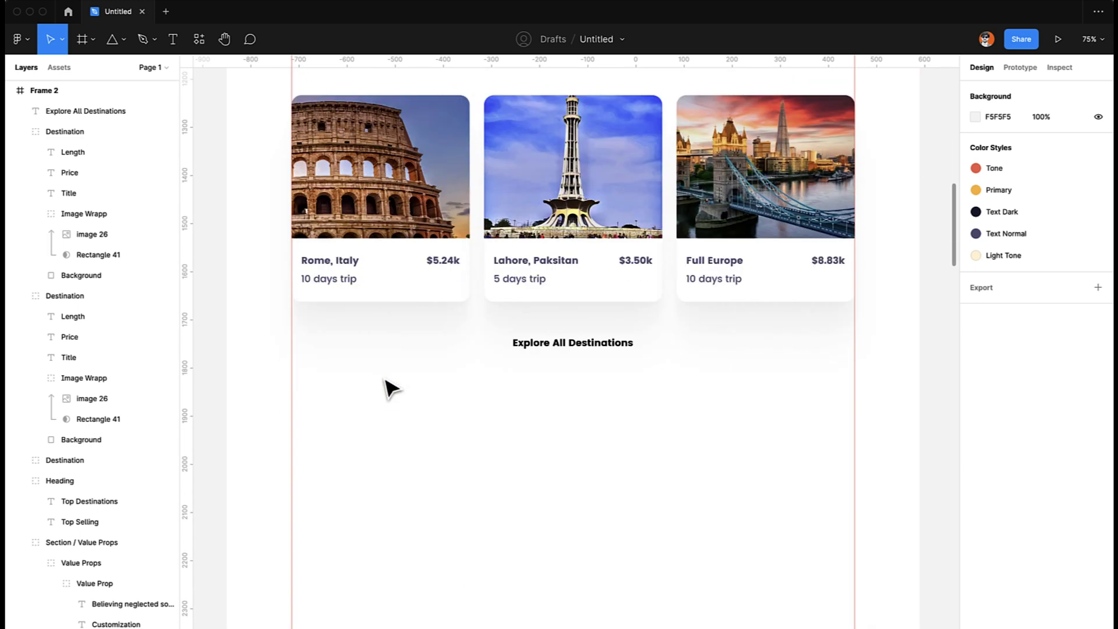
scroll(624, 322, up, 6)
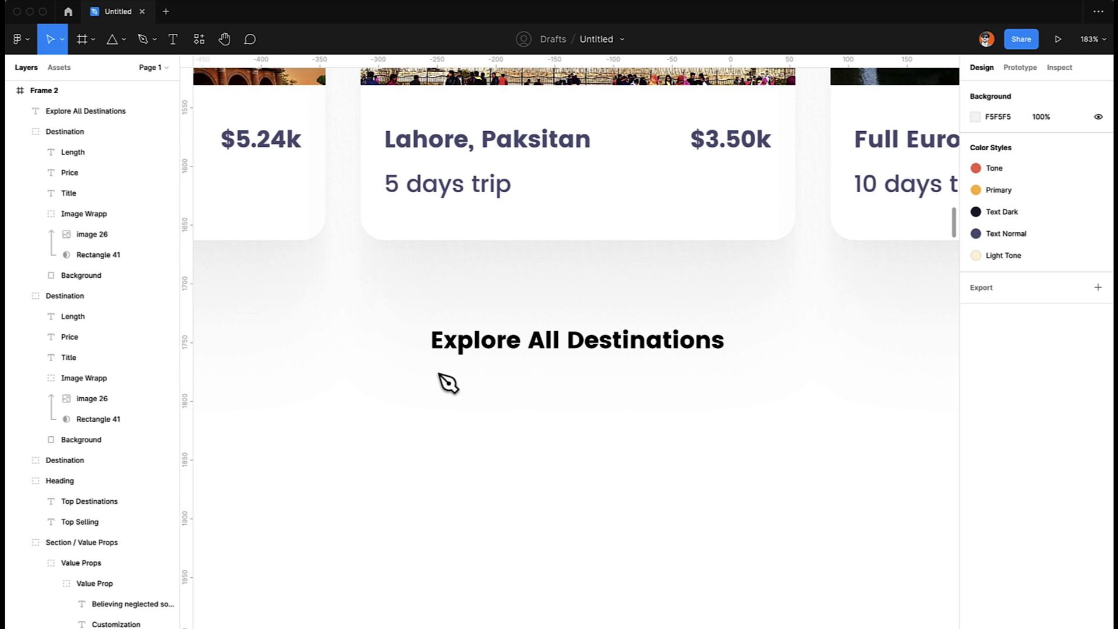
key(Escape)
key(r)
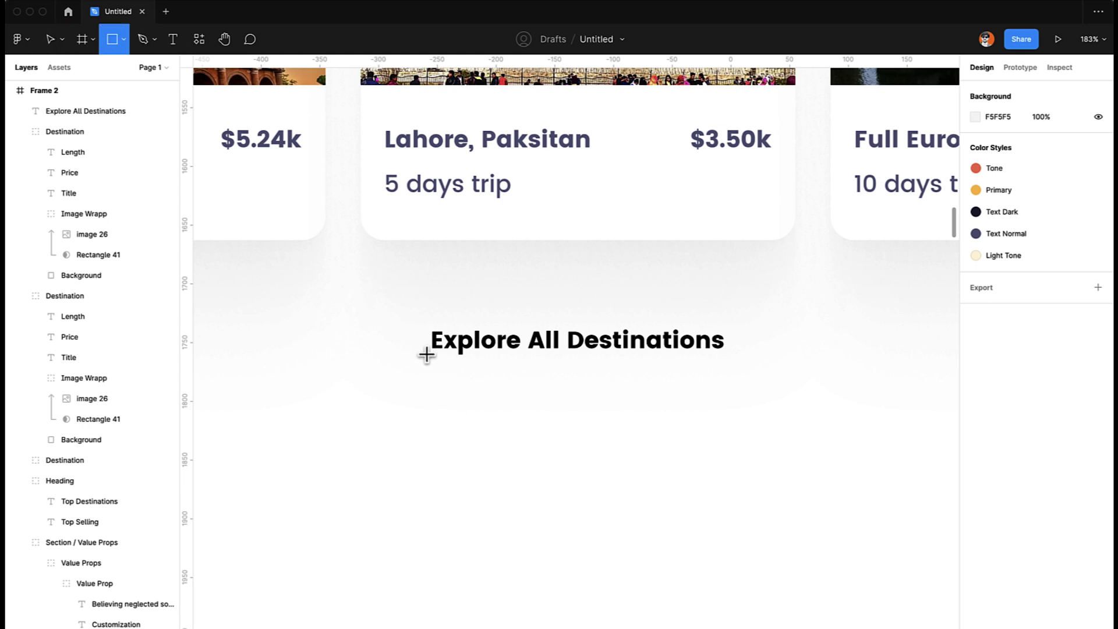
drag(431, 363, 726, 366)
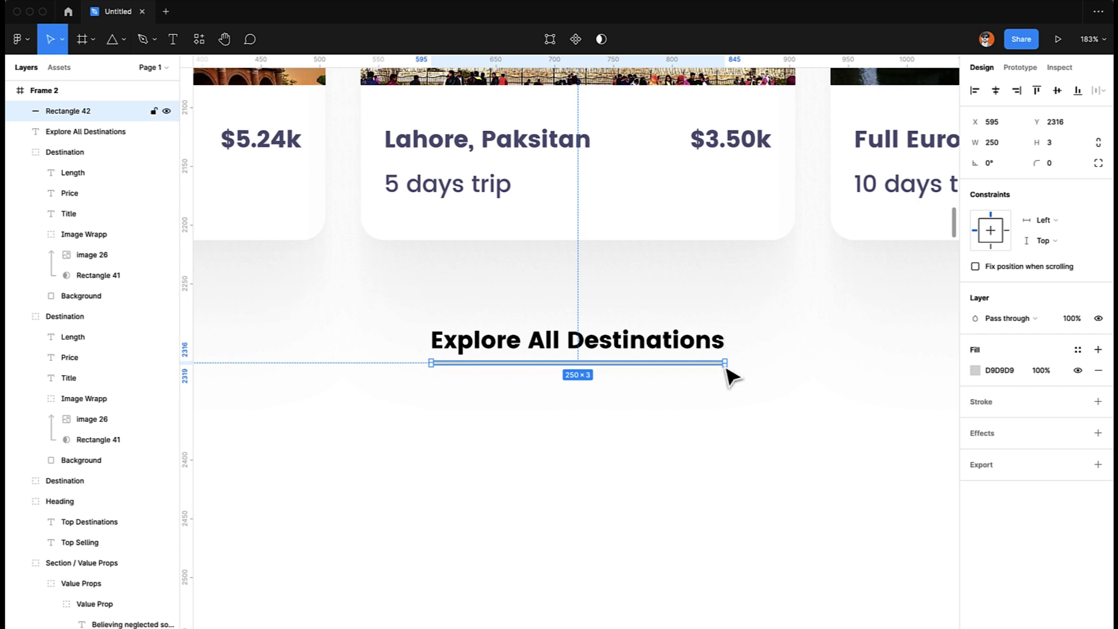
Step: Apply the Tone color style to the underline and the Text Dark style to the "Explore All Destinations" text
click(1077, 351)
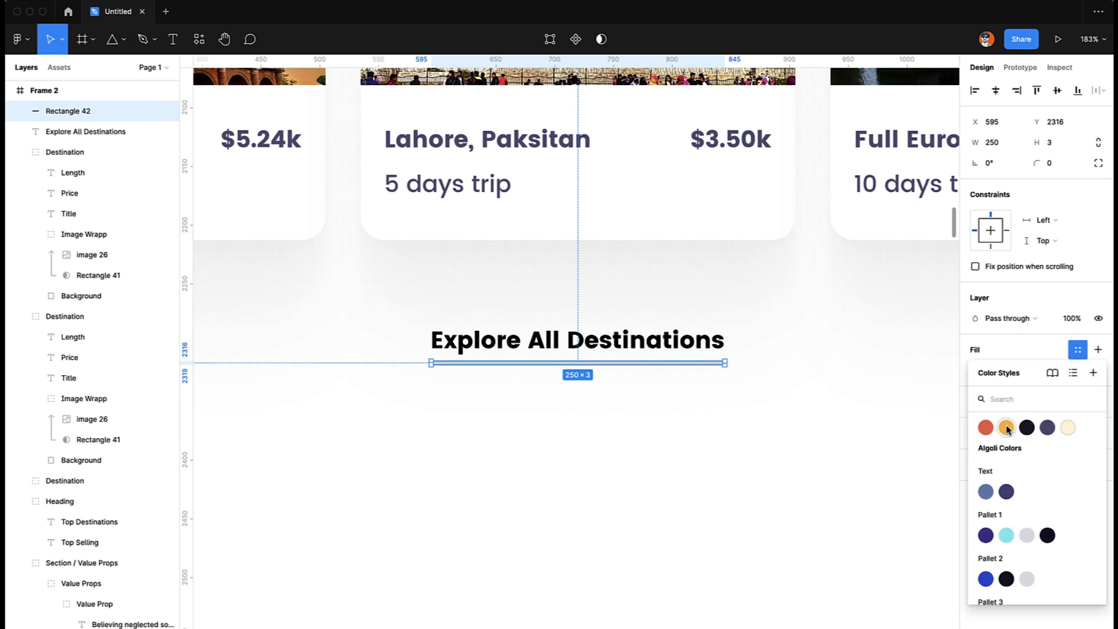
click(984, 428)
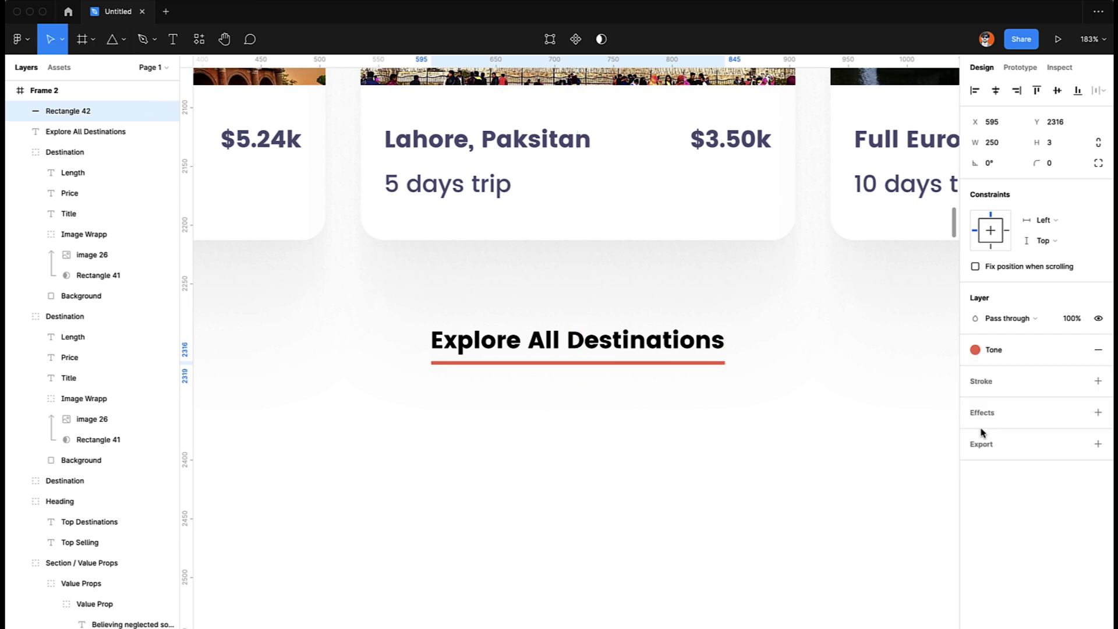
click(629, 353)
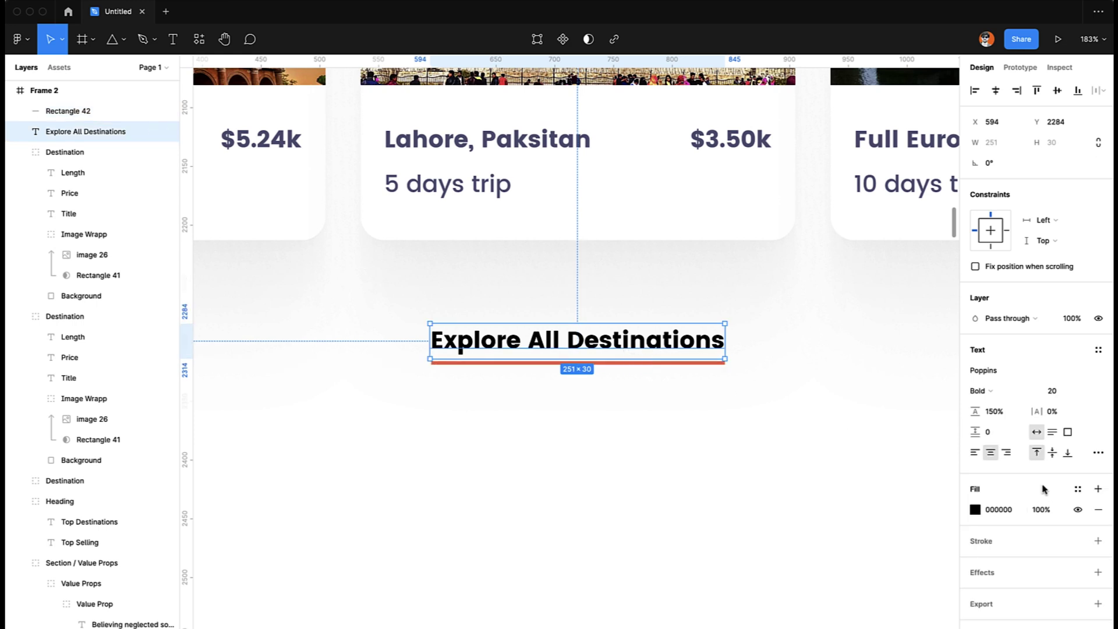
click(1076, 489)
click(1030, 510)
click(621, 519)
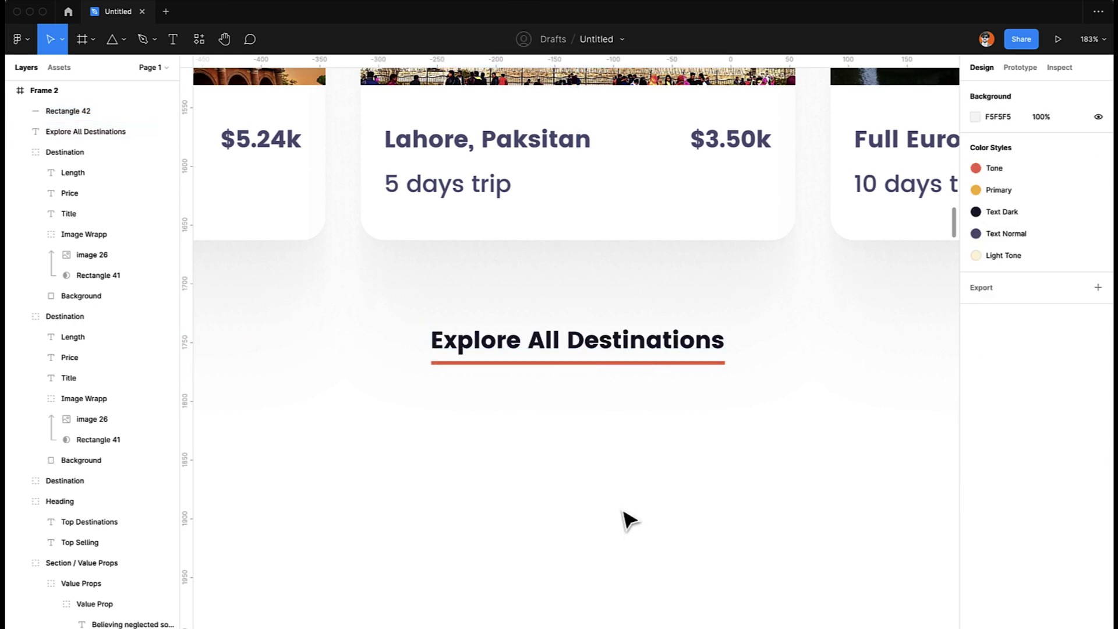
Step: Set the font size of the "Explore All Destinations" text to 18
key(shift+0)
scroll(628, 517, down, 3)
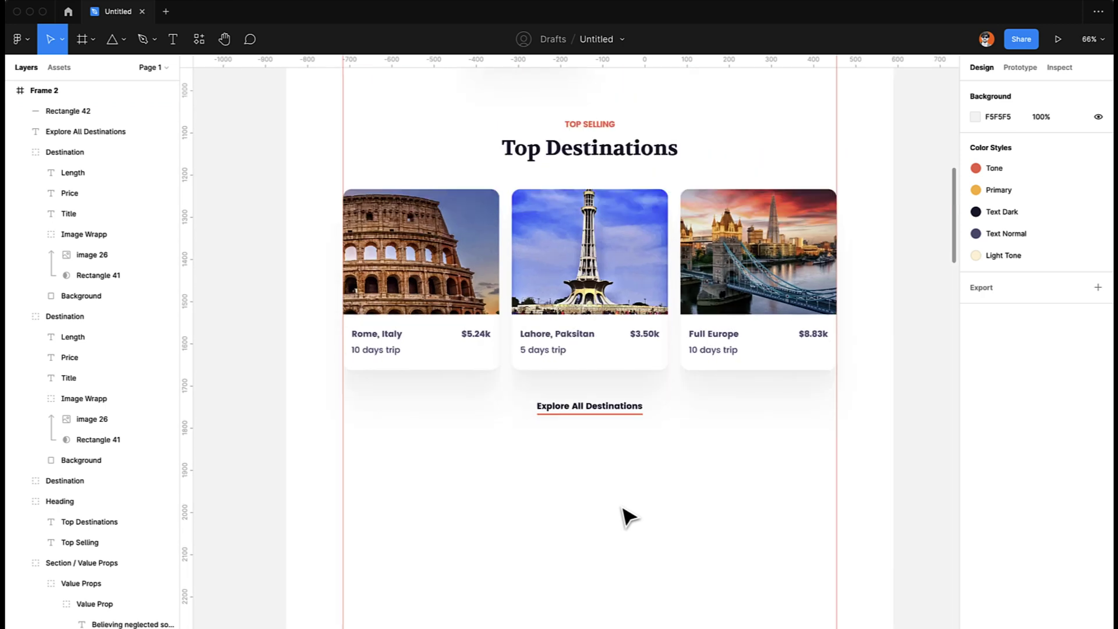
click(629, 405)
click(1055, 395)
text(1)
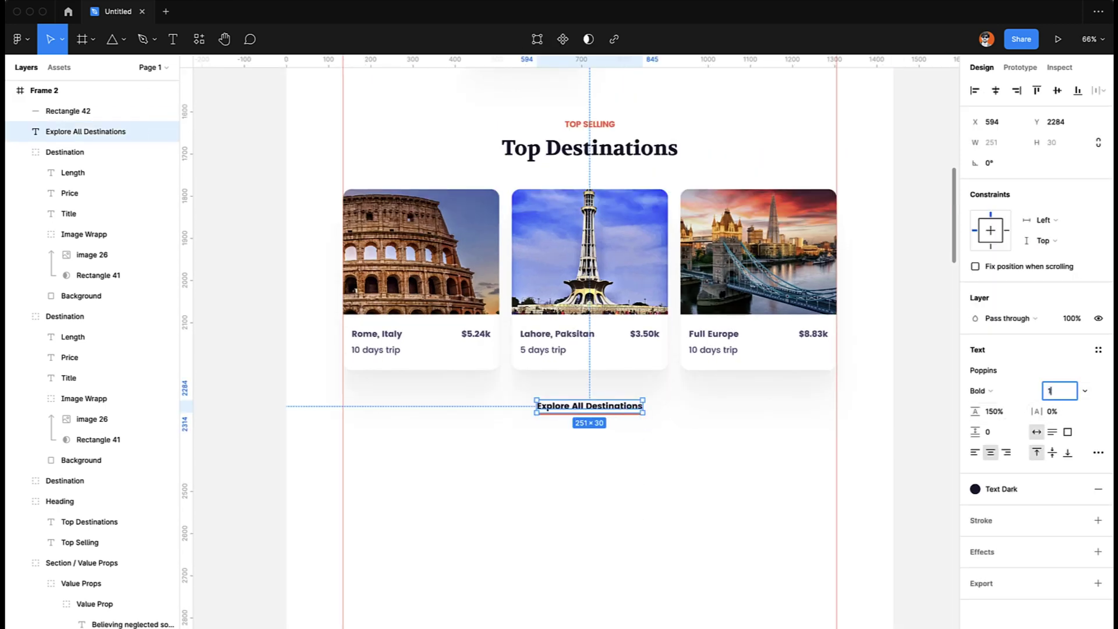
text(8)
key(Return)
click(708, 487)
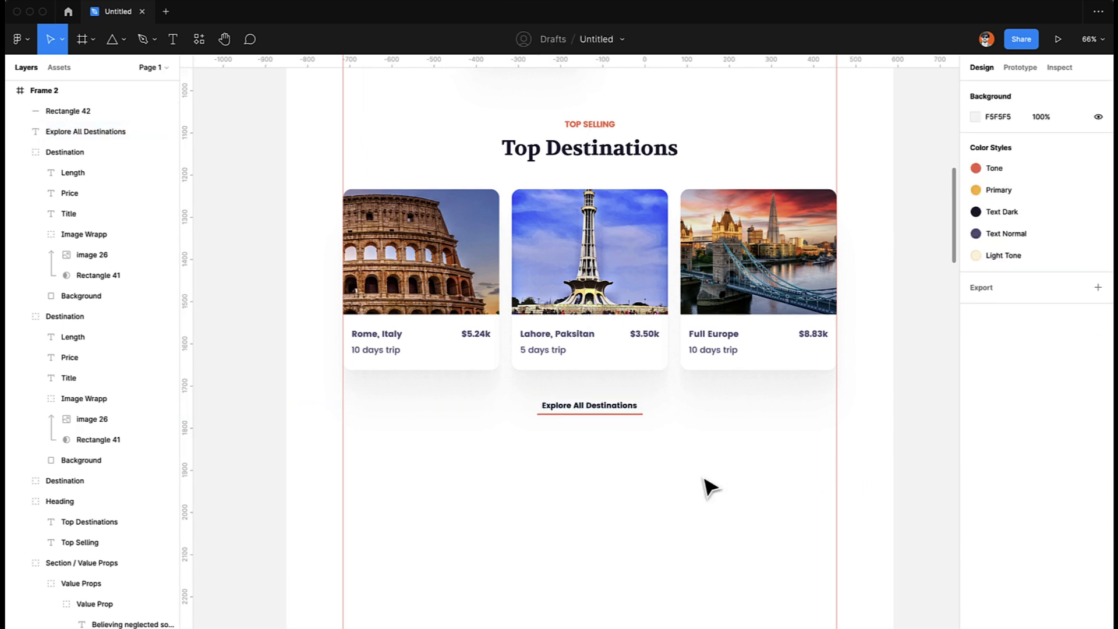
Step: Narrow the red underline evenly from both ends to 224 × 3 to match the text width
scroll(708, 487, up, 5)
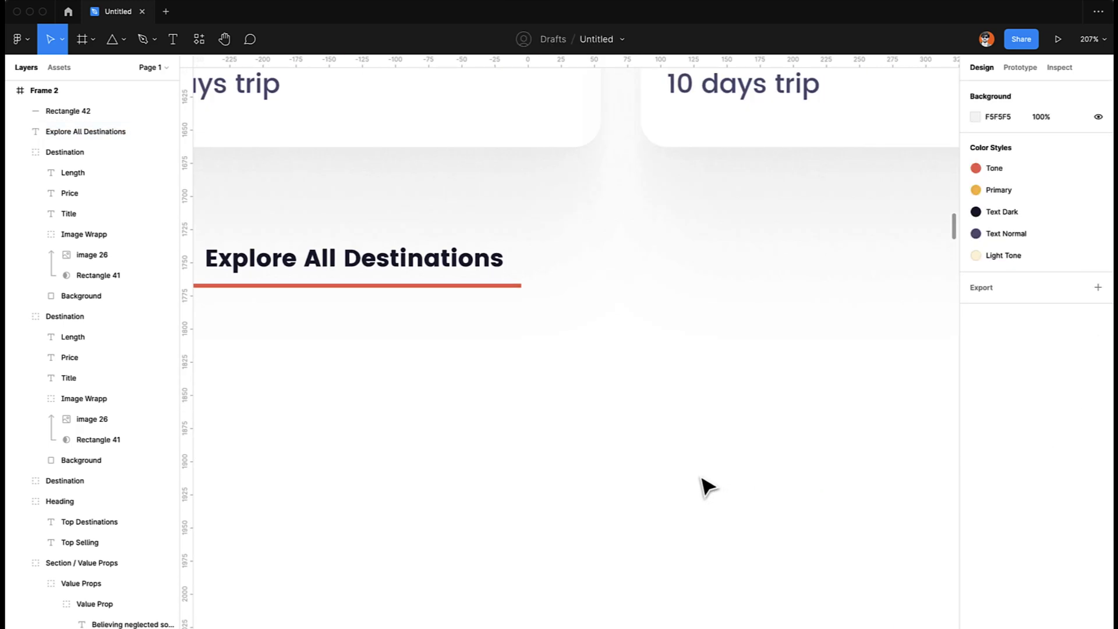
click(490, 286)
drag(523, 285, 507, 285)
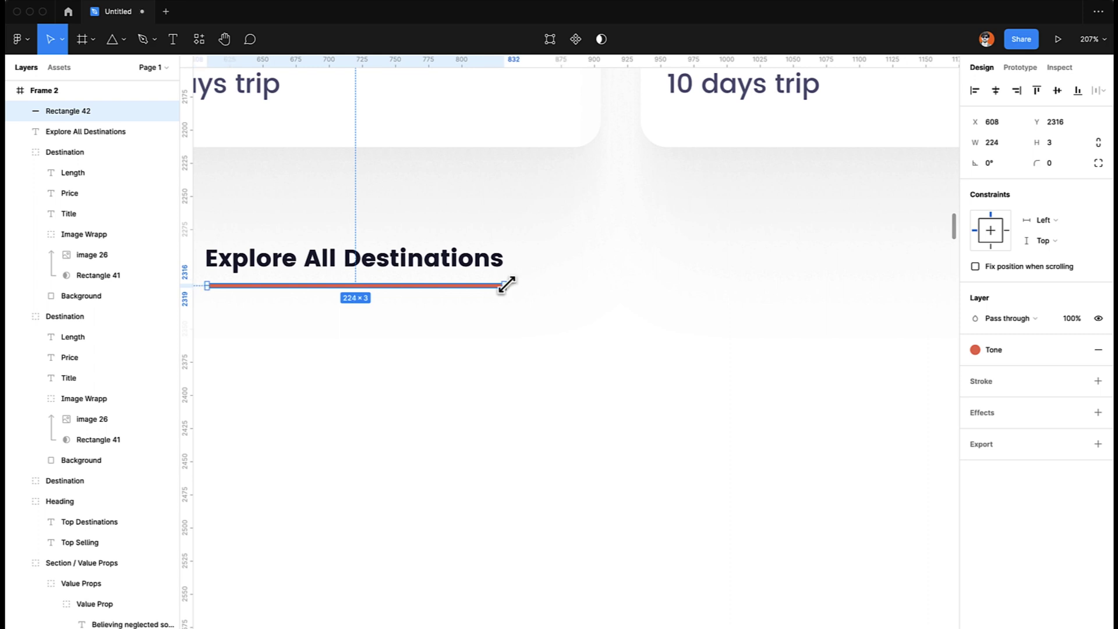
Step: Group the "Explore All Destinations" text with its red underline and name the group "Link"
click(499, 445)
scroll(500, 445, left, 5)
key(shift+0)
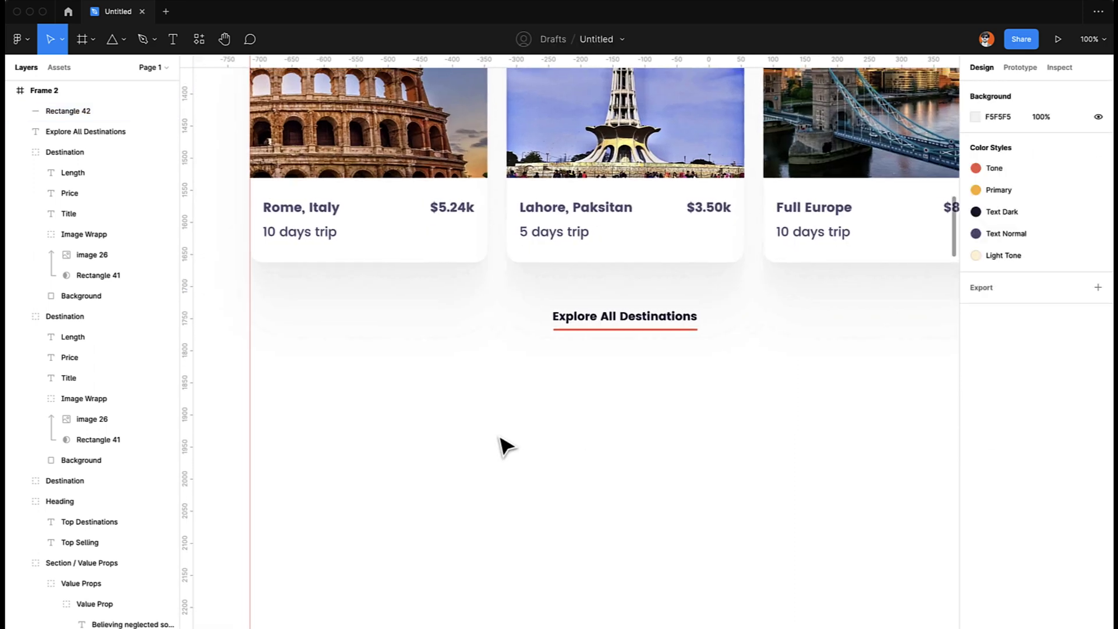
scroll(505, 447, down, 2)
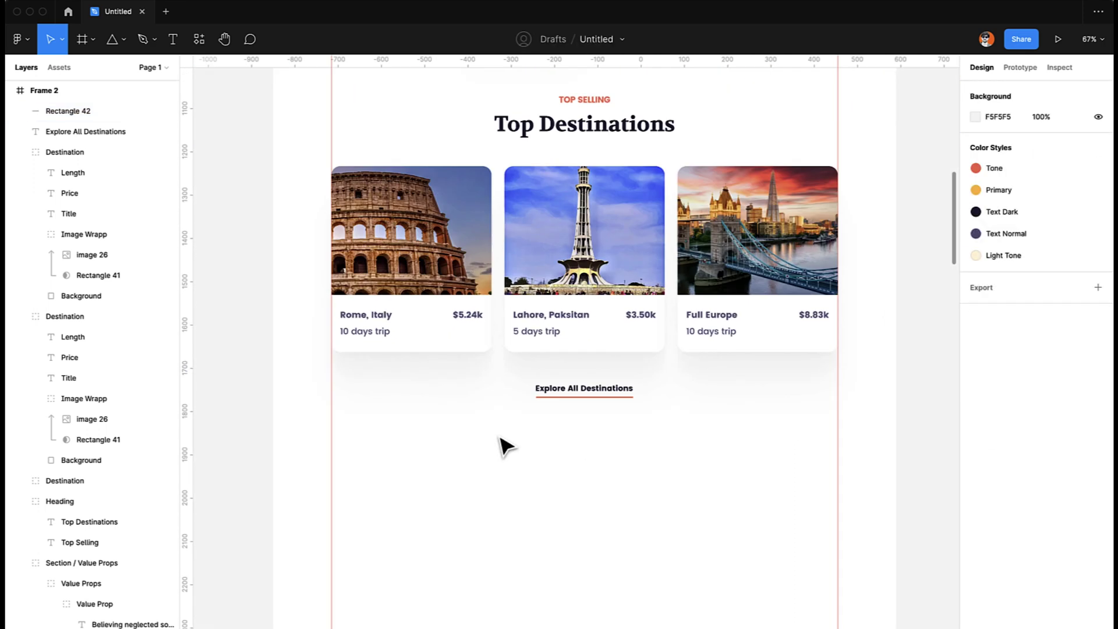
click(577, 392)
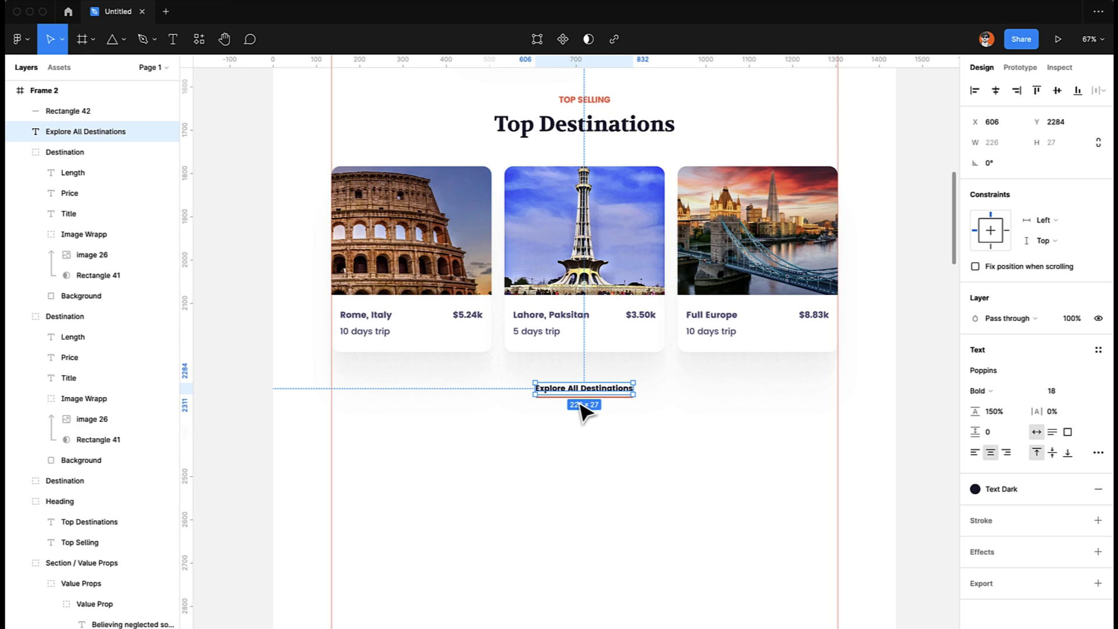
scroll(584, 408, up, 5)
shift+click(572, 391)
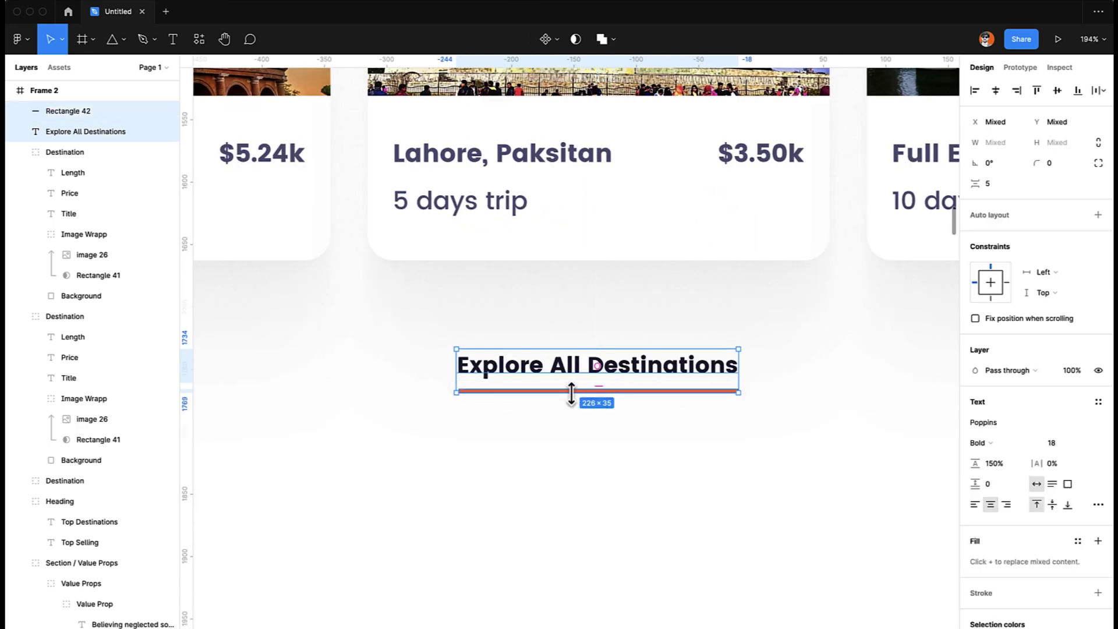
key(super+g)
key(super+r)
text(L)
key(Return)
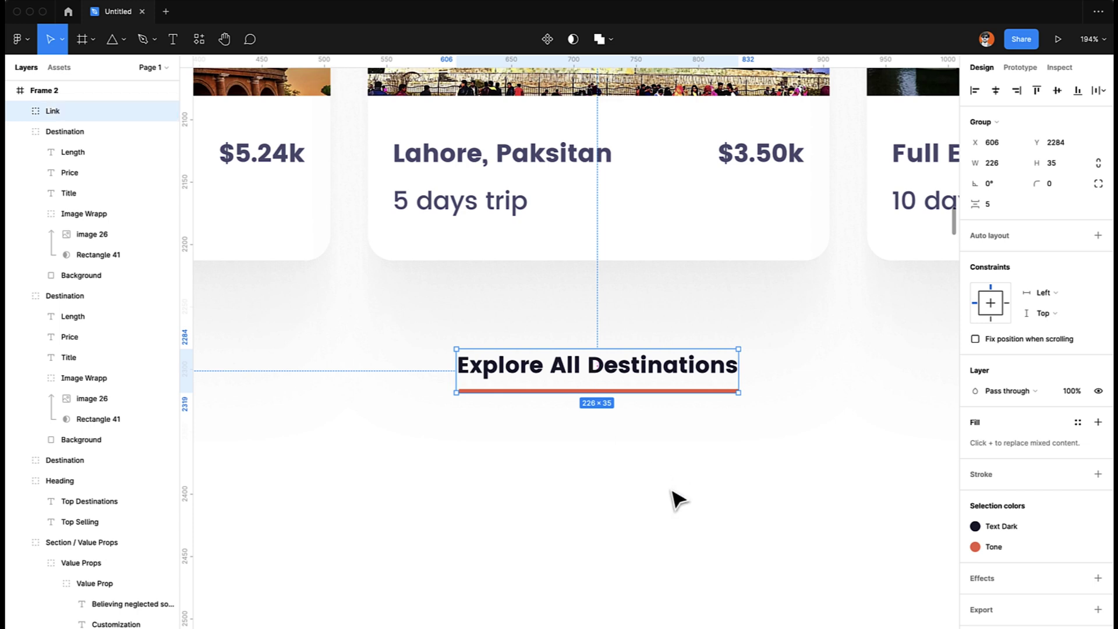
Step: Group the Rome, Lahore and Full Europe destination cards and name the group "Destinations"
scroll(674, 499, down, 5)
click(559, 361)
shift+click(456, 359)
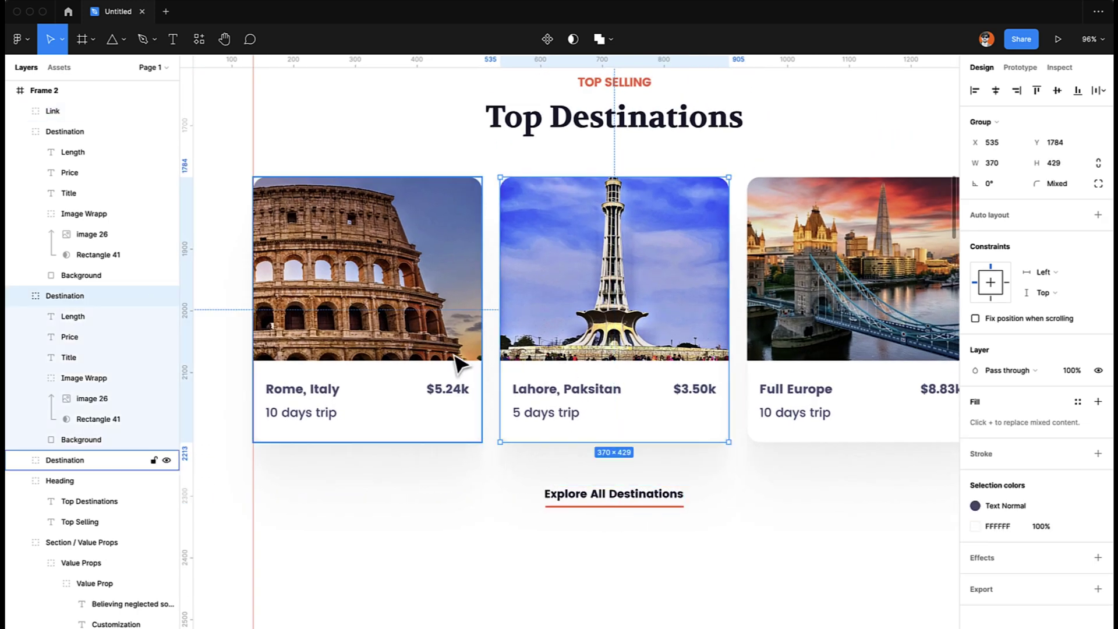
shift+click(837, 355)
scroll(836, 354, down, 1)
scroll(836, 357, down, 5)
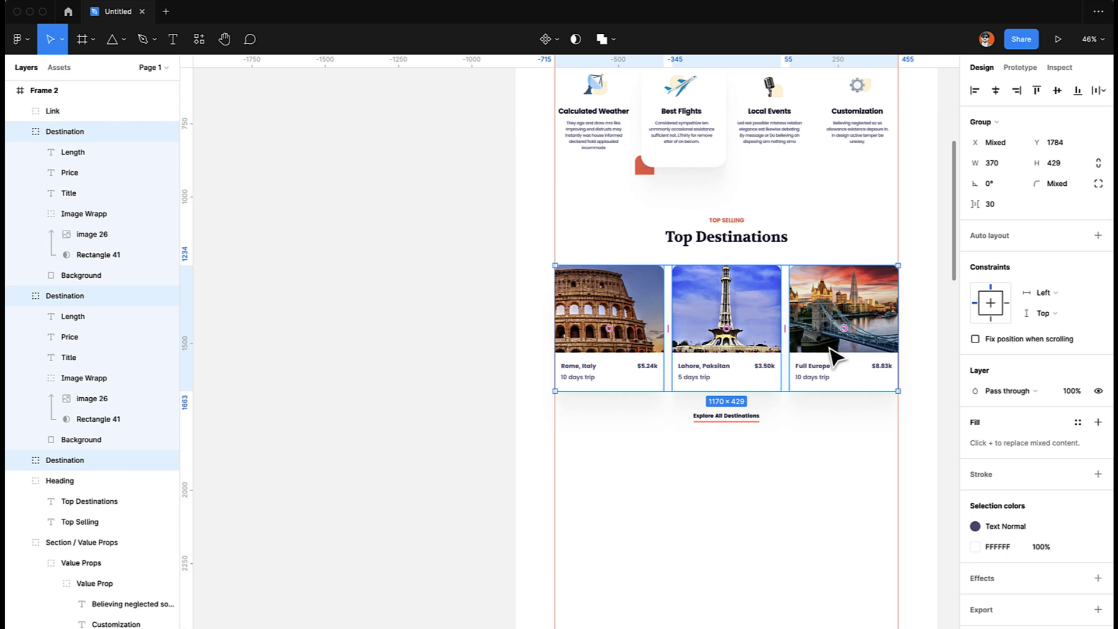
key(super+g)
key(super+r)
text(Des)
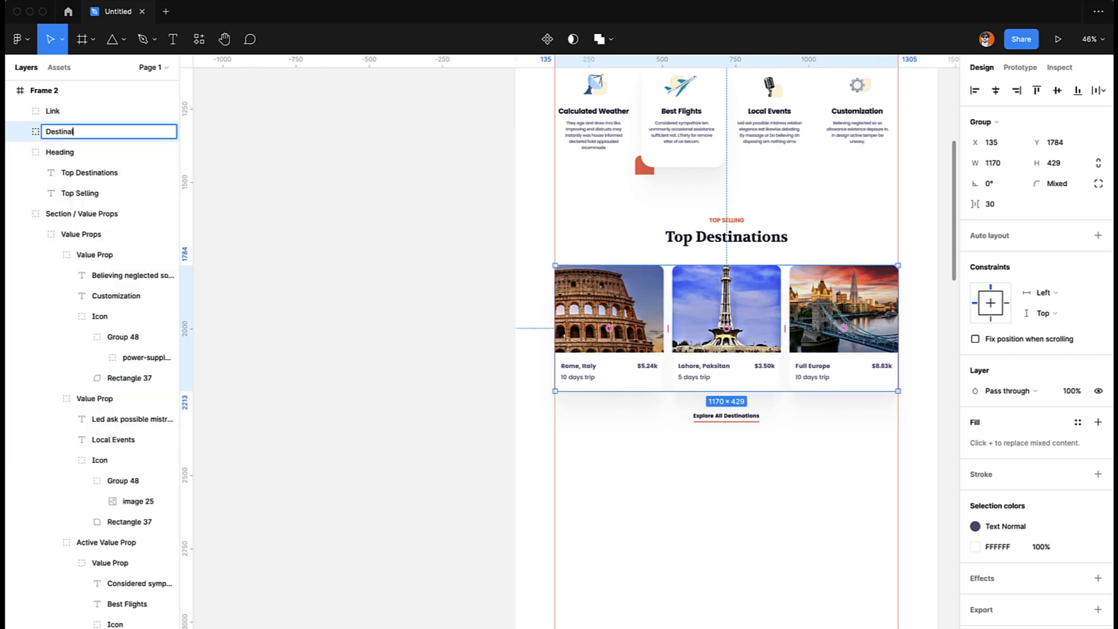
key(Return)
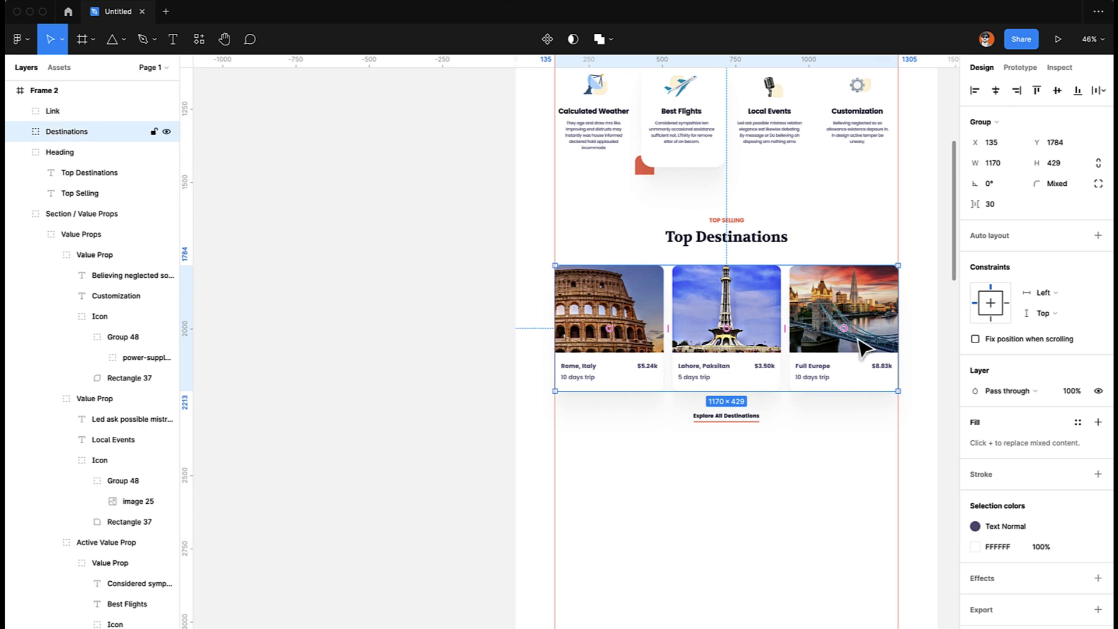
Step: Group the Top Destinations heading, the cards and the link as "Section / Destinations", and collapse the layers of "Section / Value Props"
shift+click(757, 233)
shift+click(744, 418)
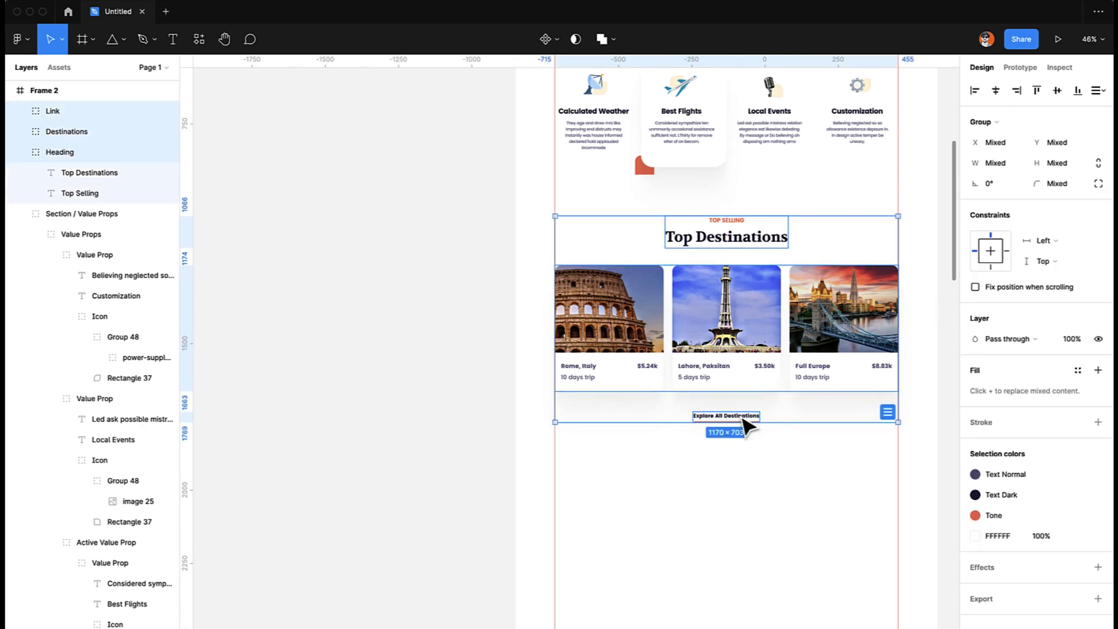
key(super+g)
key(super+r)
text(Section)
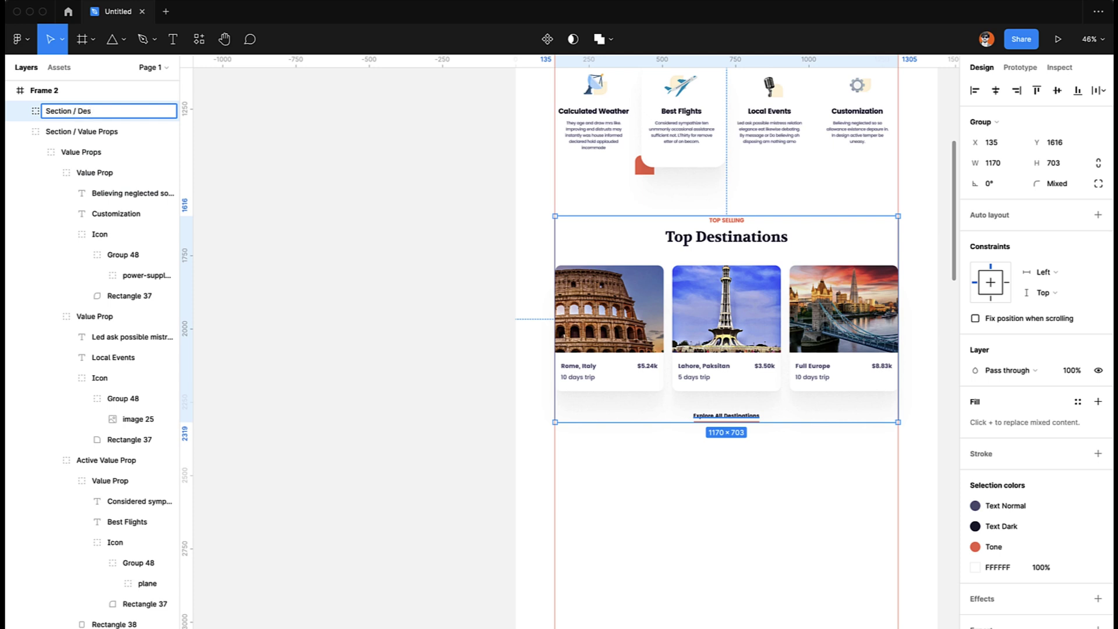
text( / Destinations)
key(Return)
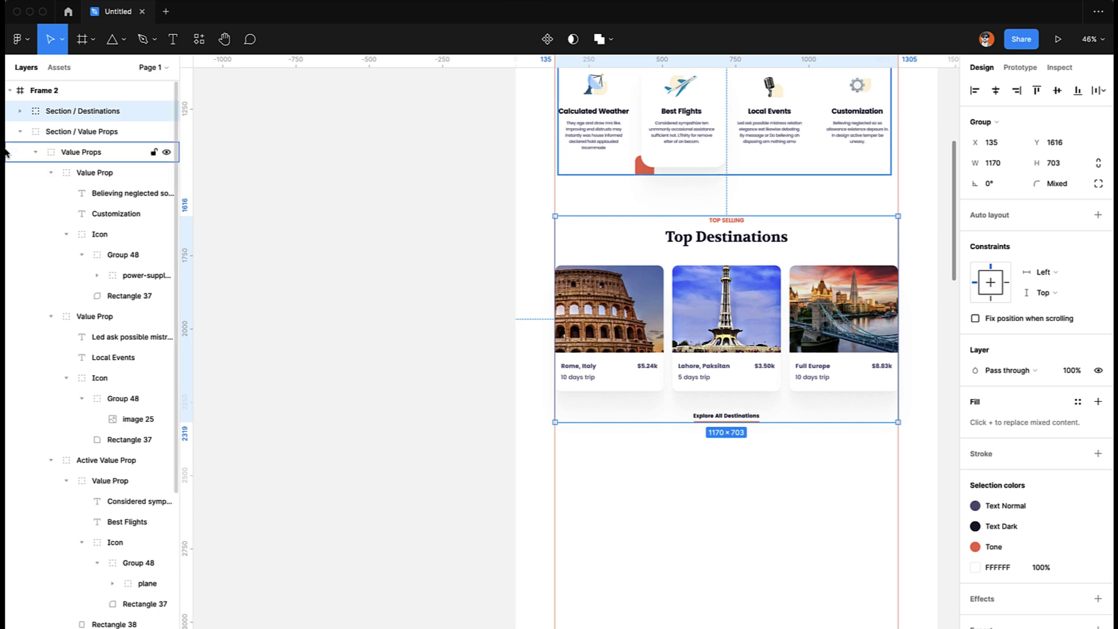
click(20, 132)
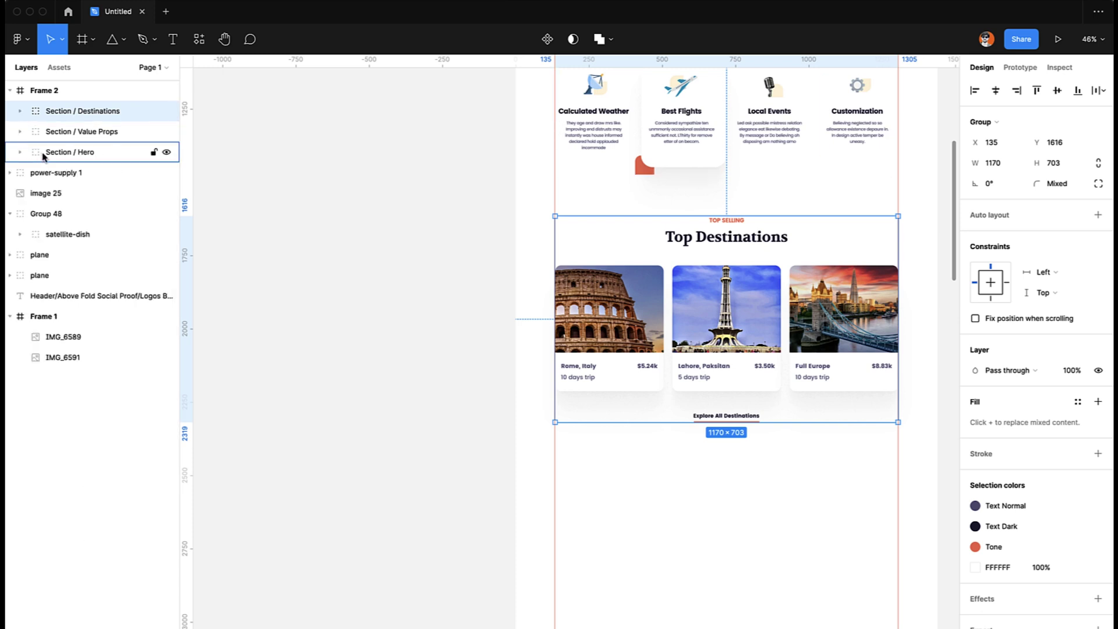
Step: Select the "Section / Value Props" group containing the "We Offer Best Services" heading and its four service items
click(494, 362)
scroll(495, 362, up, 6)
scroll(495, 362, down, 3)
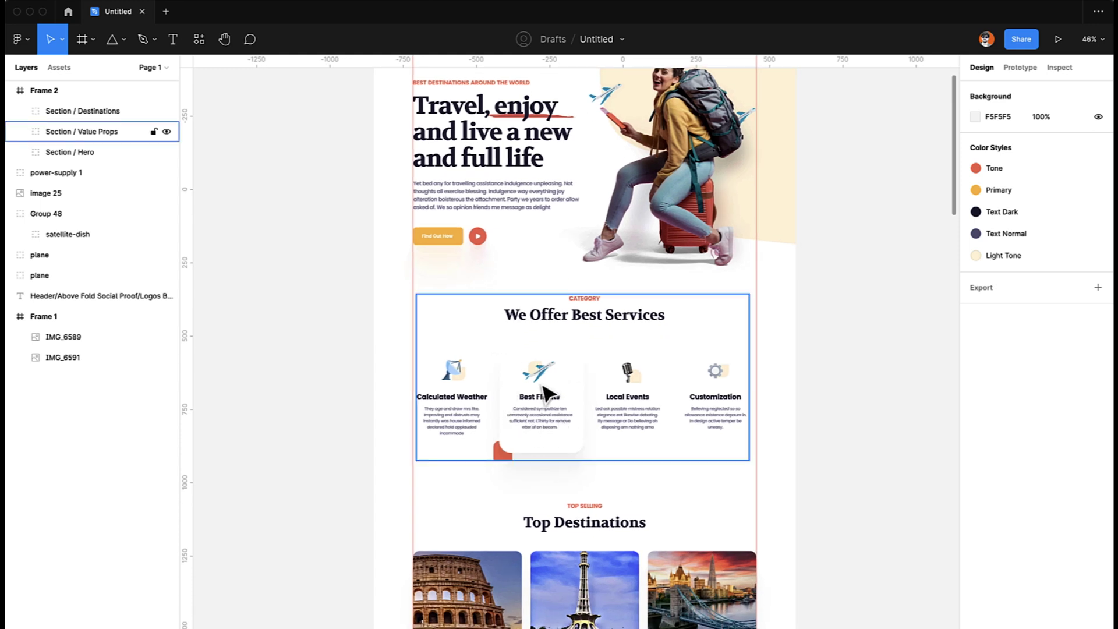
click(548, 416)
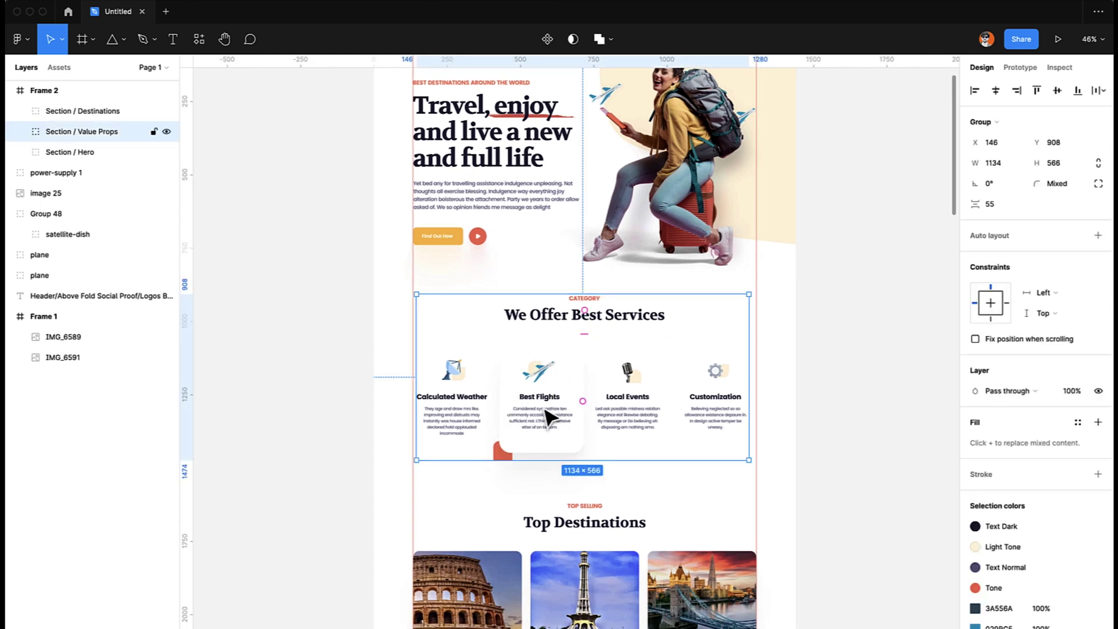